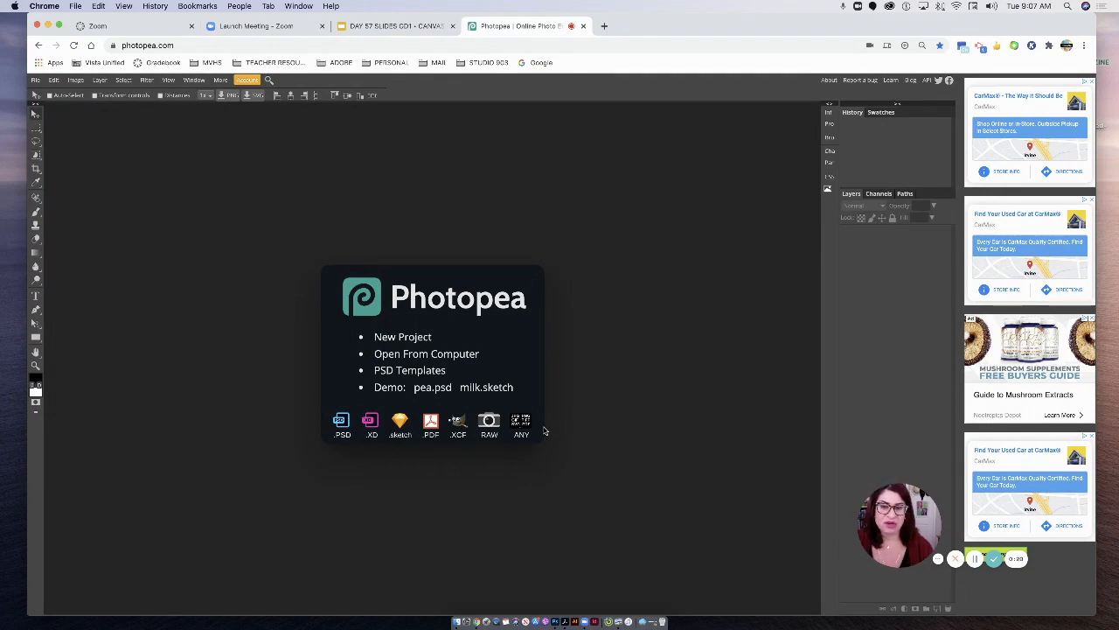
- Preview IMAGE 1.jpg from the POP ART MAGAZINE desktop folder, closing the image and the folder when done
{"action": "mouse_move", "coordinate": [956, 35]}
{"action": "left_mouse_down"}
{"action": "mouse_move", "coordinate": [926, 34]}
{"action": "mouse_move", "coordinate": [951, 33]}
{"action": "left_mouse_up"}
{"action": "left_click_drag", "start_coordinate": [1092, 29], "coordinate": [1032, 33]}
{"action": "double_click", "coordinate": [1081, 60]}
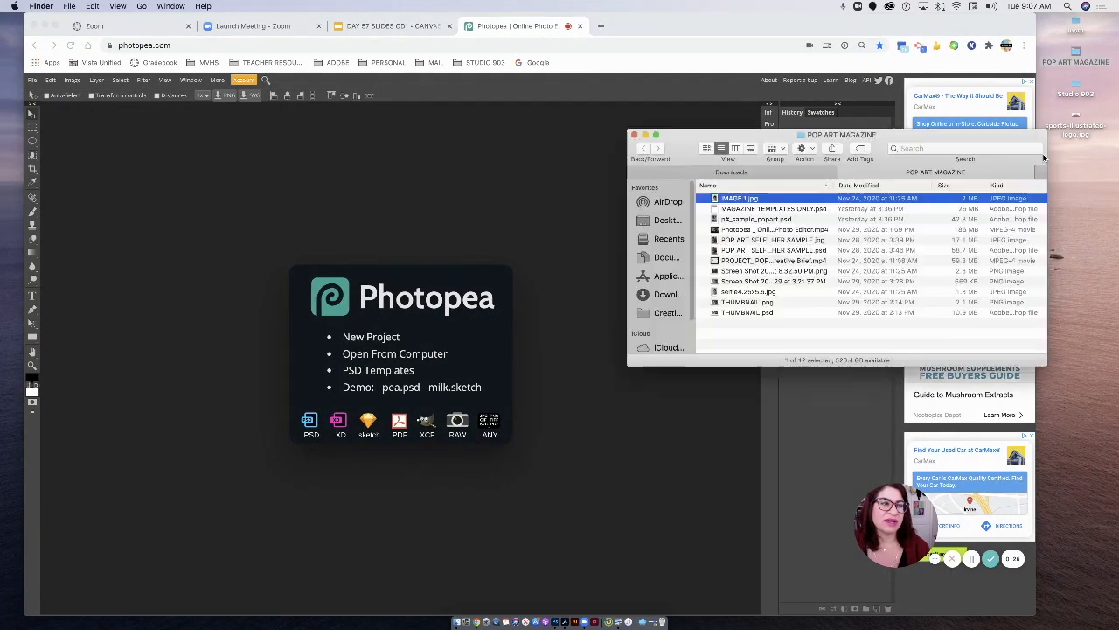
{"action": "double_click", "coordinate": [718, 200]}
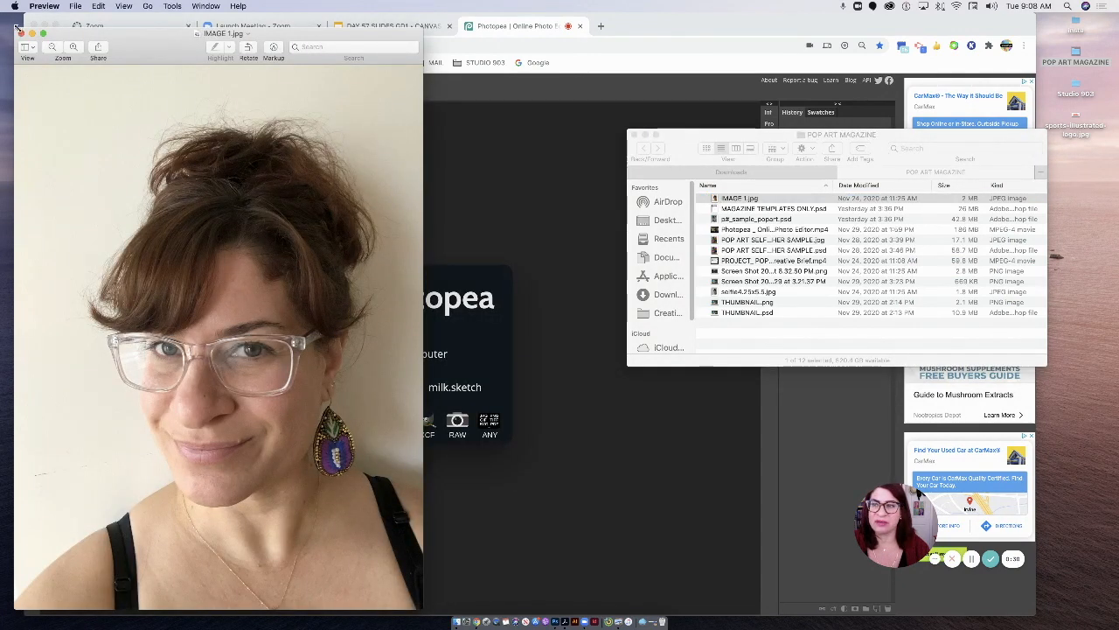
{"action": "left_click", "coordinate": [22, 36]}
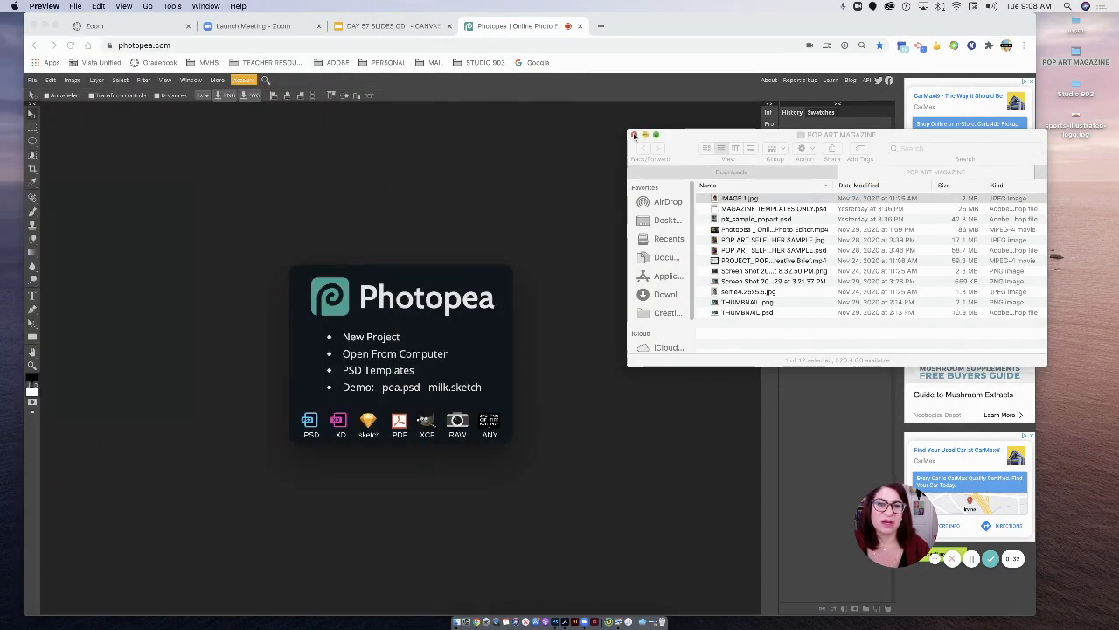
{"action": "left_click", "coordinate": [634, 136]}
{"action": "left_click_drag", "start_coordinate": [693, 27], "coordinate": [702, 28]}
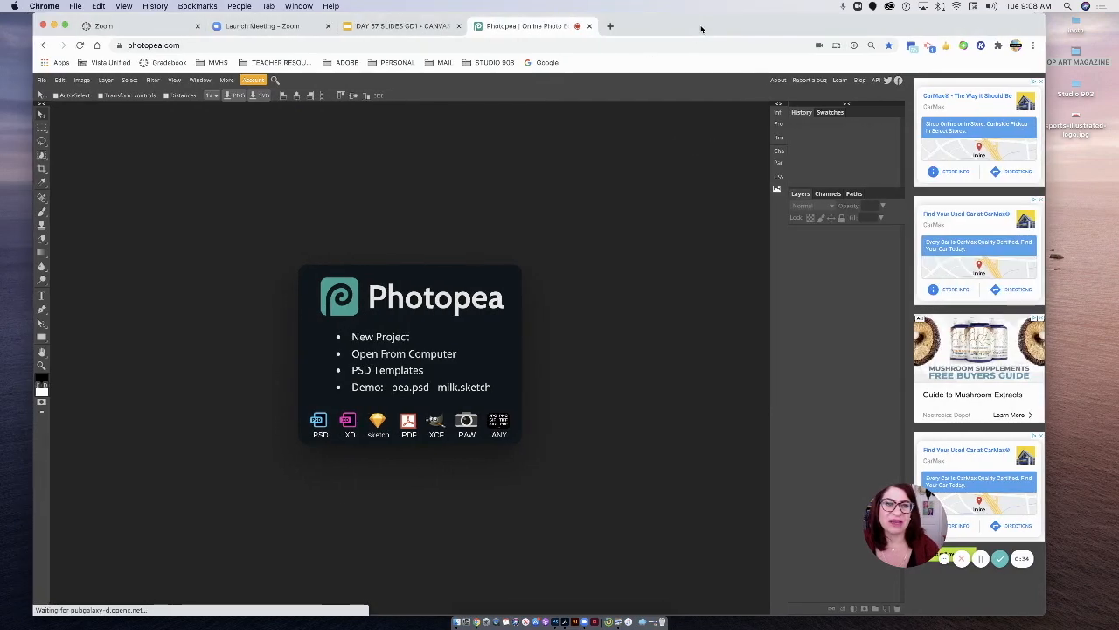
- Start a new project and name it selfie_4.25x5.5
{"action": "left_click", "coordinate": [42, 81]}
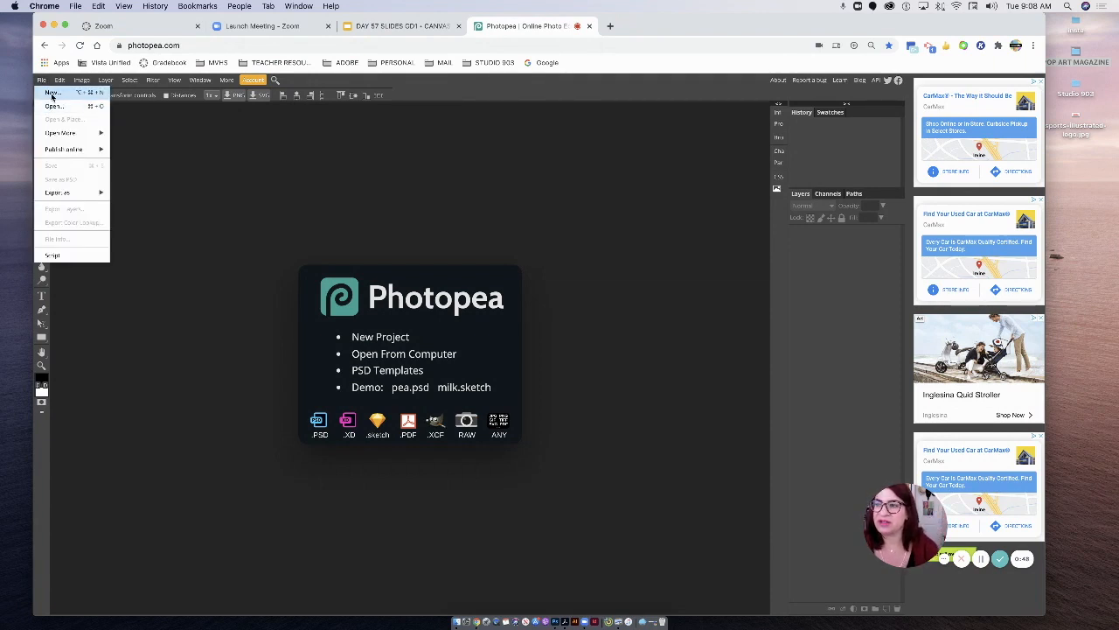
{"action": "left_click", "coordinate": [52, 94]}
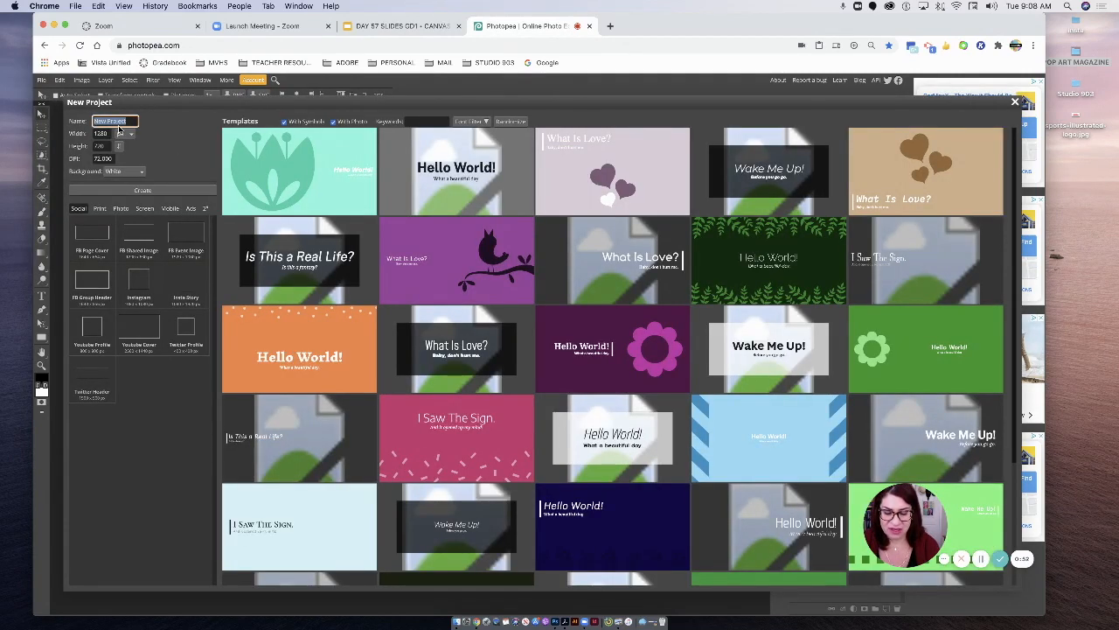
{"action": "type", "text": "selfie"}
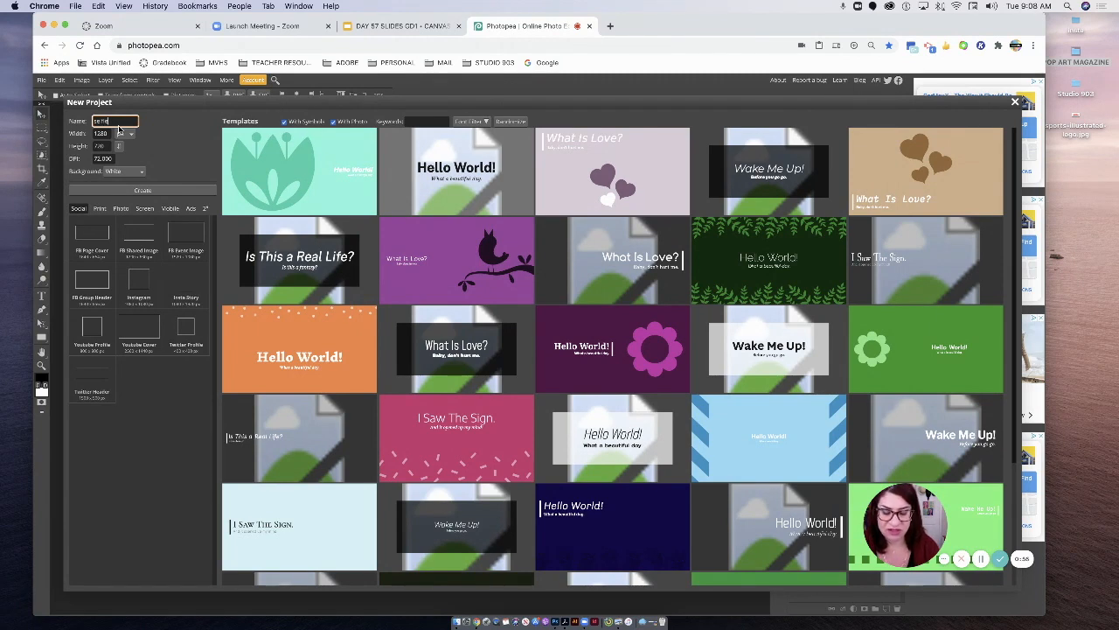
{"action": "type", "text": "_4.25x5.5"}
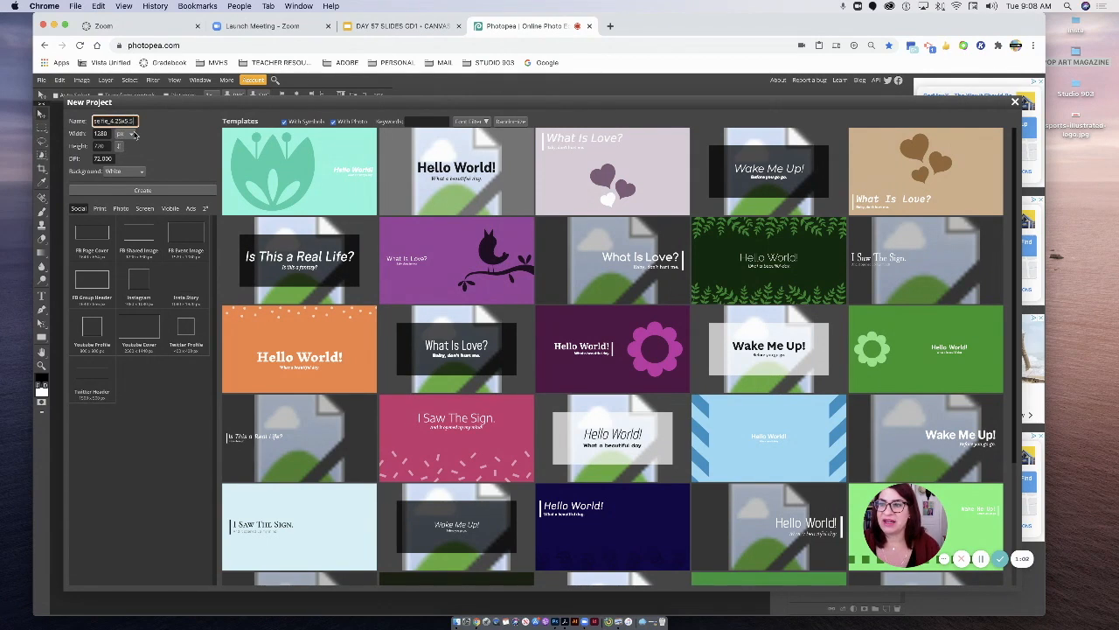
- Create the project in inches with a width of 4.25, a height of 5.5 and a resolution of 300 DPI
{"action": "left_click", "coordinate": [129, 133]}
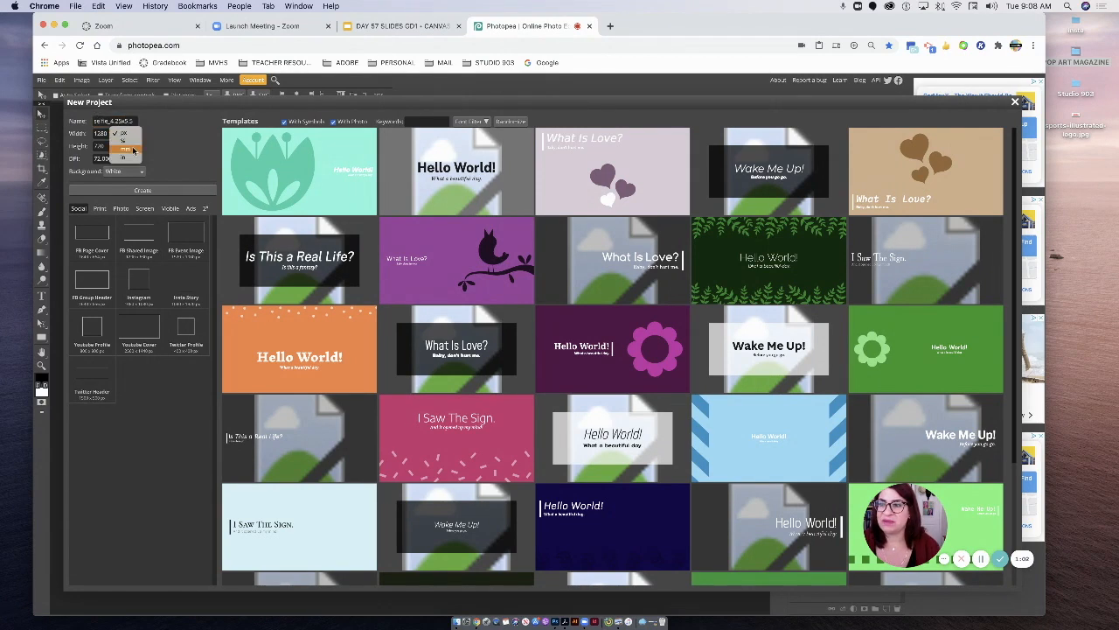
{"action": "left_click", "coordinate": [128, 156]}
{"action": "left_click_drag", "start_coordinate": [110, 134], "coordinate": [61, 126]}
{"action": "type", "text": "4.25"}
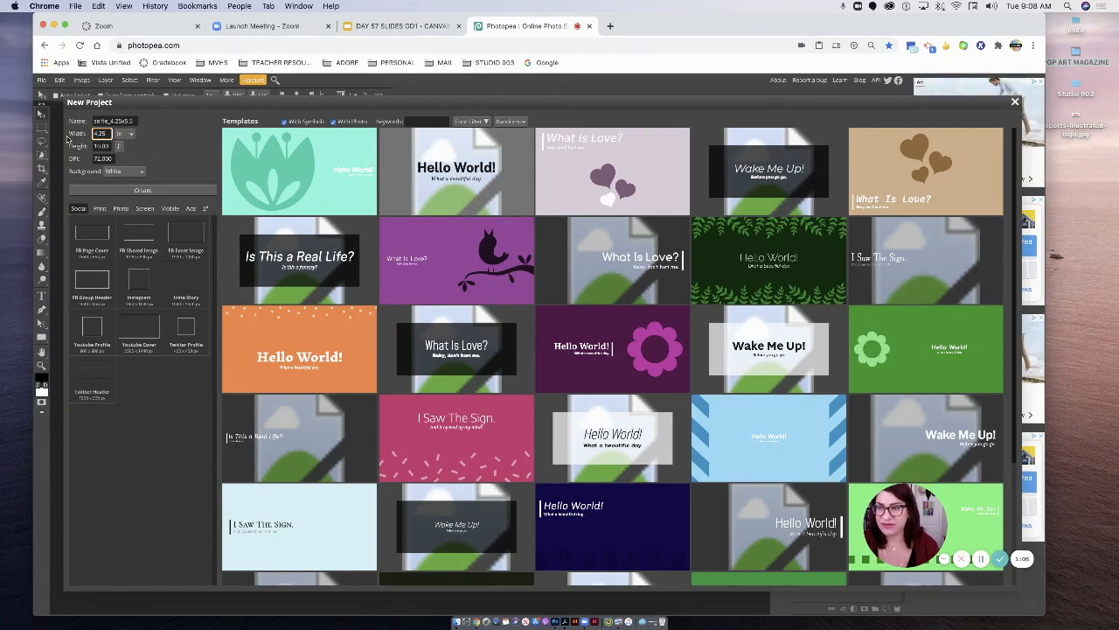
{"action": "left_click_drag", "start_coordinate": [108, 146], "coordinate": [80, 141]}
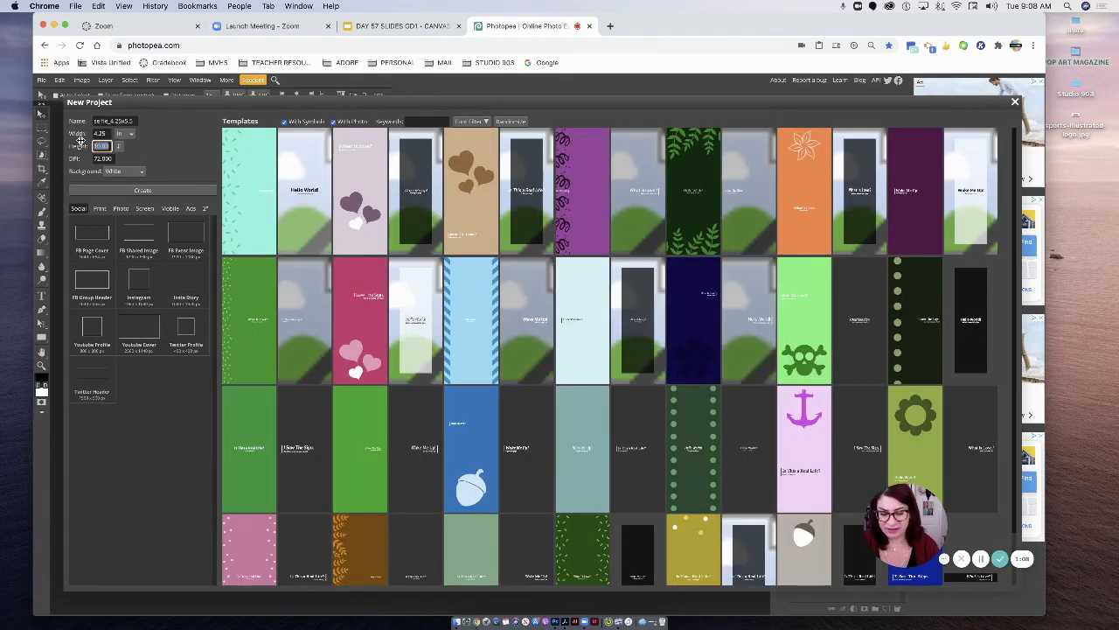
{"action": "type", "text": "5.5"}
{"action": "key", "text": "Tab"}
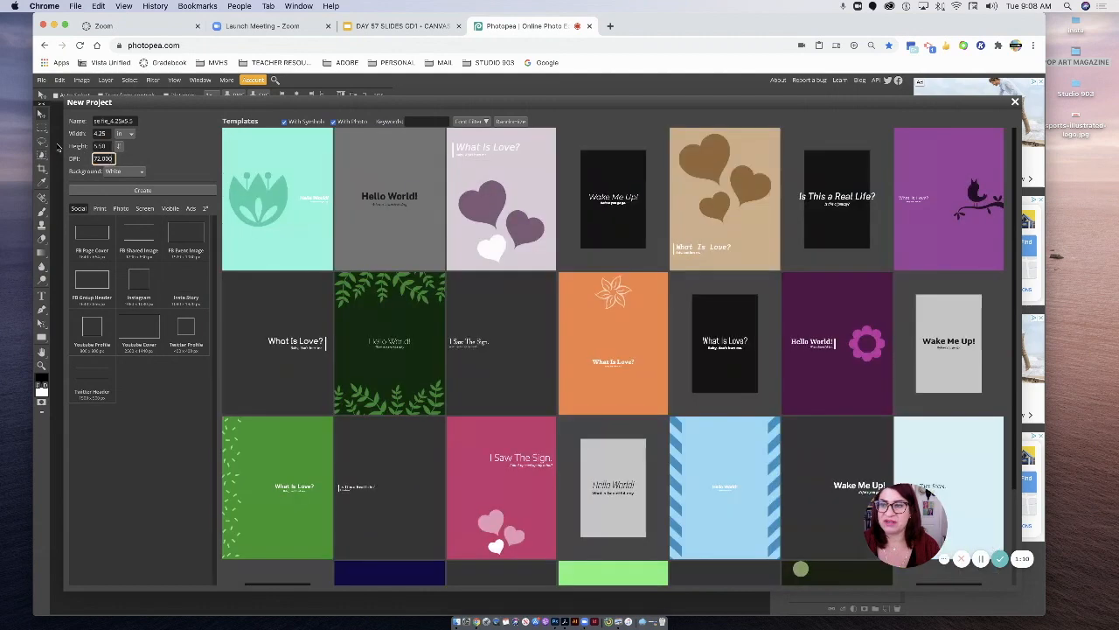
{"action": "type", "text": "300"}
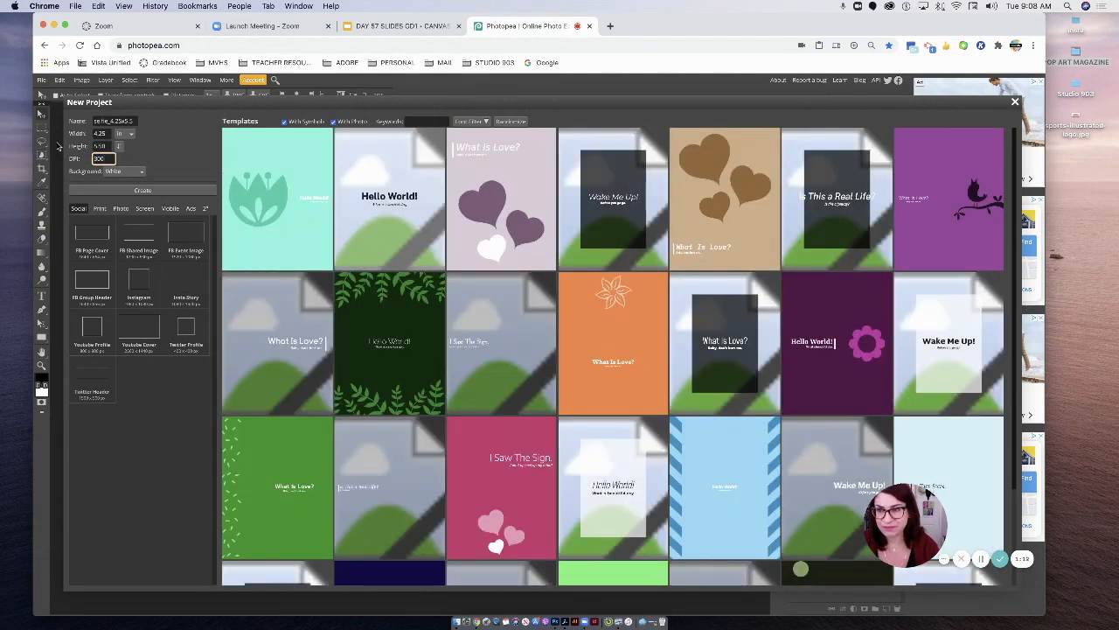
{"action": "left_click", "coordinate": [148, 193]}
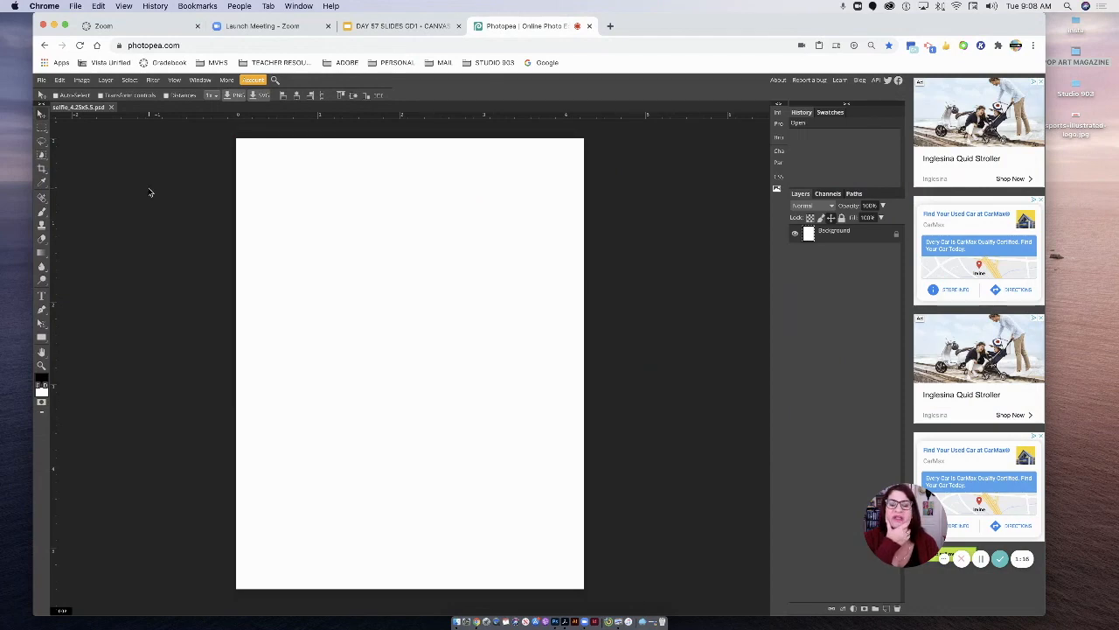
- Uncover the desktop and open the POP ART MAGAZINE folder beside the blank canvas
{"action": "left_click_drag", "start_coordinate": [742, 18], "coordinate": [722, 17]}
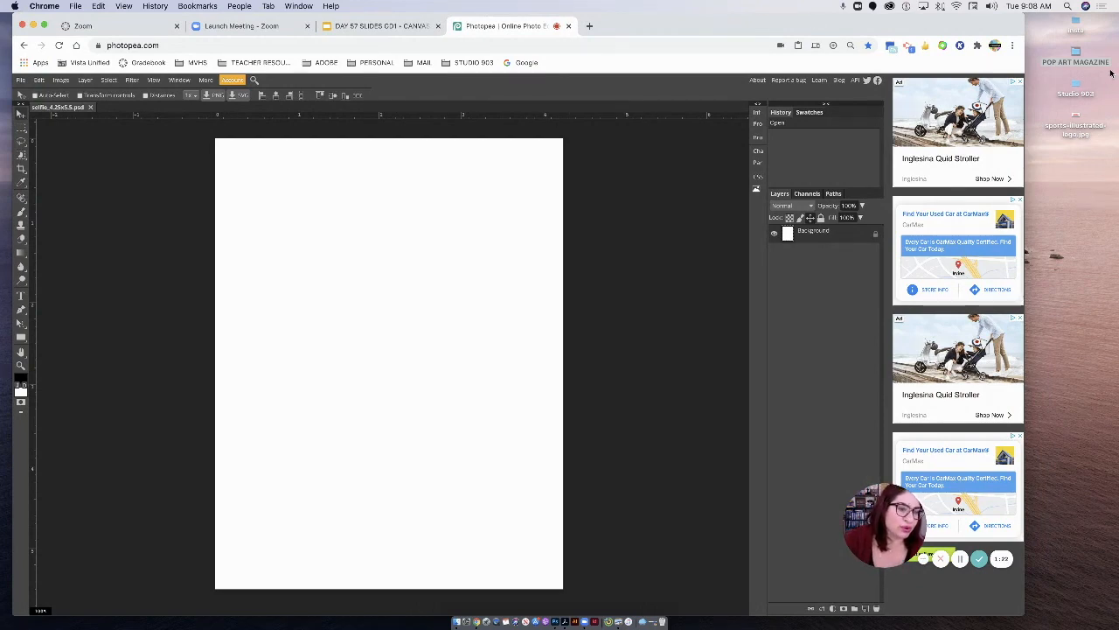
{"action": "double_click", "coordinate": [1076, 51]}
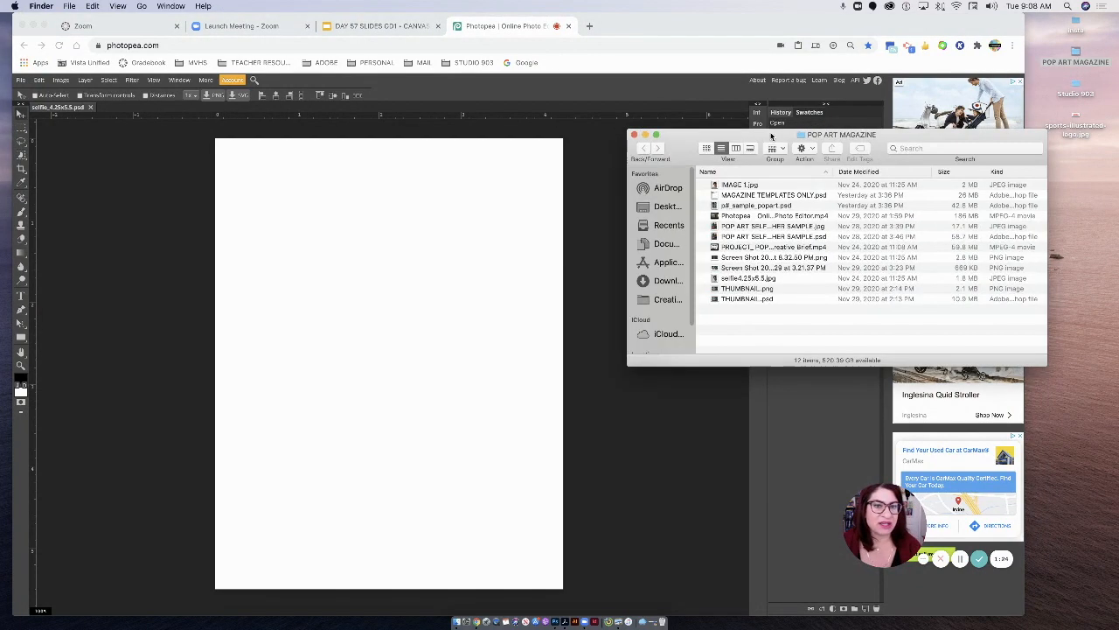
{"action": "left_click_drag", "start_coordinate": [715, 187], "coordinate": [317, 320]}
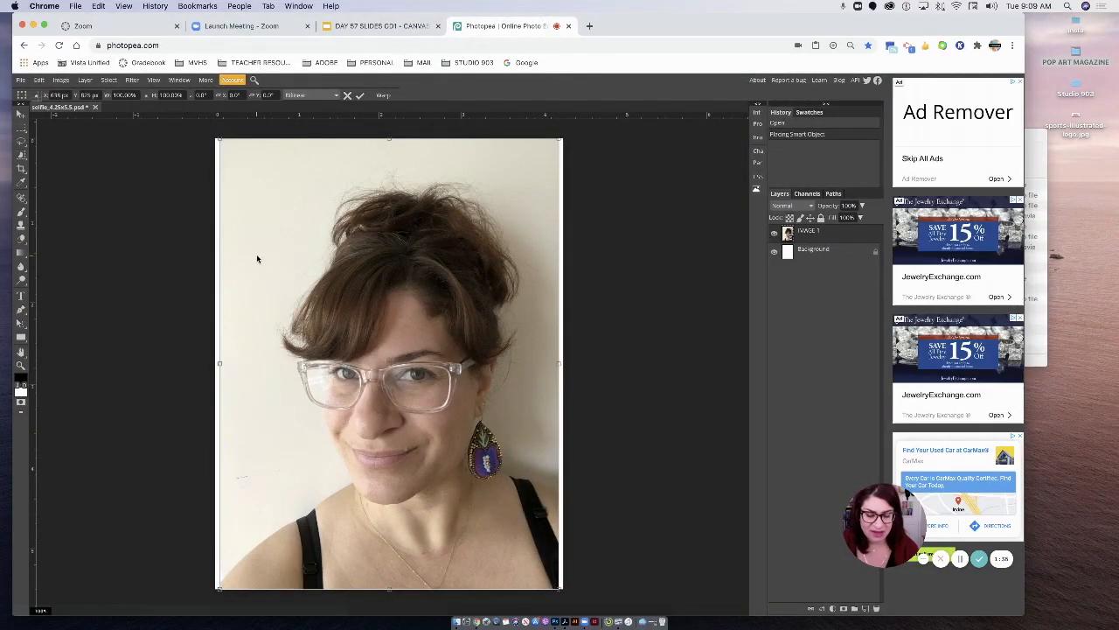
{"action": "key", "text": "super+minus"}
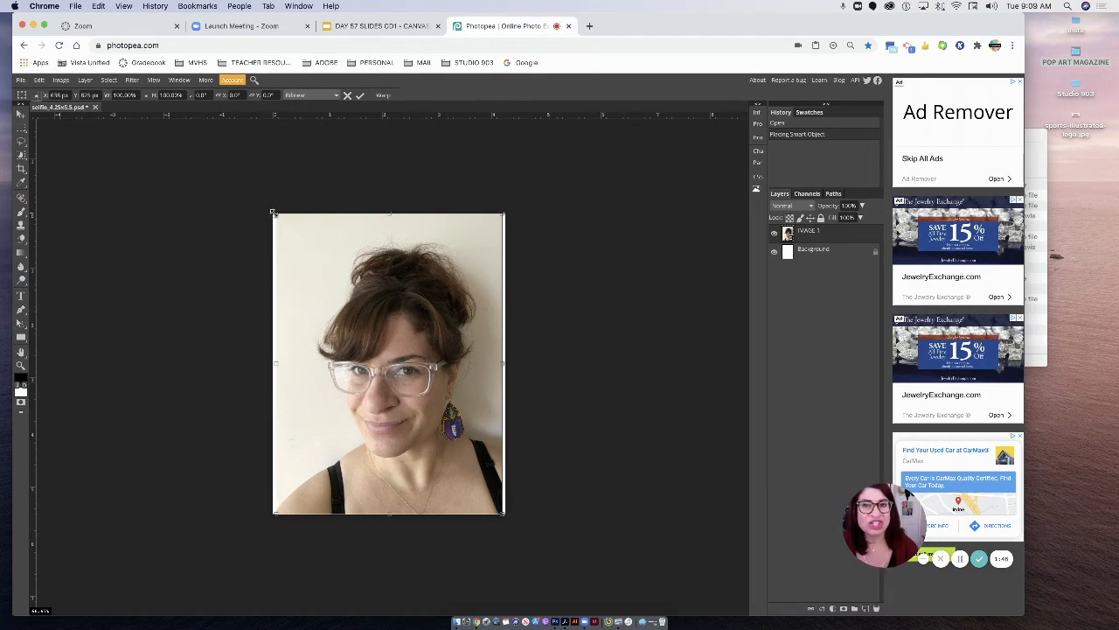
{"action": "left_click_drag", "start_coordinate": [276, 212], "coordinate": [267, 191]}
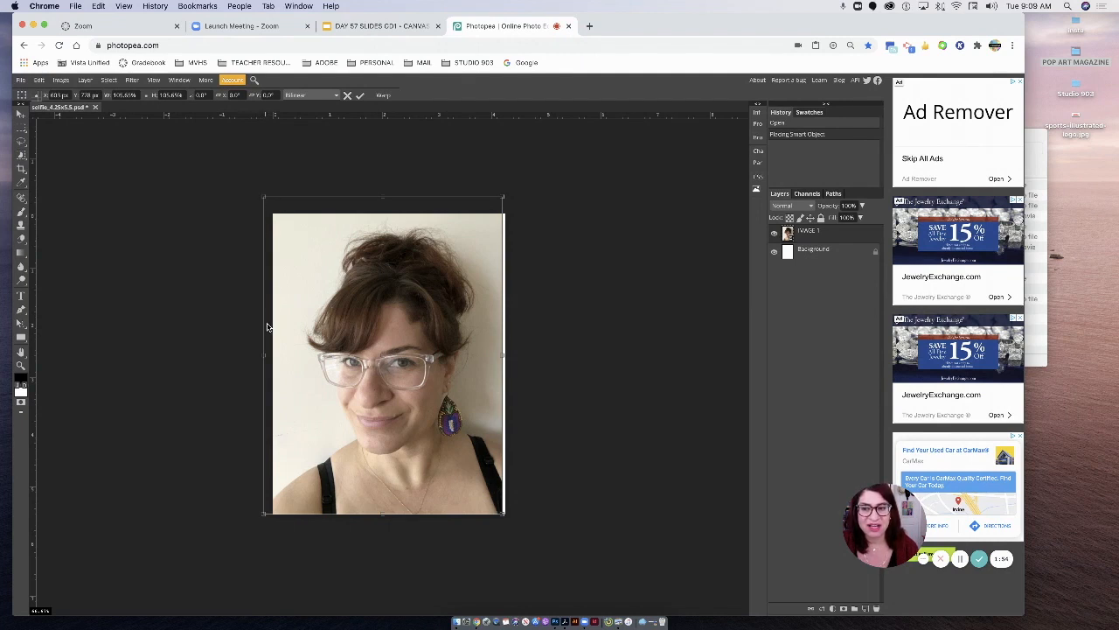
{"action": "left_click_drag", "start_coordinate": [264, 355], "coordinate": [295, 355]}
{"action": "left_click_drag", "start_coordinate": [403, 202], "coordinate": [417, 224]}
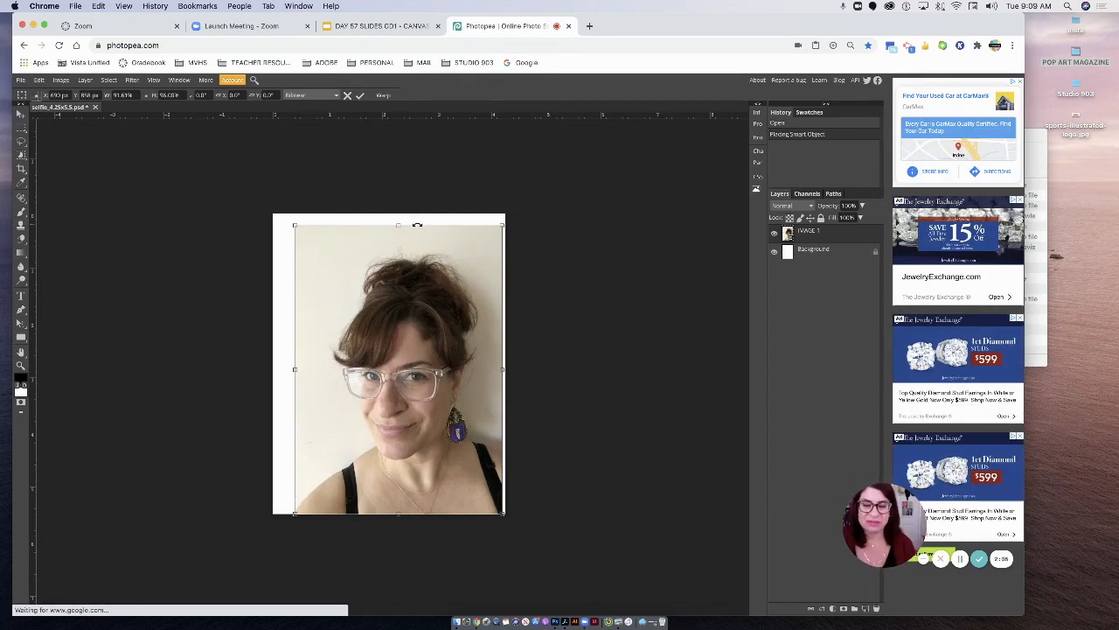
{"action": "key", "text": "Escape"}
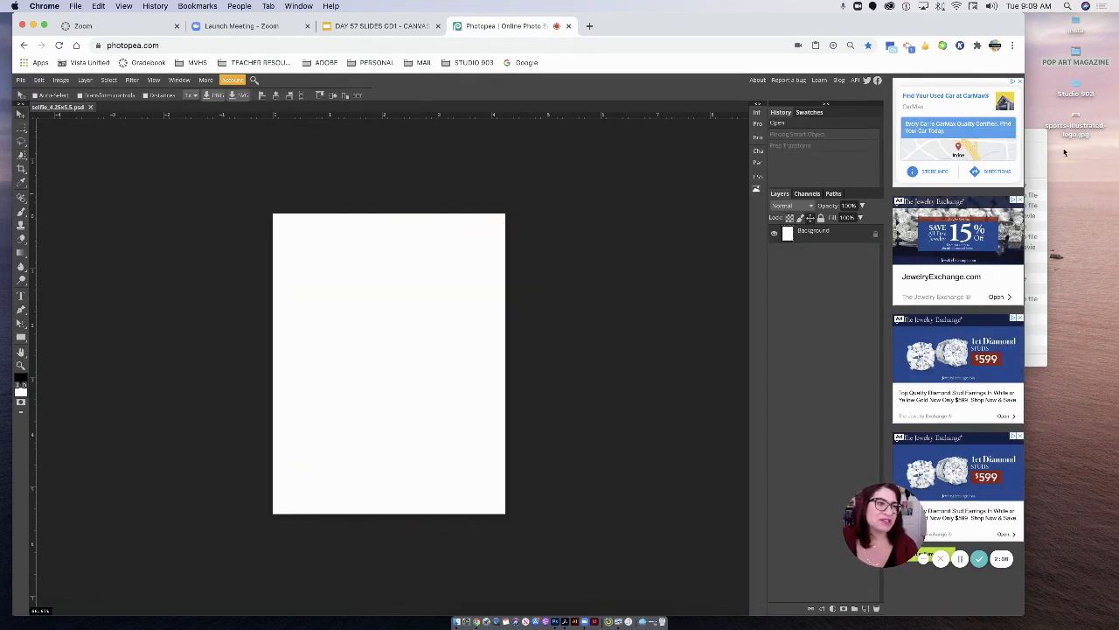
- Place IMAGE 1.jpg from the POP ART MAGAZINE folder on the canvas and scale it proportionally to about 104.5% to cover the page
{"action": "left_click", "coordinate": [1042, 156]}
{"action": "left_click_drag", "start_coordinate": [747, 186], "coordinate": [485, 280]}
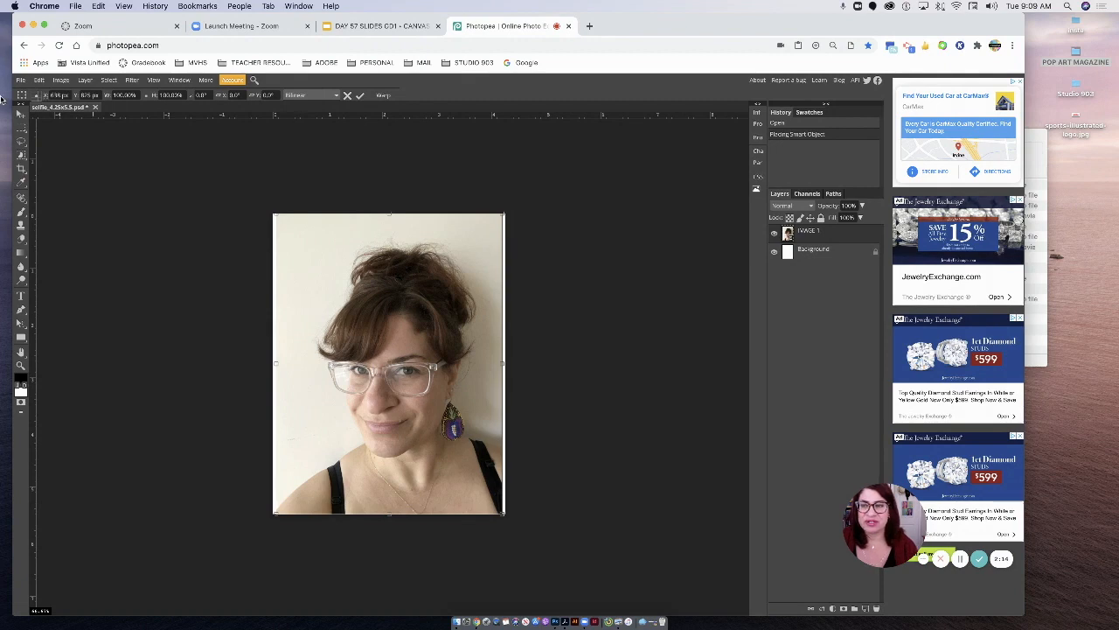
{"action": "left_click", "coordinate": [39, 79]}
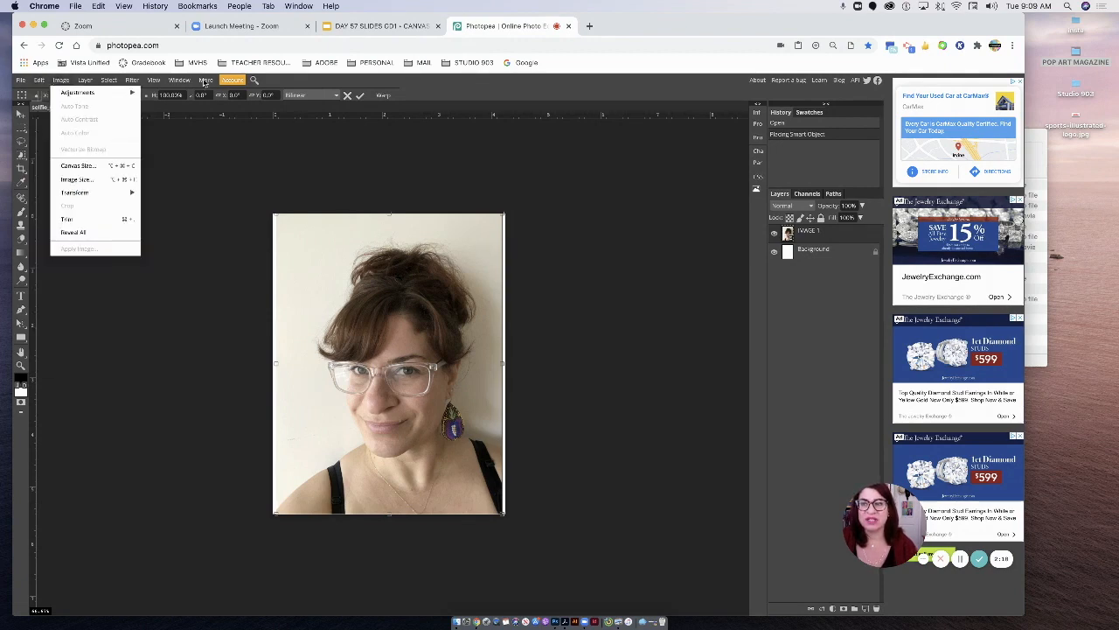
{"action": "left_click", "coordinate": [615, 186]}
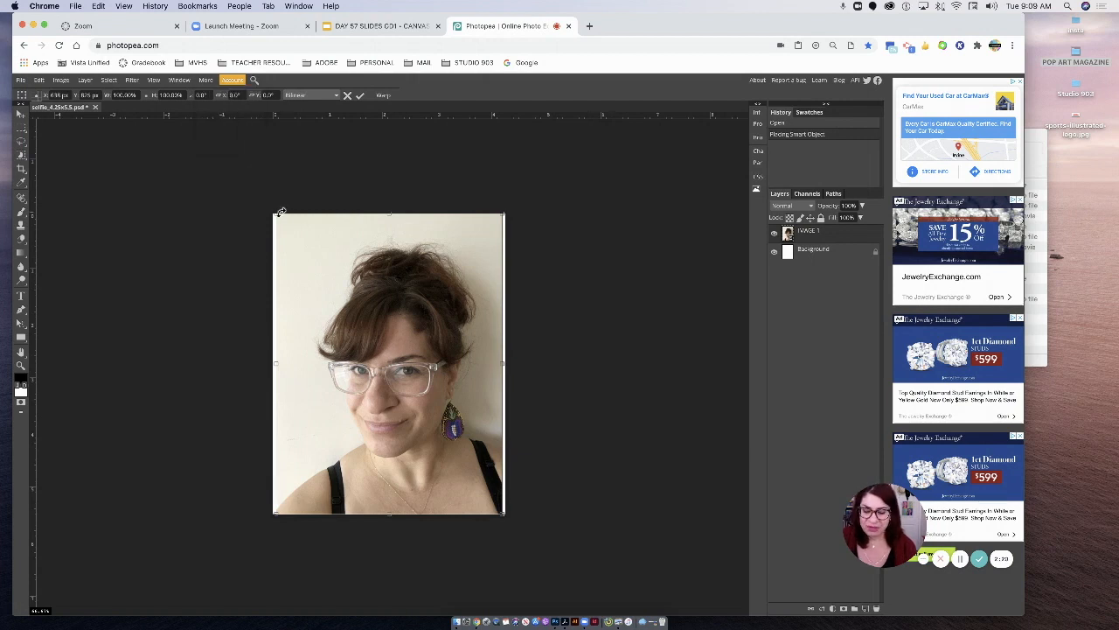
{"action": "left_click_drag", "start_coordinate": [274, 212], "coordinate": [267, 201]}
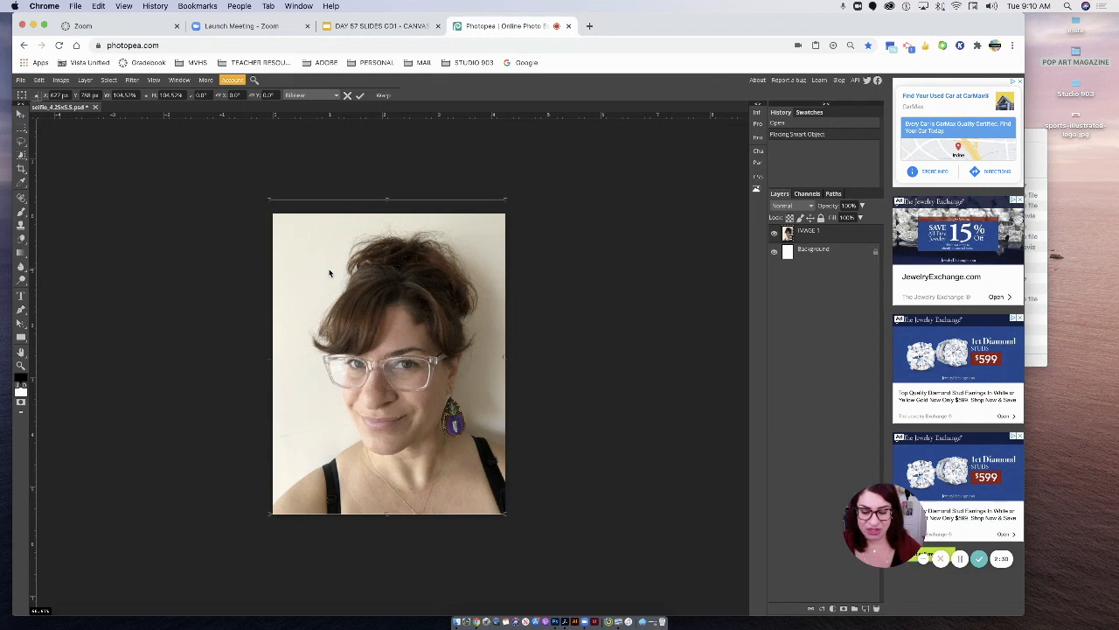
{"action": "left_click", "coordinate": [359, 96]}
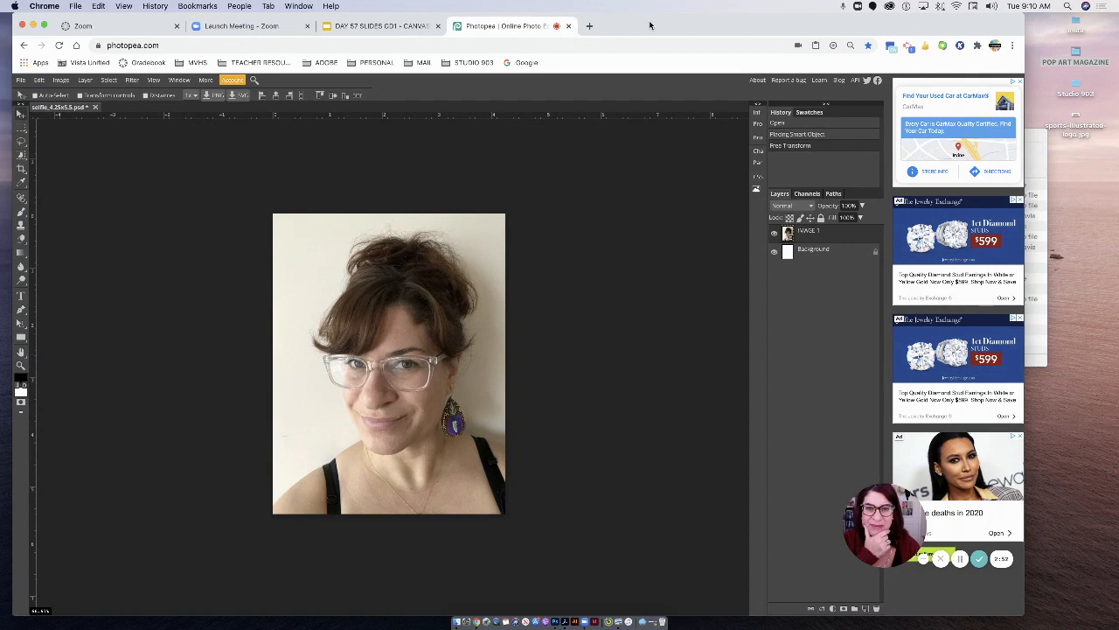
- Save the document as a PSD file and dismiss the browser's download notice
{"action": "left_click_drag", "start_coordinate": [652, 26], "coordinate": [669, 13]}
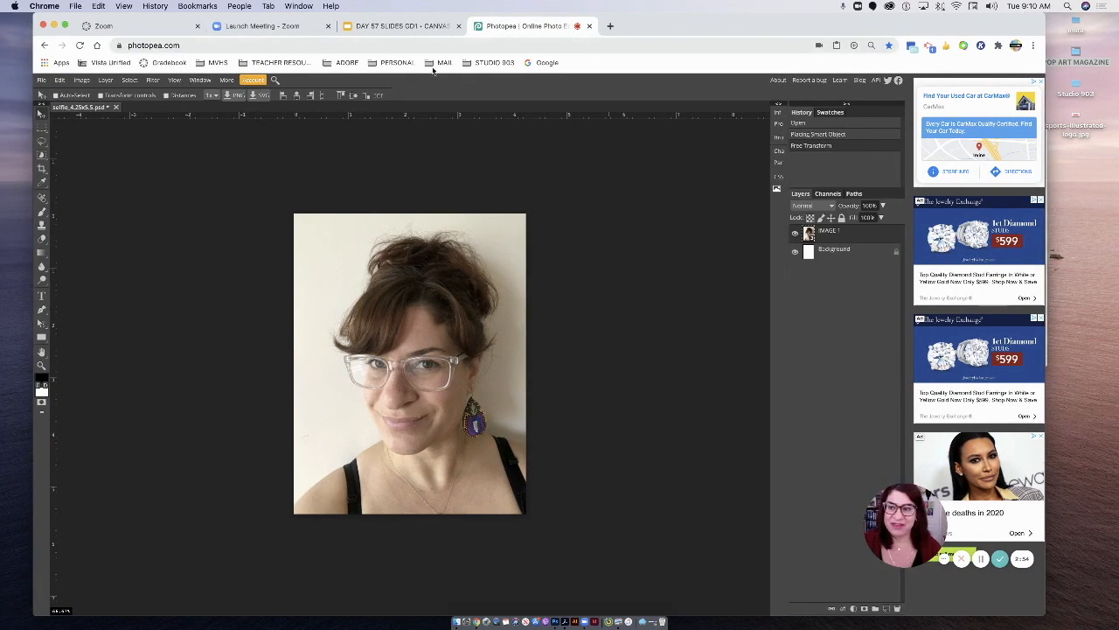
{"action": "left_click", "coordinate": [41, 80]}
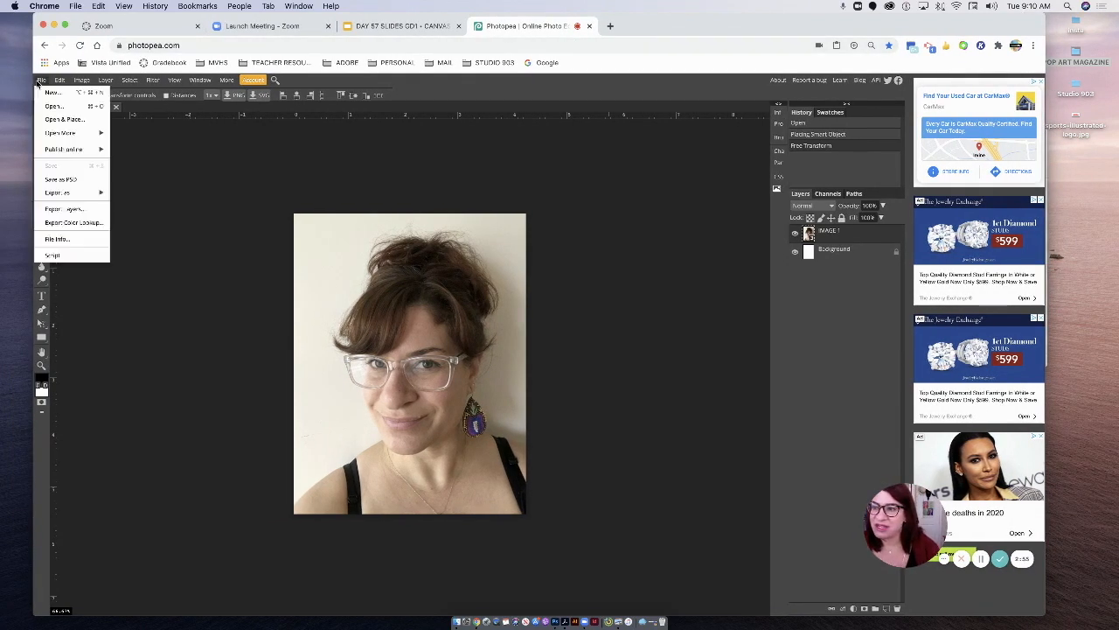
{"action": "left_click", "coordinate": [66, 181]}
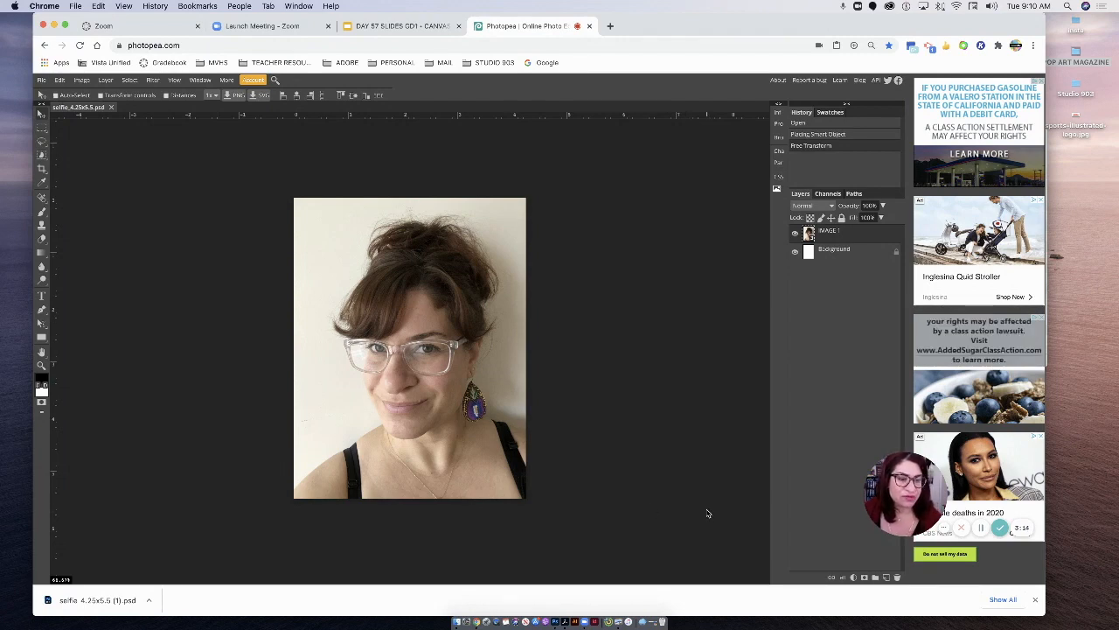
{"action": "left_click", "coordinate": [1035, 599]}
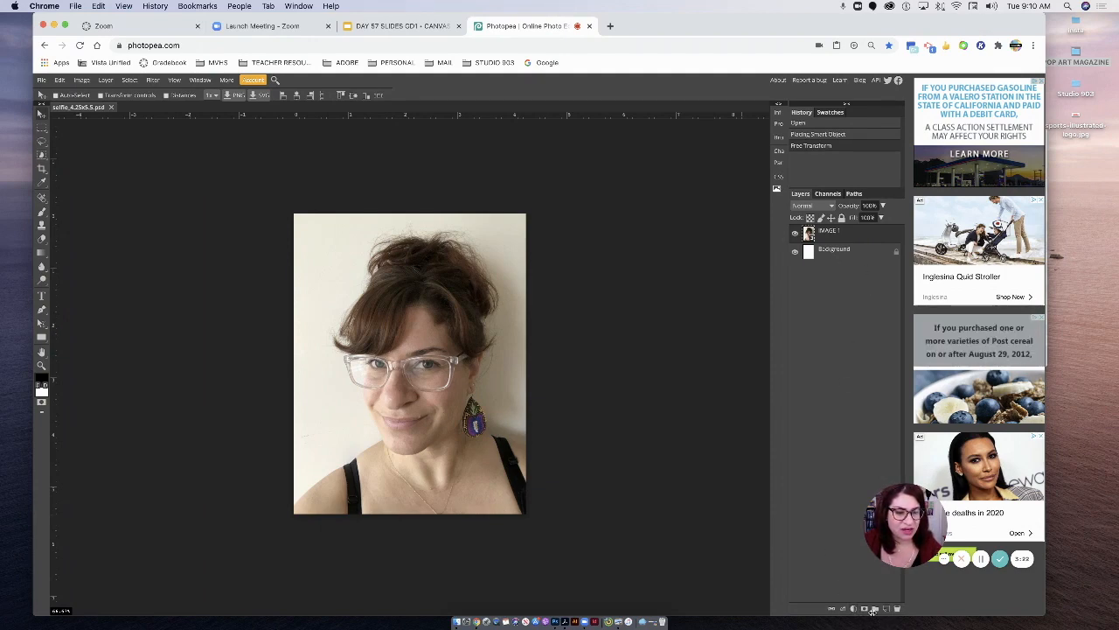
- Add a Black & White adjustment layer above the selfie photo layer
{"action": "left_click", "coordinate": [853, 608]}
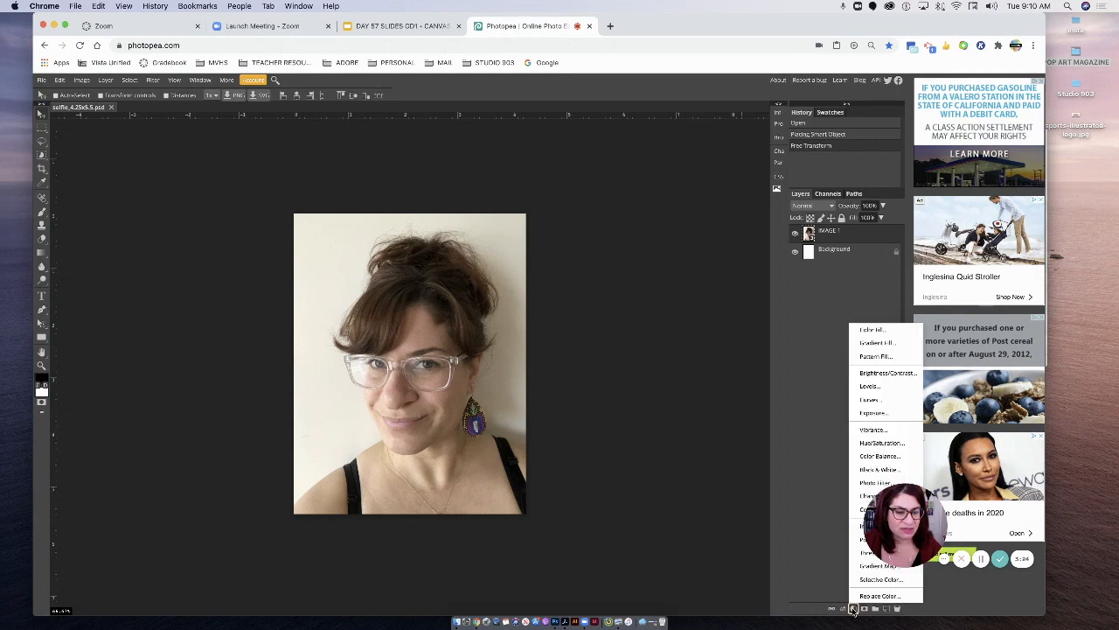
{"action": "left_click", "coordinate": [875, 470]}
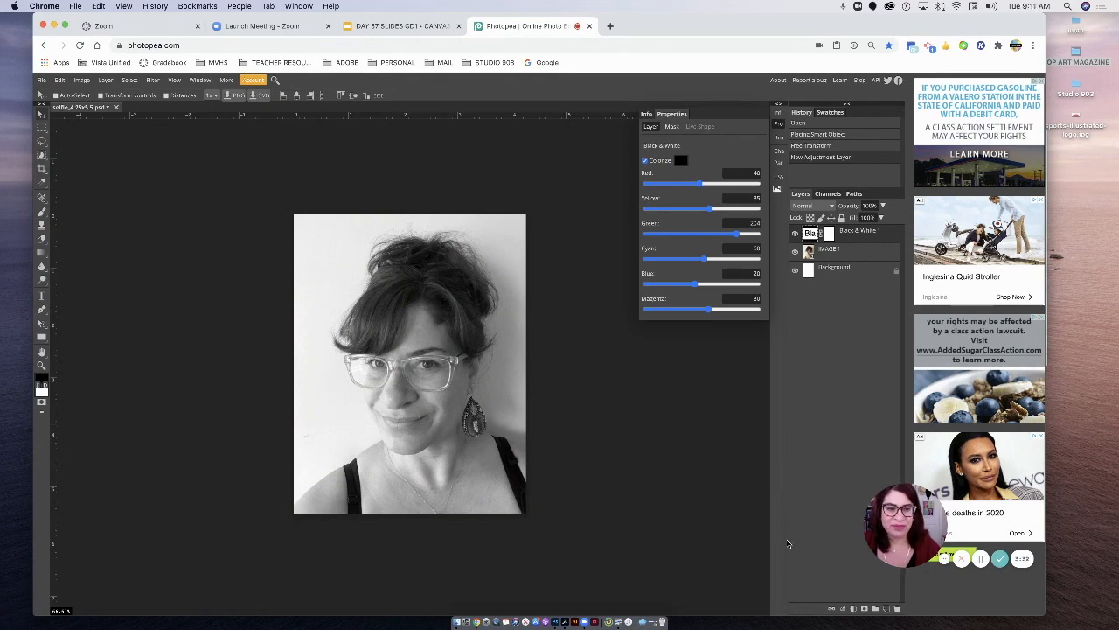
- Add a Brightness/Contrast adjustment layer above the Black & White layer and set its brightness to 24
{"action": "left_click", "coordinate": [853, 609]}
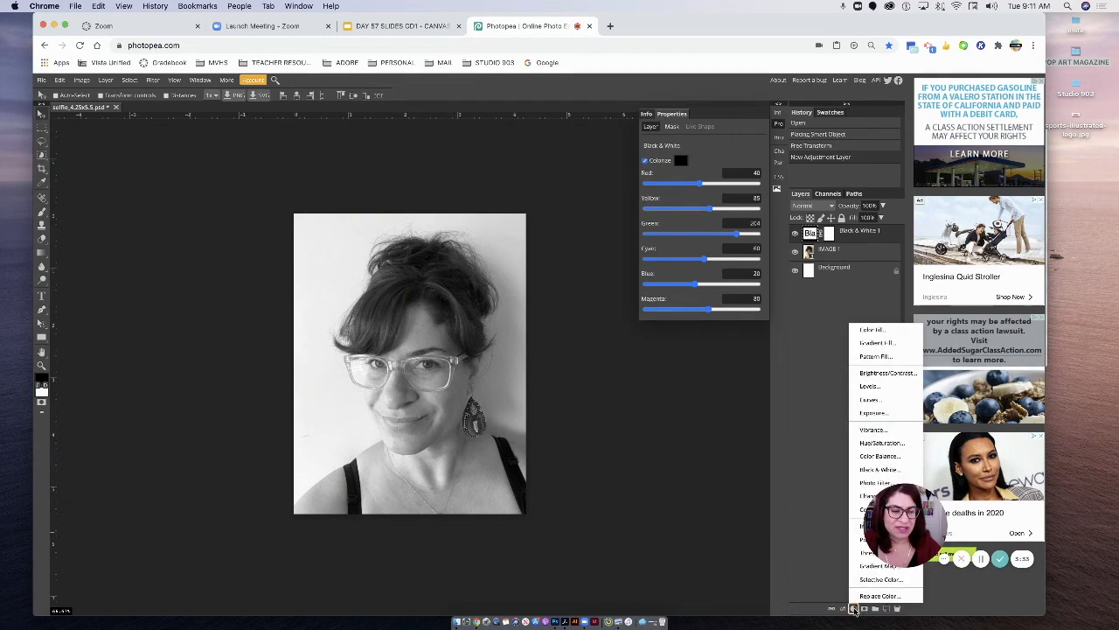
{"action": "left_click", "coordinate": [873, 373]}
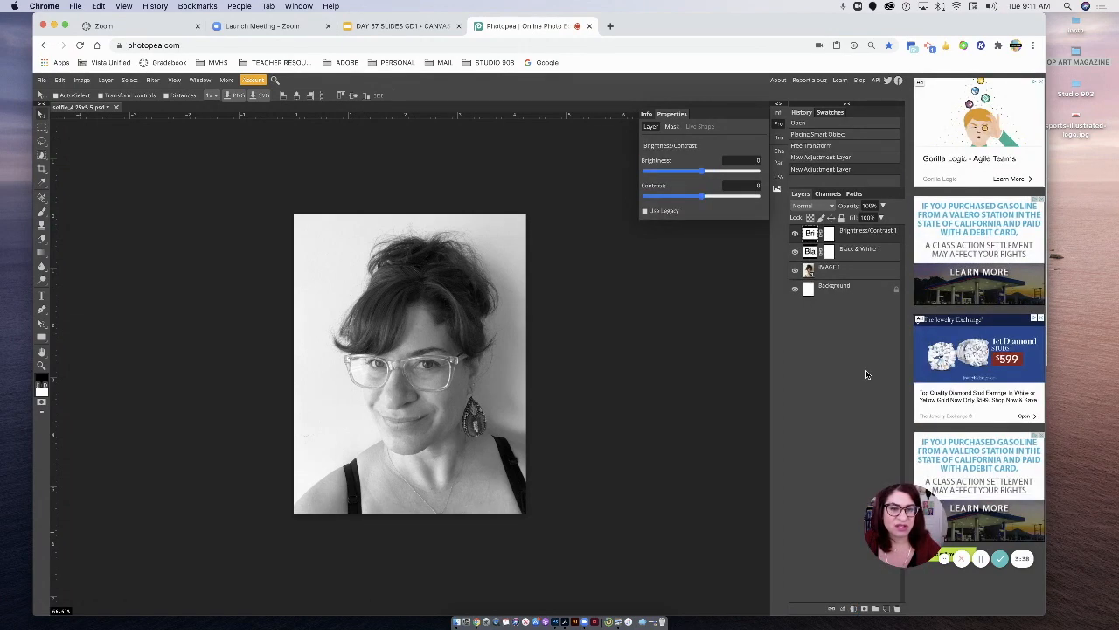
{"action": "left_click_drag", "start_coordinate": [681, 169], "coordinate": [713, 173]}
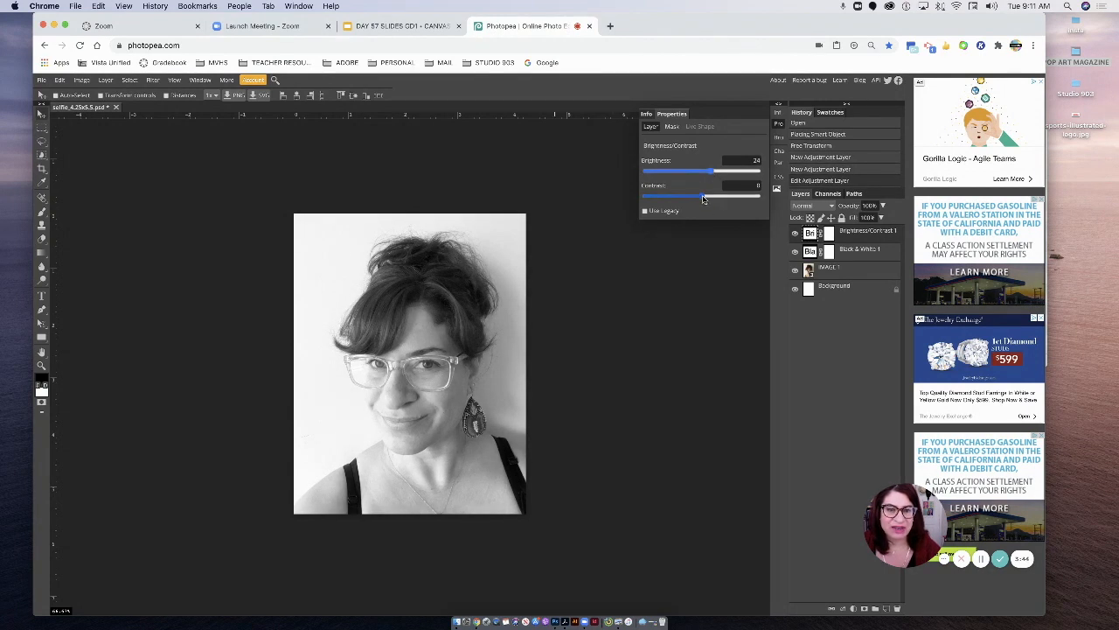
- Set the Brightness/Contrast adjustment's contrast to 28 and its brightness to 14
{"action": "left_click_drag", "start_coordinate": [700, 199], "coordinate": [718, 202]}
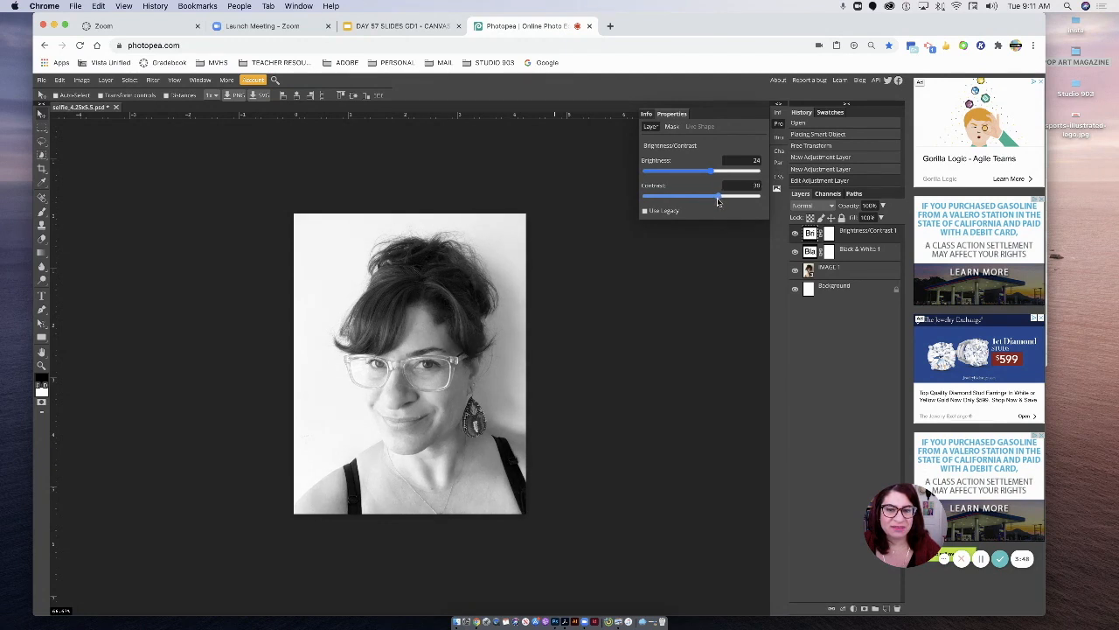
{"action": "left_click", "coordinate": [836, 300]}
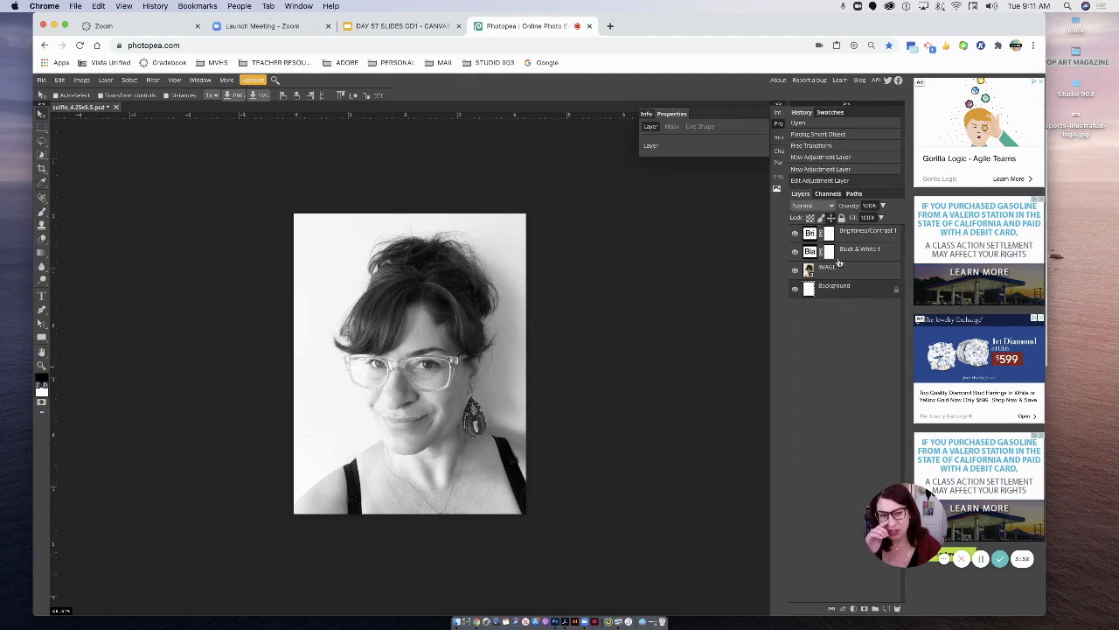
{"action": "left_click", "coordinate": [807, 232]}
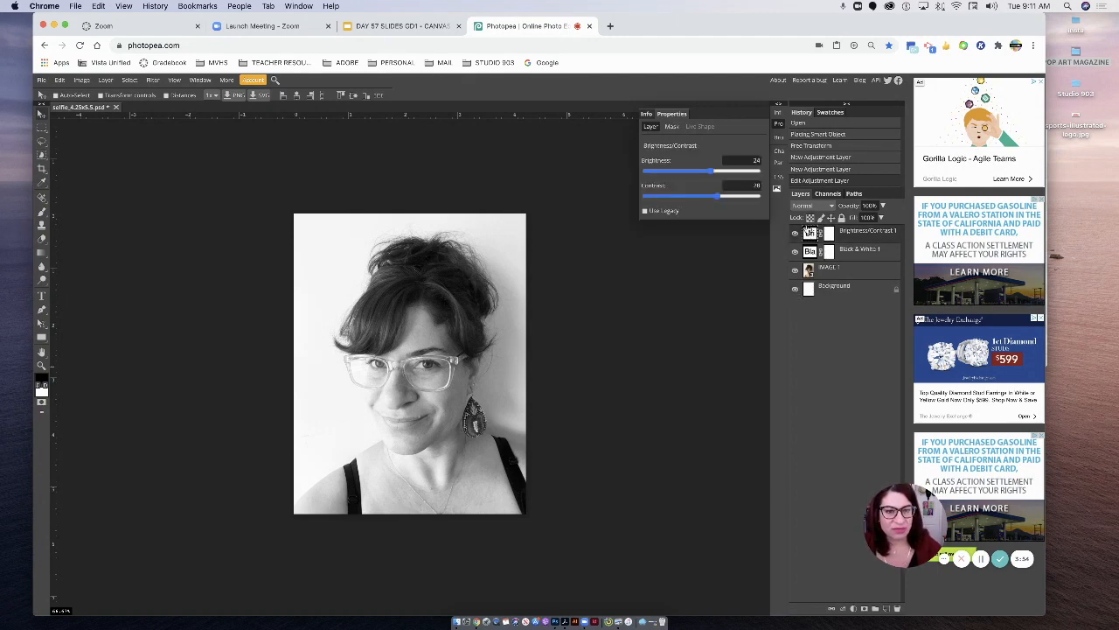
{"action": "left_click_drag", "start_coordinate": [711, 171], "coordinate": [708, 174]}
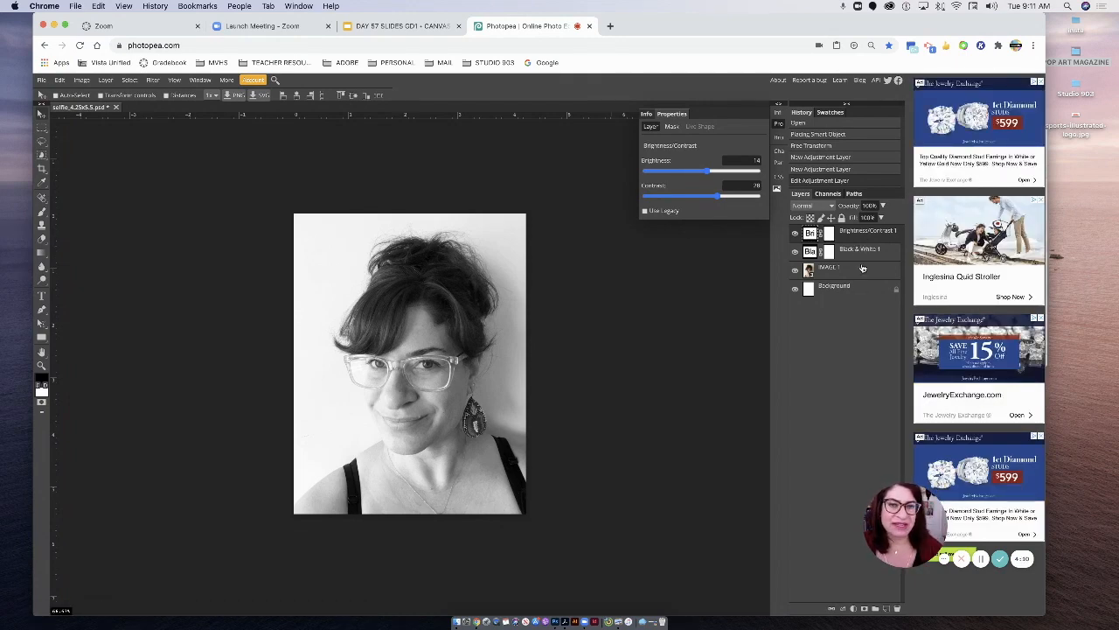
- Select both adjustment layers, the photo layer and the background, and convert them together into one smart object
{"action": "left_click", "coordinate": [859, 233]}
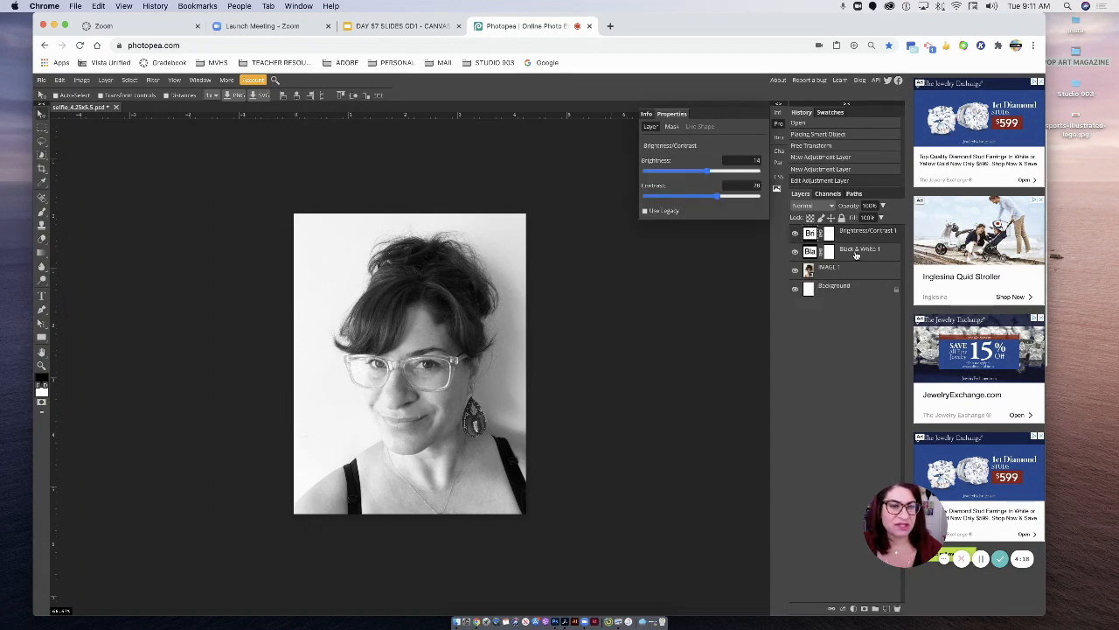
{"action": "left_click", "coordinate": [856, 252]}
{"action": "left_click", "coordinate": [857, 271]}
{"action": "left_click", "coordinate": [849, 287]}
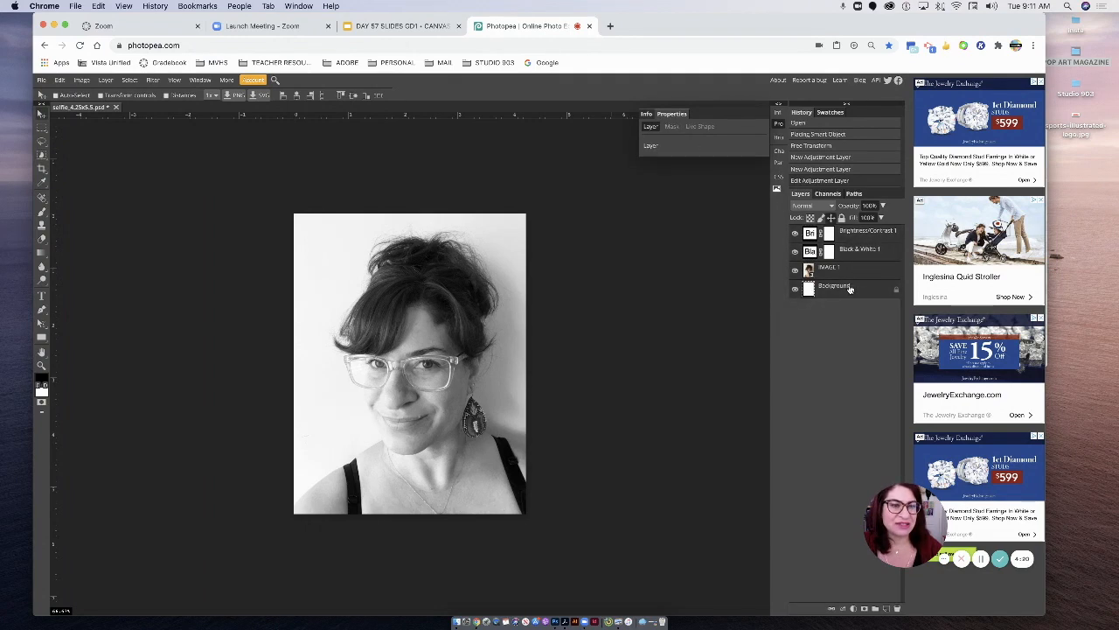
{"action": "right_click", "coordinate": [841, 278]}
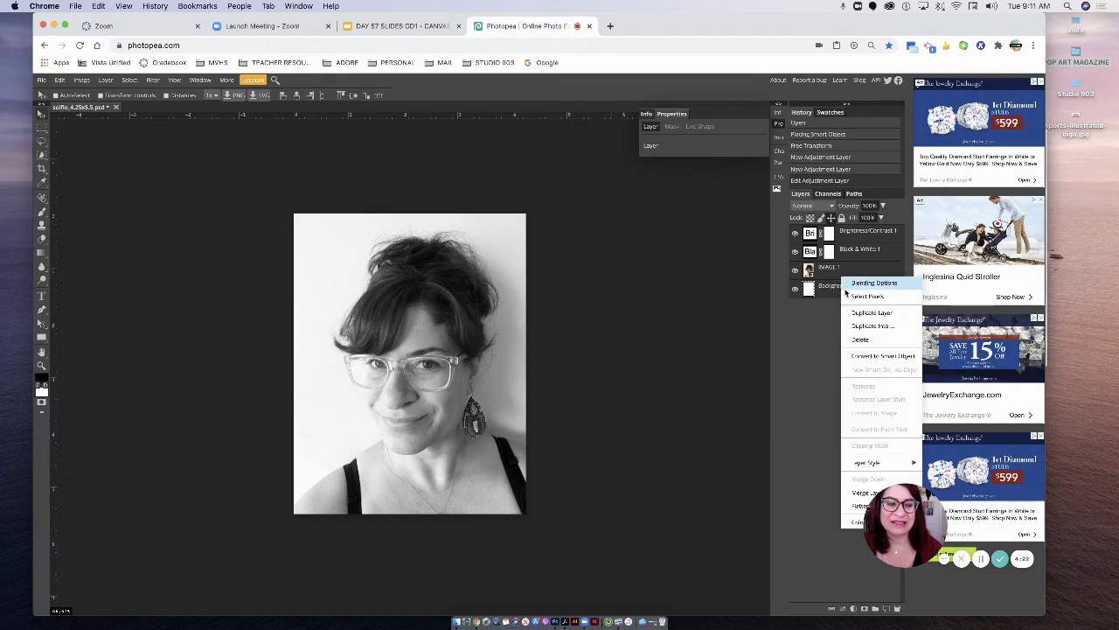
{"action": "left_click", "coordinate": [858, 357]}
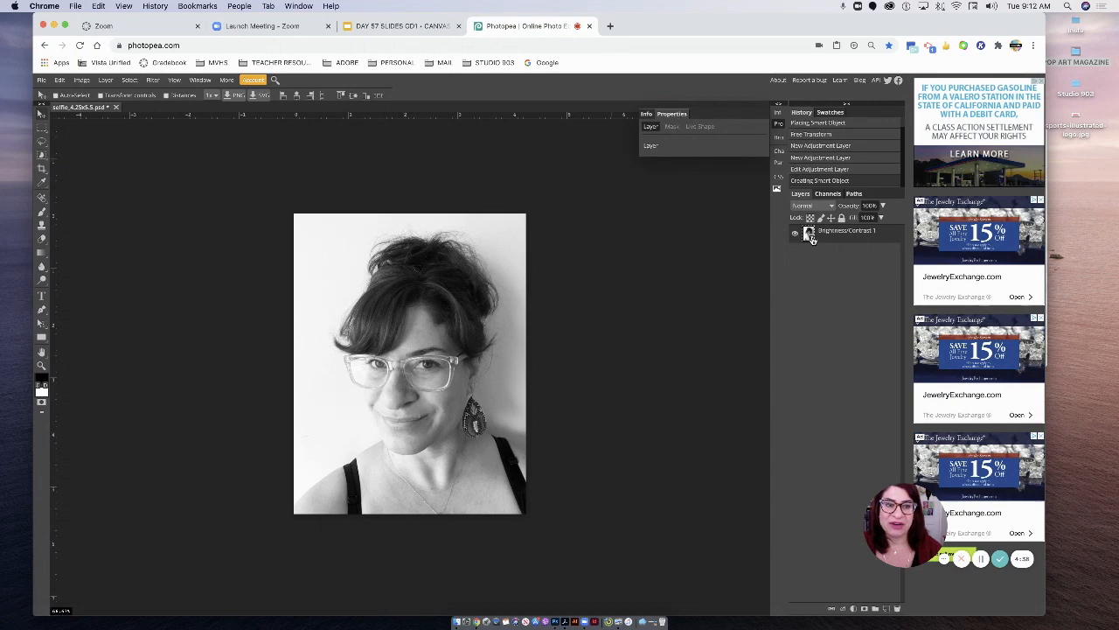
- Apply the Filter Gallery's Halftone Pattern to the smart object with size 3, contrast 9 and the Dot pattern
{"action": "left_click", "coordinate": [153, 81]}
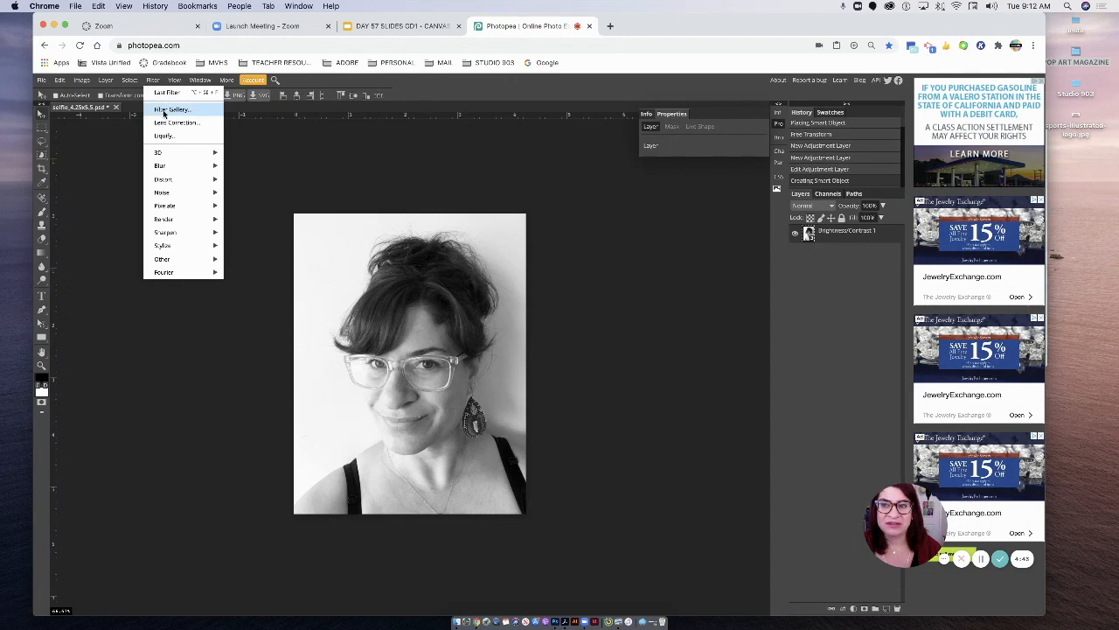
{"action": "left_click", "coordinate": [164, 110]}
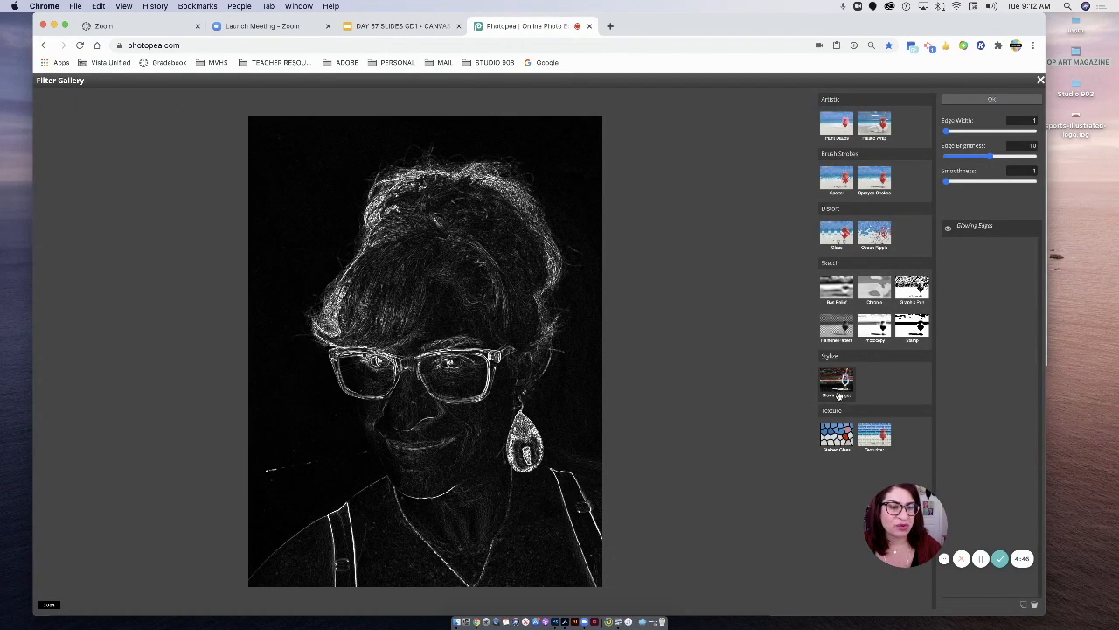
{"action": "left_click", "coordinate": [832, 330]}
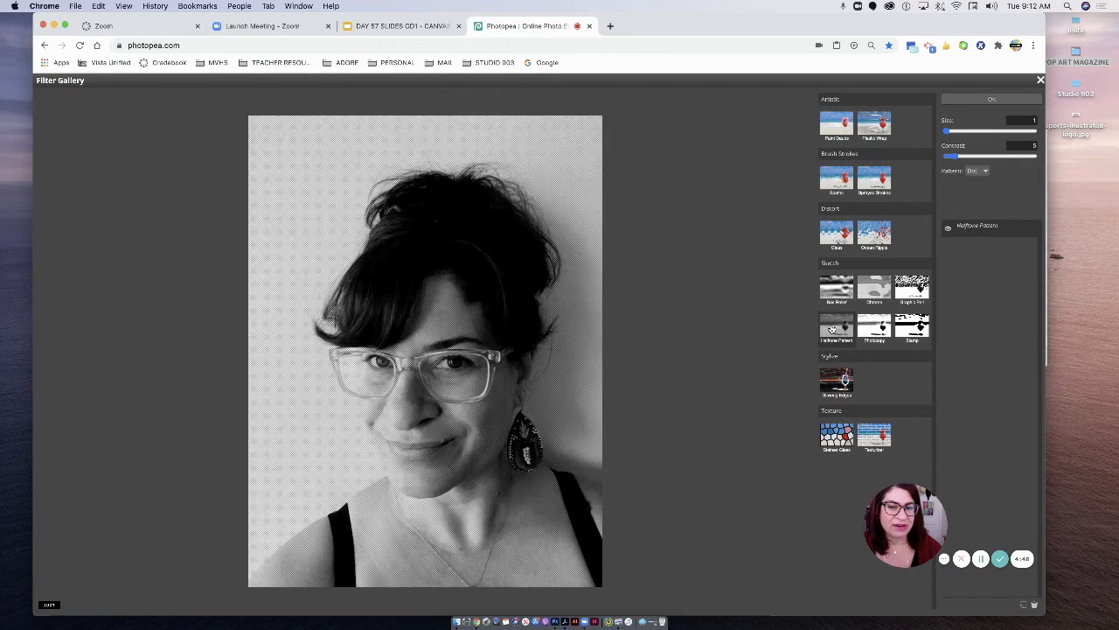
{"action": "left_click_drag", "start_coordinate": [951, 133], "coordinate": [957, 135]}
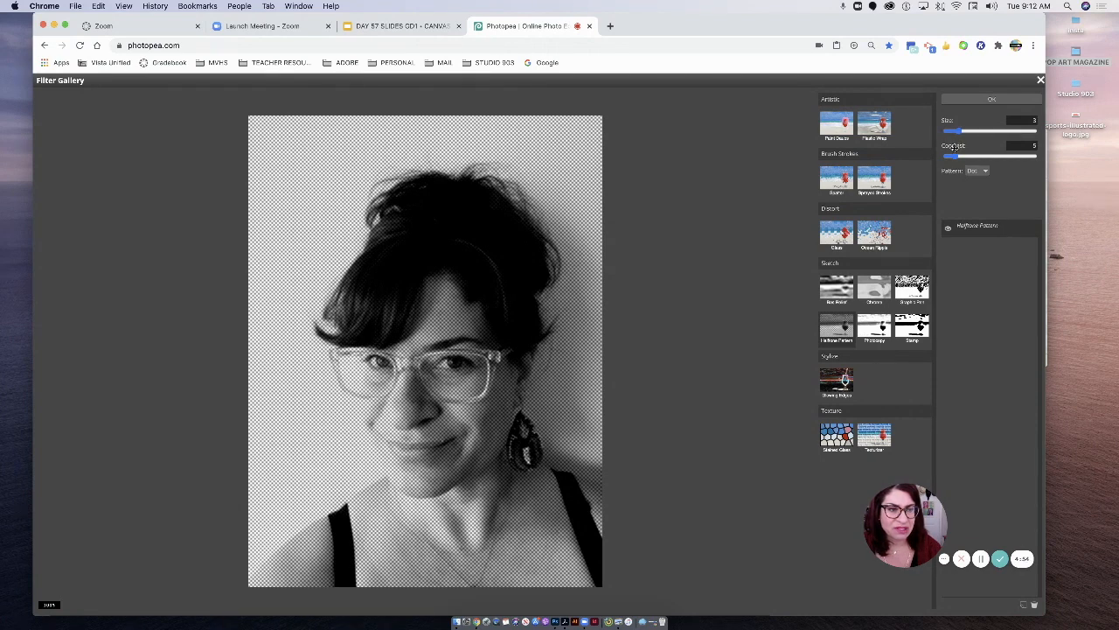
{"action": "left_click", "coordinate": [968, 156]}
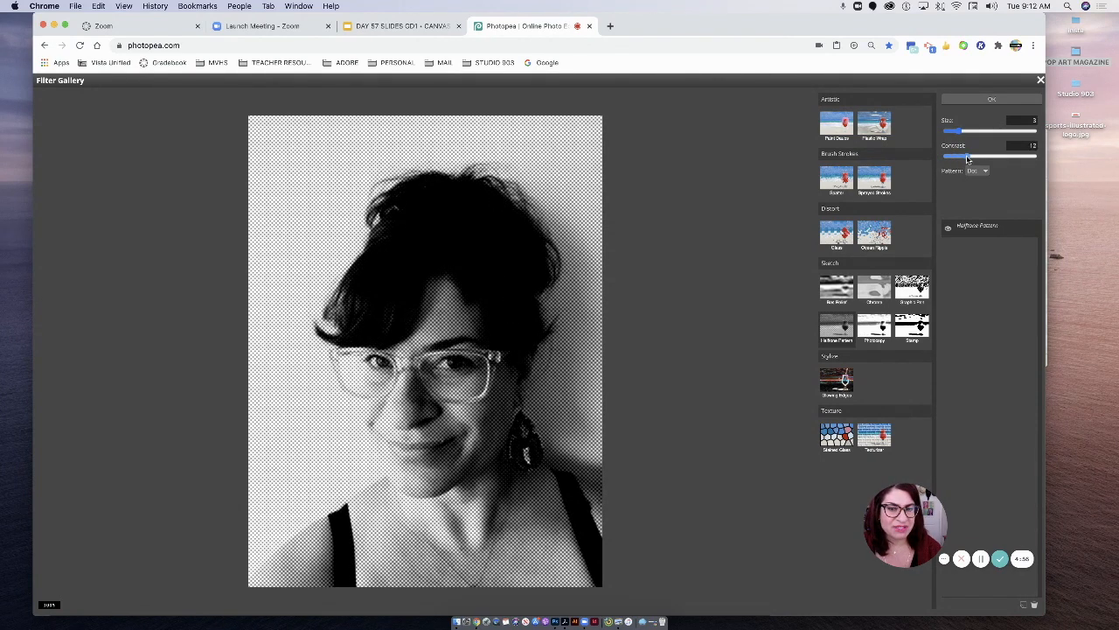
{"action": "left_click_drag", "start_coordinate": [965, 157], "coordinate": [959, 159]}
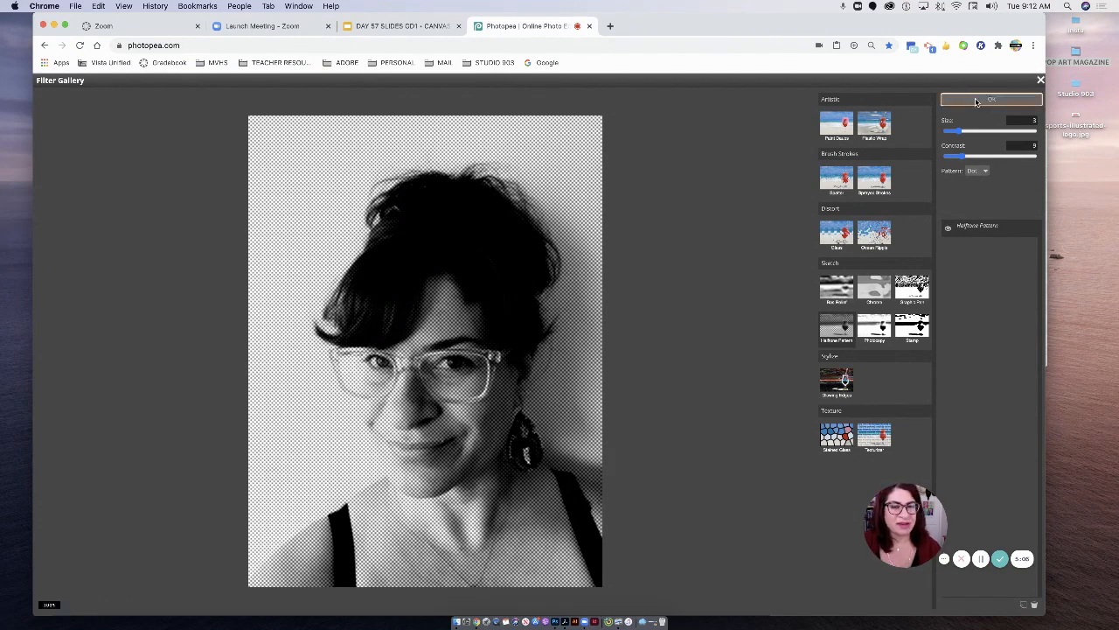
{"action": "left_click", "coordinate": [977, 102]}
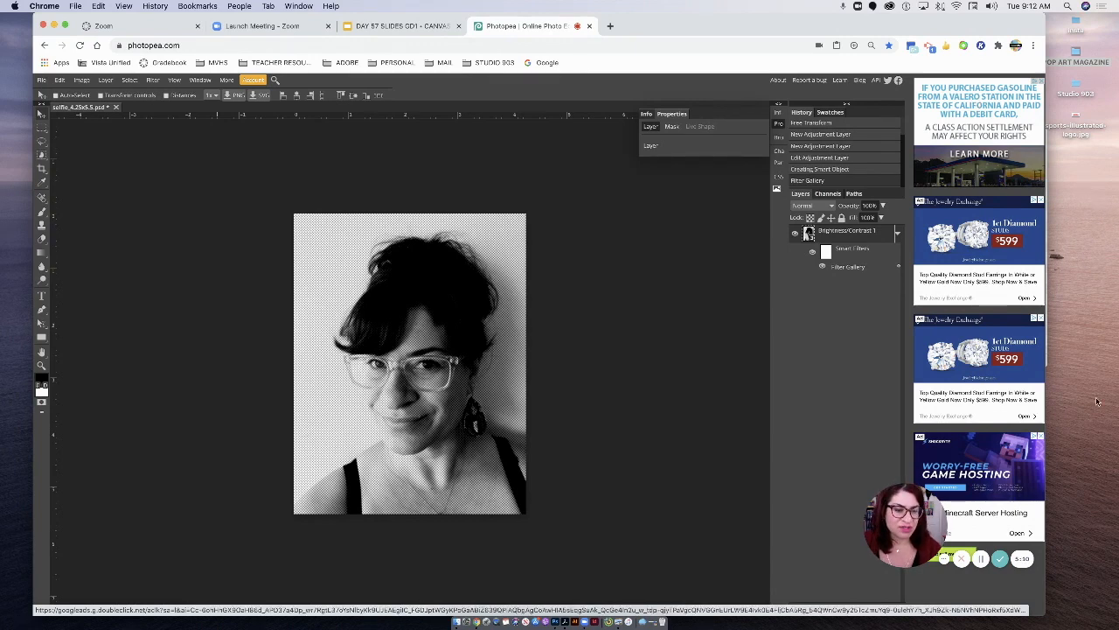
- Add a Levels adjustment layer above the halftone smart object, with input midtones at 0.73 and input white point at 195
{"action": "left_click", "coordinate": [854, 609]}
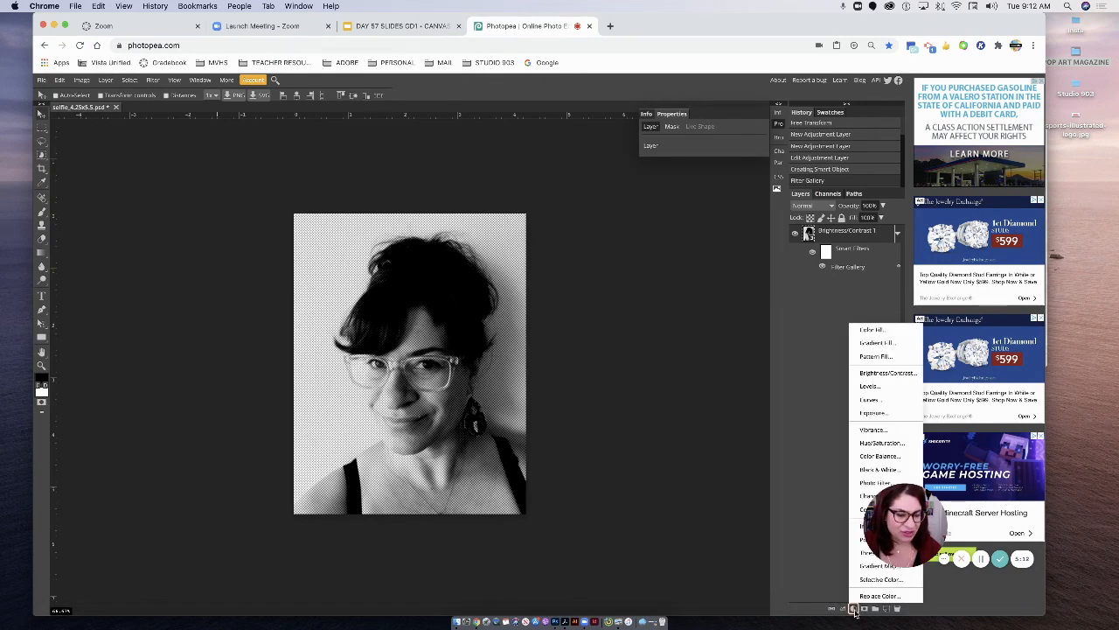
{"action": "left_click", "coordinate": [868, 385]}
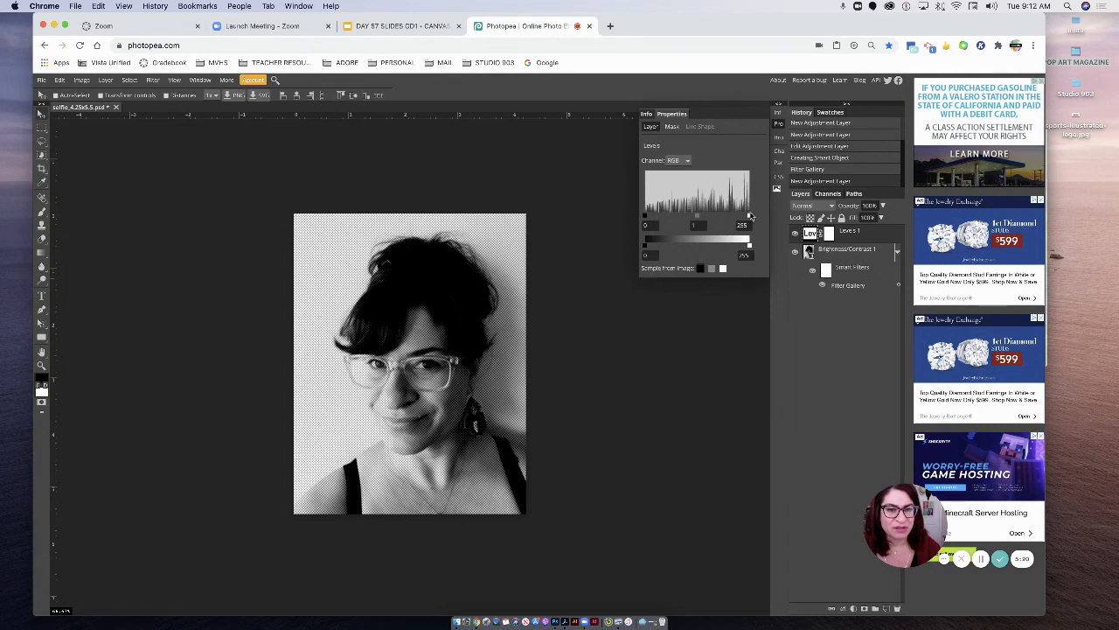
{"action": "left_click_drag", "start_coordinate": [749, 216], "coordinate": [742, 218]}
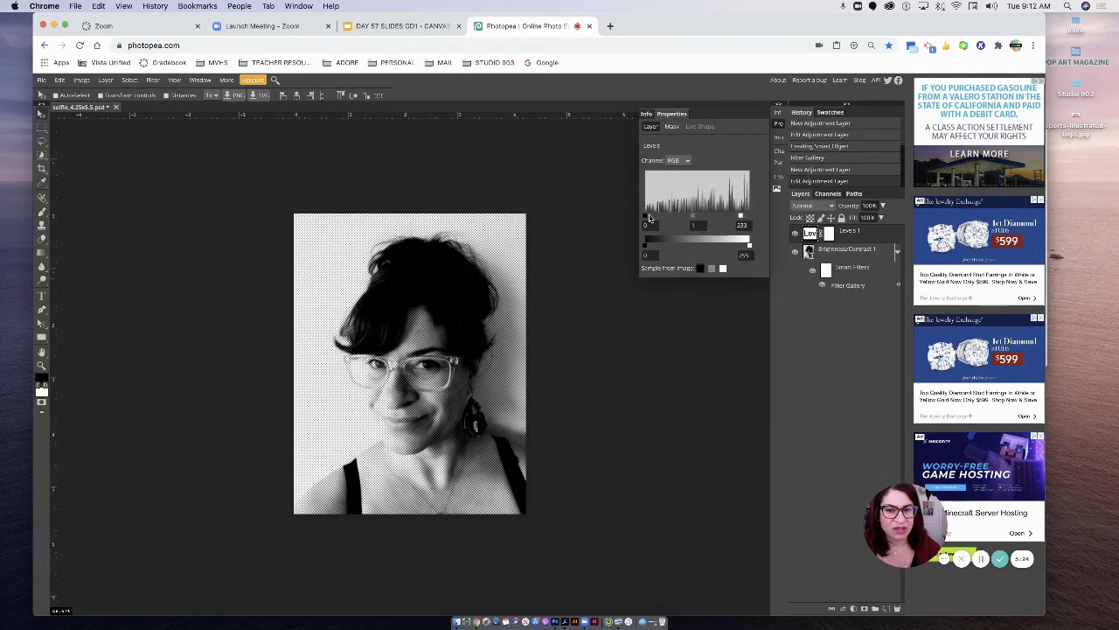
{"action": "left_click_drag", "start_coordinate": [692, 217], "coordinate": [637, 243]}
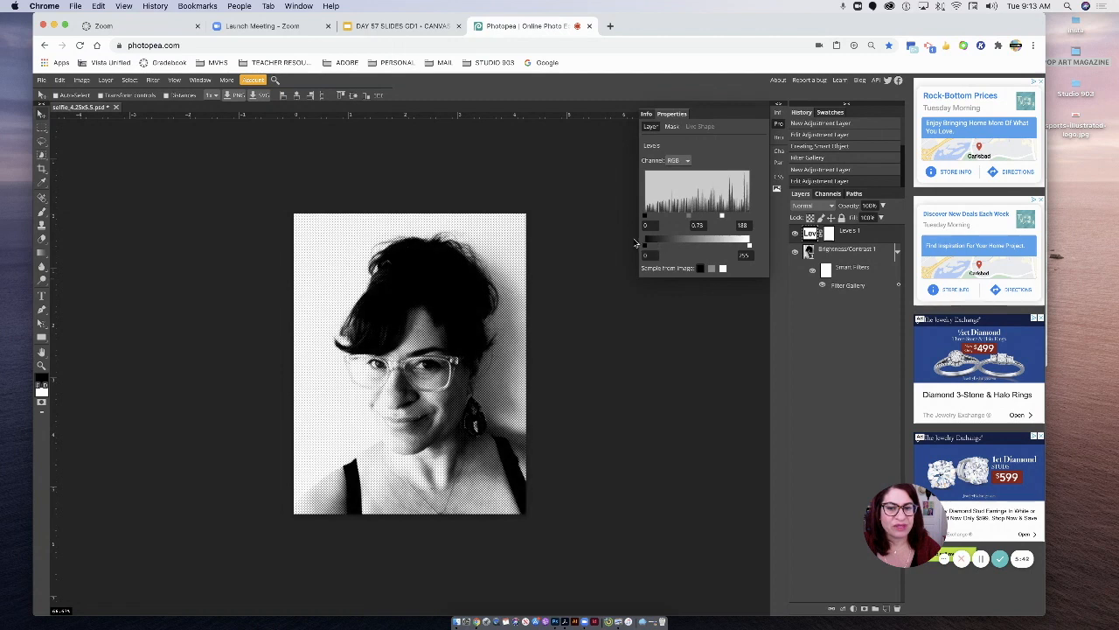
{"action": "left_click_drag", "start_coordinate": [747, 248], "coordinate": [724, 220]}
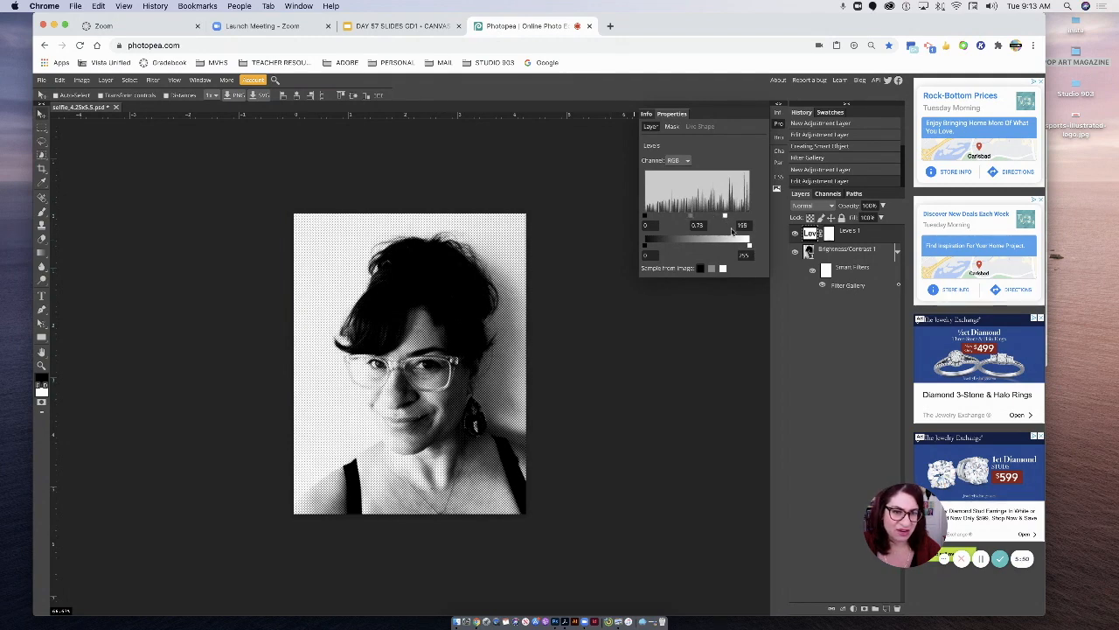
- Add a Brightness/Contrast adjustment layer above the Levels layer with brightness -14 and contrast -27
{"action": "left_click", "coordinate": [853, 607]}
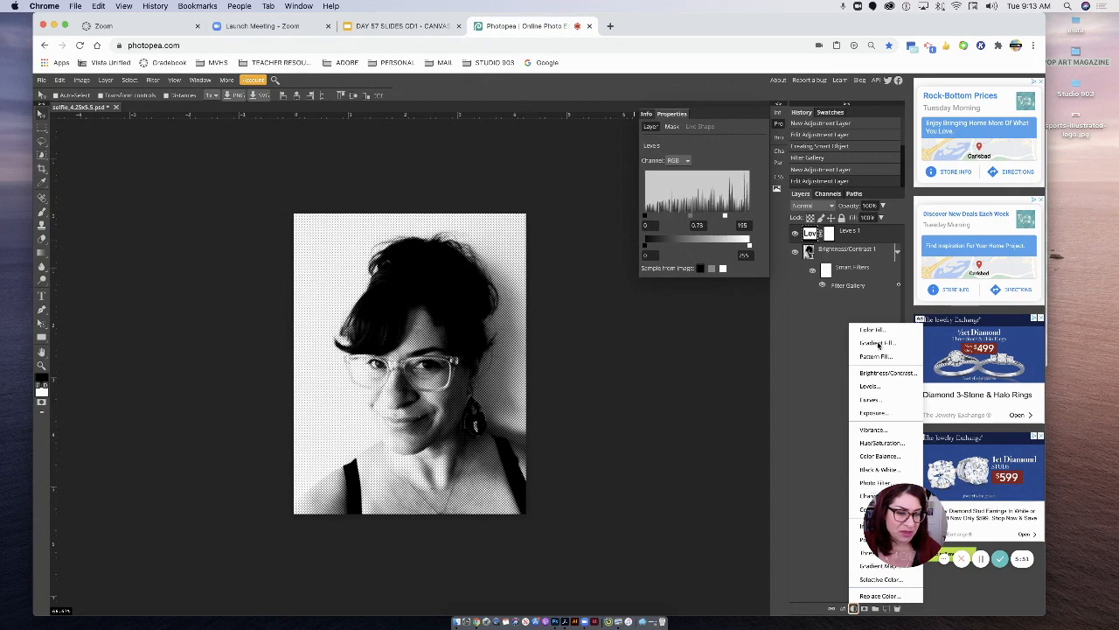
{"action": "left_click", "coordinate": [879, 374]}
{"action": "left_click_drag", "start_coordinate": [703, 172], "coordinate": [689, 203]}
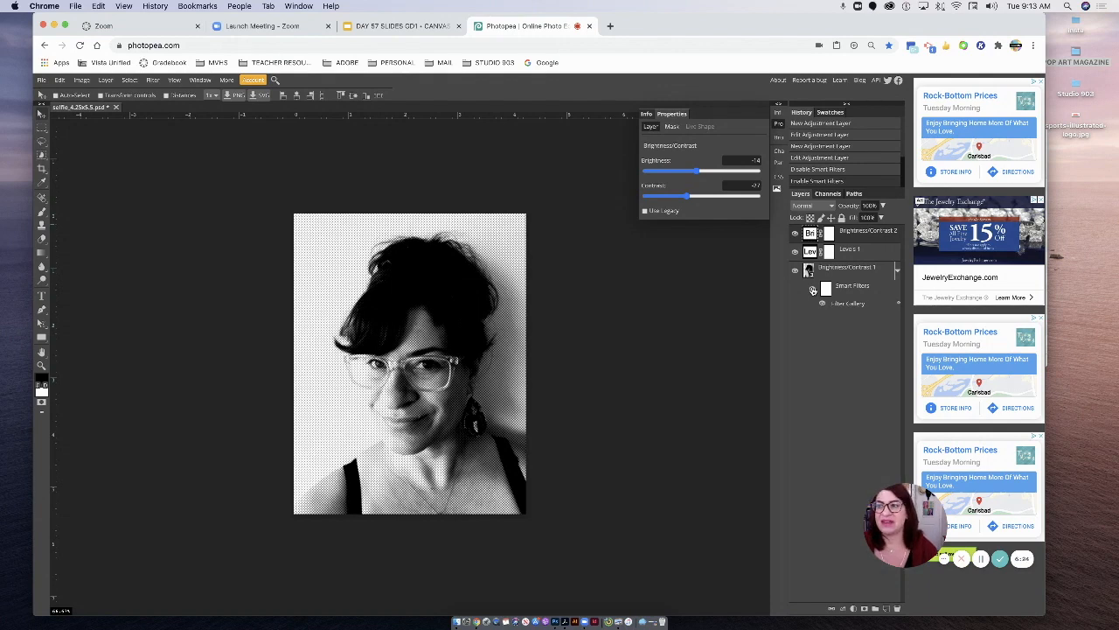
- Save the document as a PSD, and export it as a JPG with dimensions in inches and quality at 100%
{"action": "left_click", "coordinate": [41, 79]}
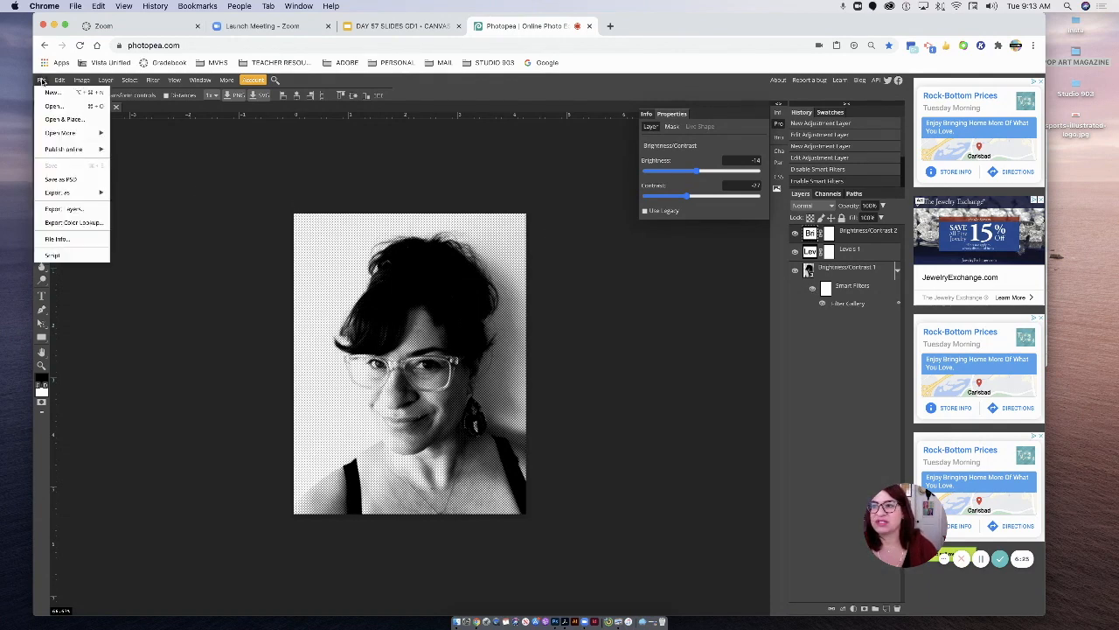
{"action": "left_click", "coordinate": [52, 179]}
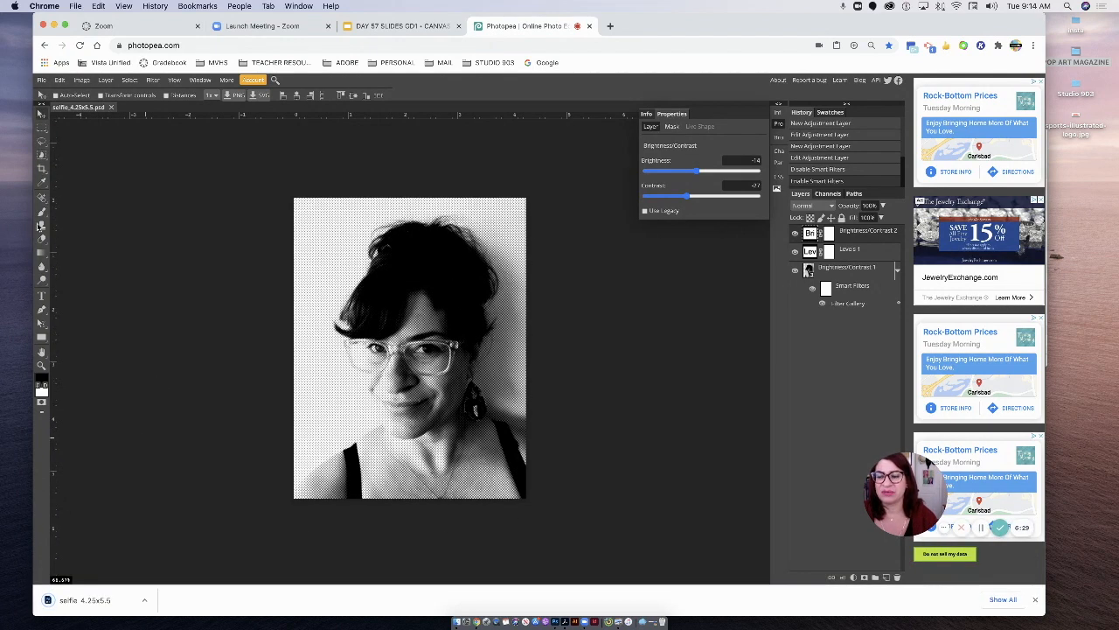
{"action": "left_click", "coordinate": [42, 79]}
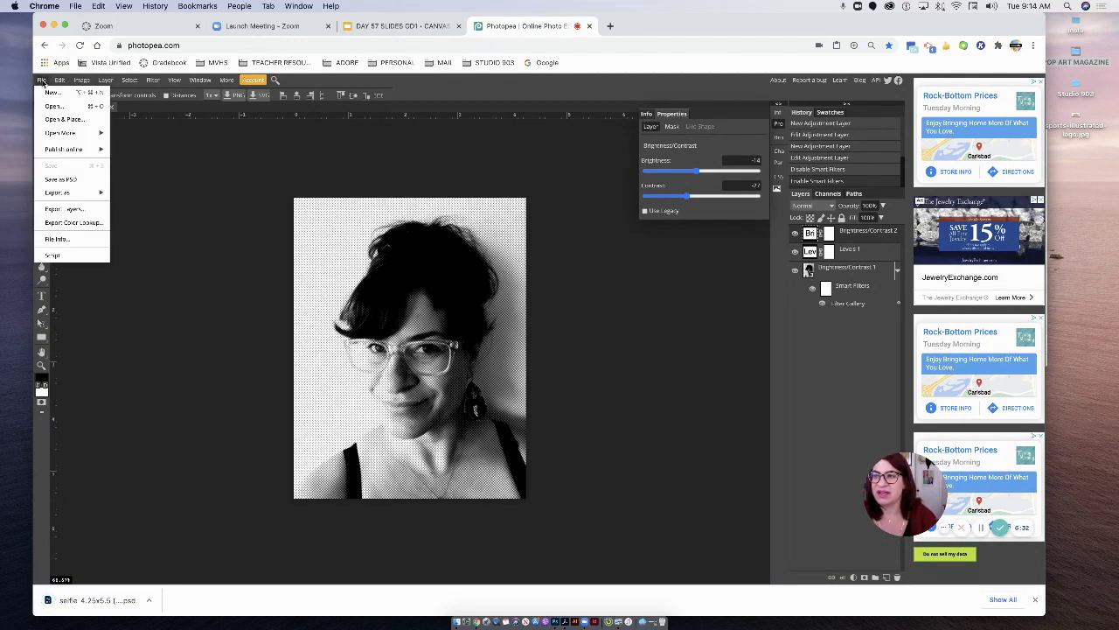
{"action": "mouse_move", "coordinate": [88, 192]}
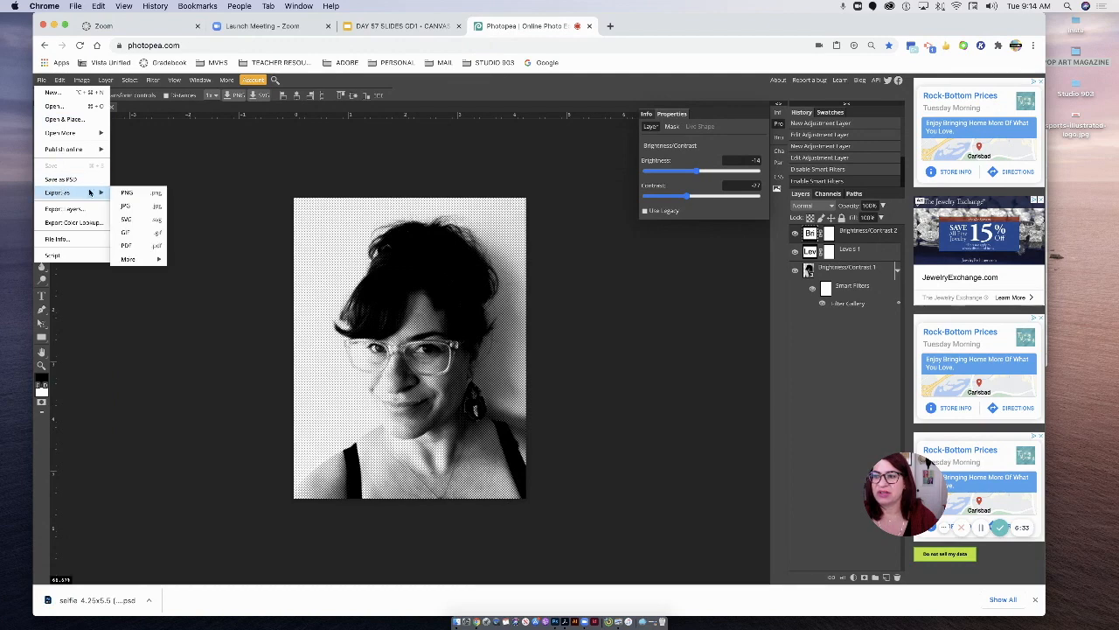
{"action": "left_click", "coordinate": [142, 211]}
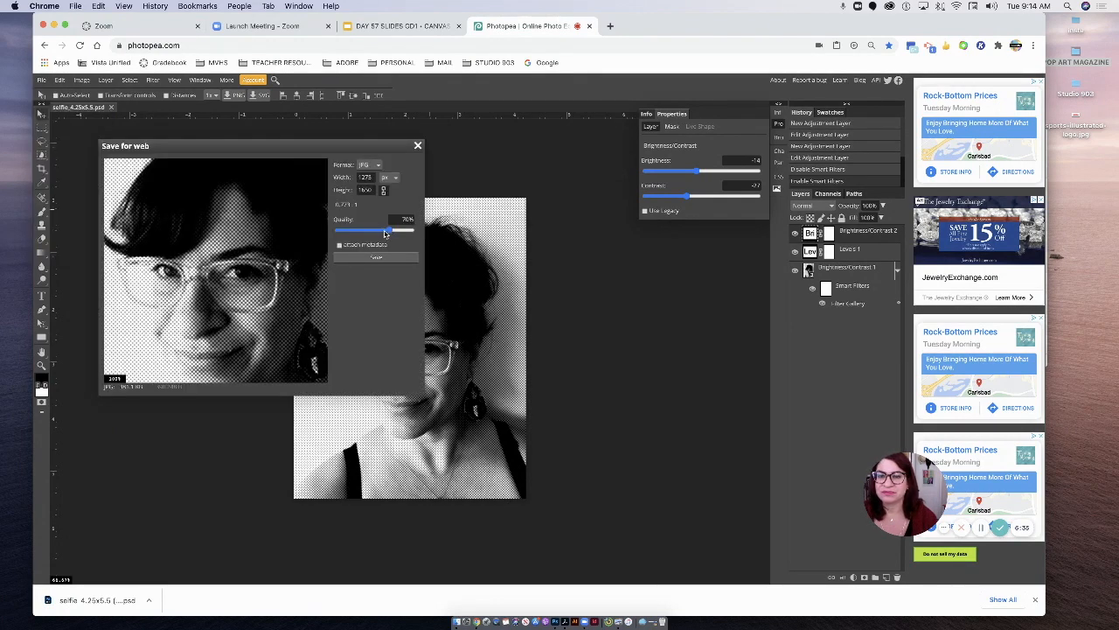
{"action": "left_click", "coordinate": [392, 178]}
{"action": "left_click", "coordinate": [390, 201]}
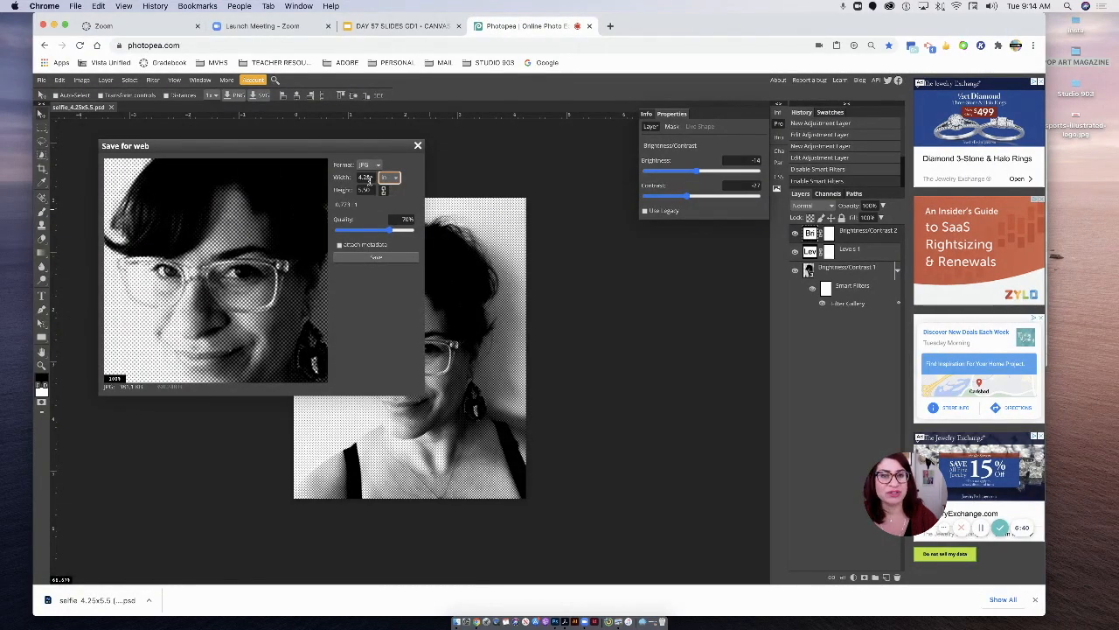
{"action": "left_click_drag", "start_coordinate": [393, 230], "coordinate": [420, 231]}
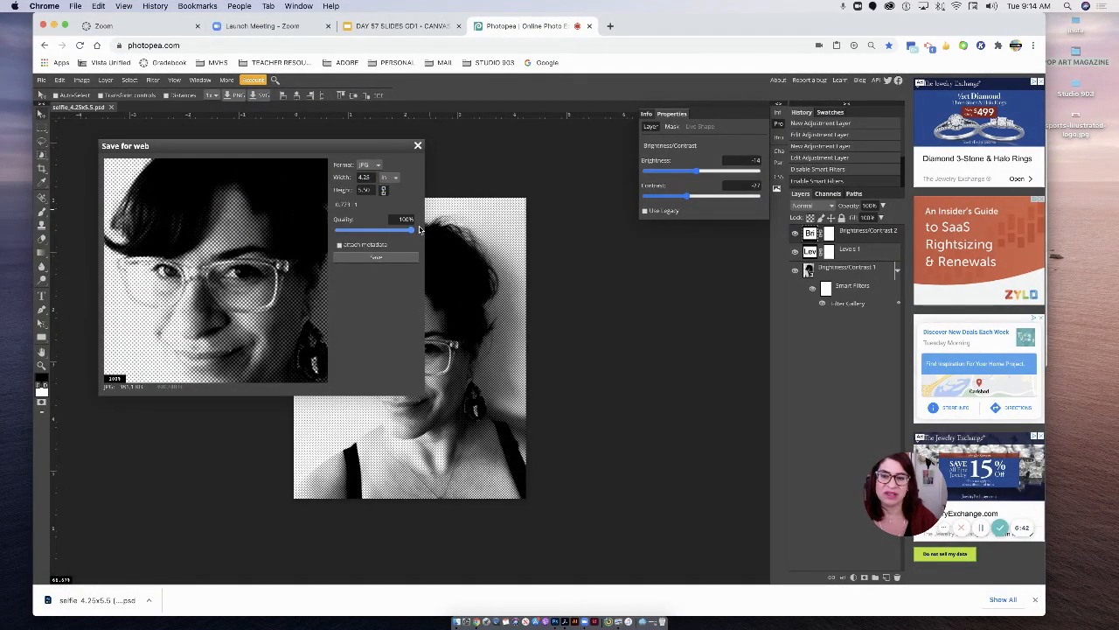
{"action": "left_click", "coordinate": [381, 259]}
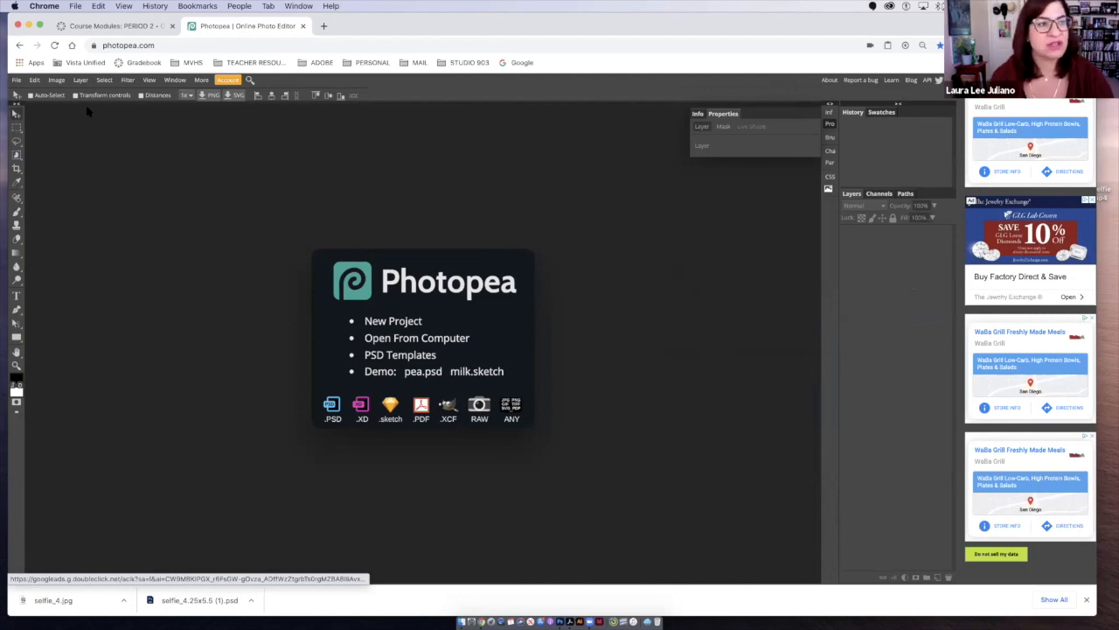
- Start a new project and name it p2_sample_popart
{"action": "left_click", "coordinate": [15, 80]}
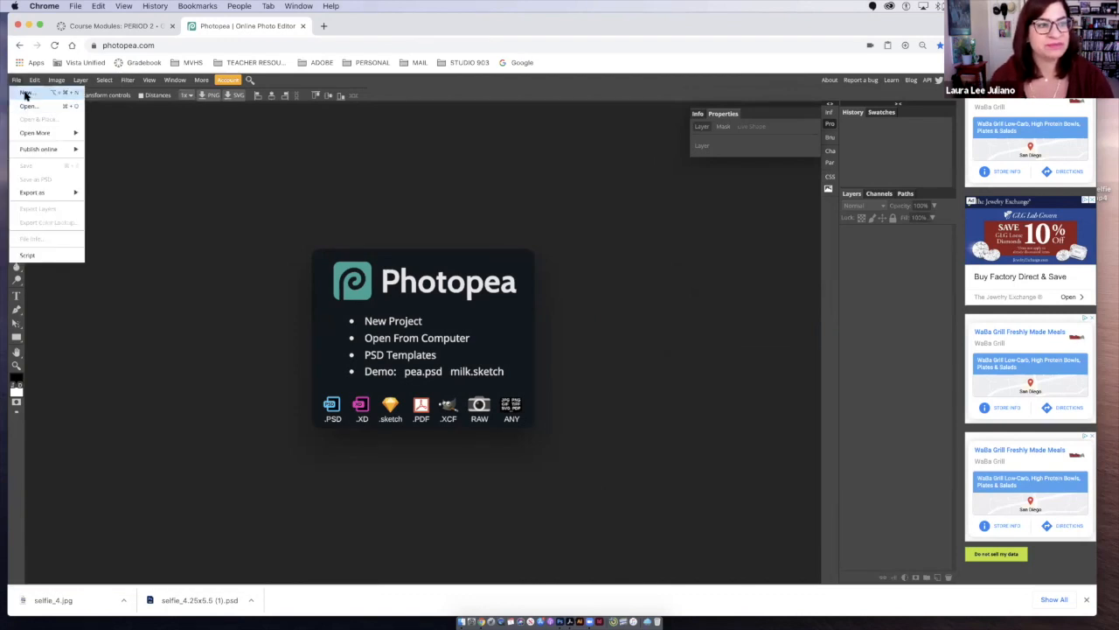
{"action": "left_click", "coordinate": [25, 94]}
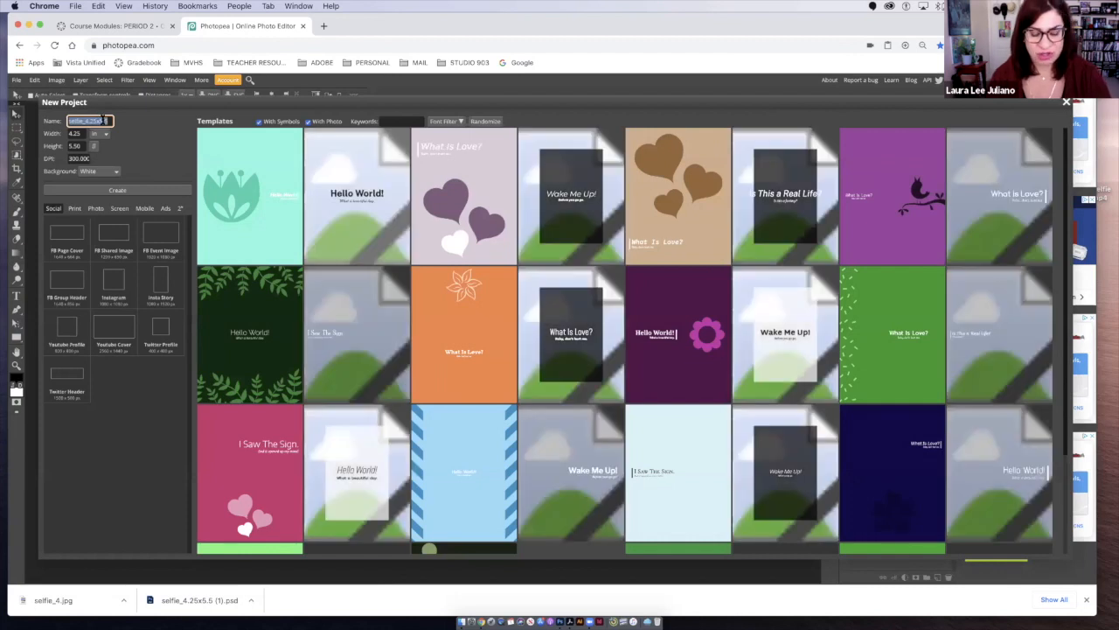
{"action": "type", "text": "d"}
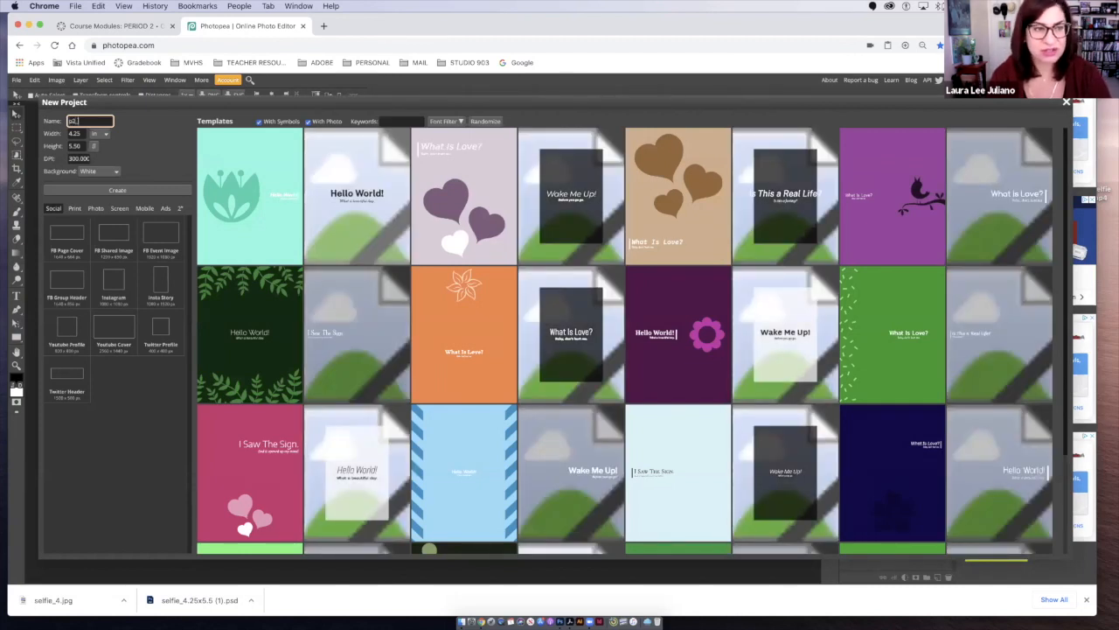
{"action": "type", "text": "2_sample"}
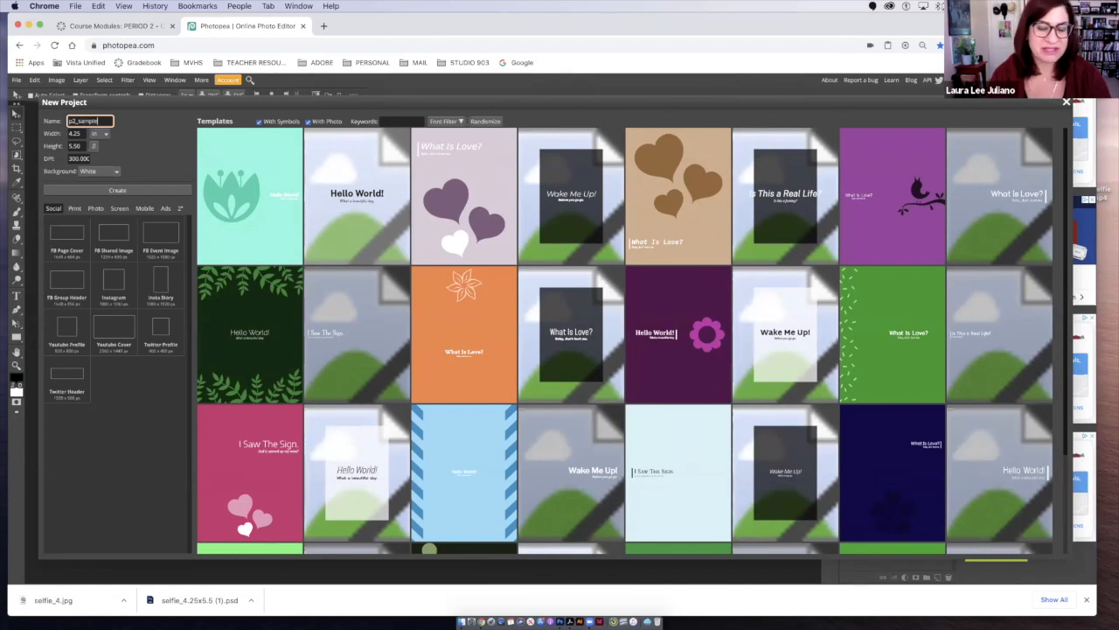
{"action": "type", "text": "_popart"}
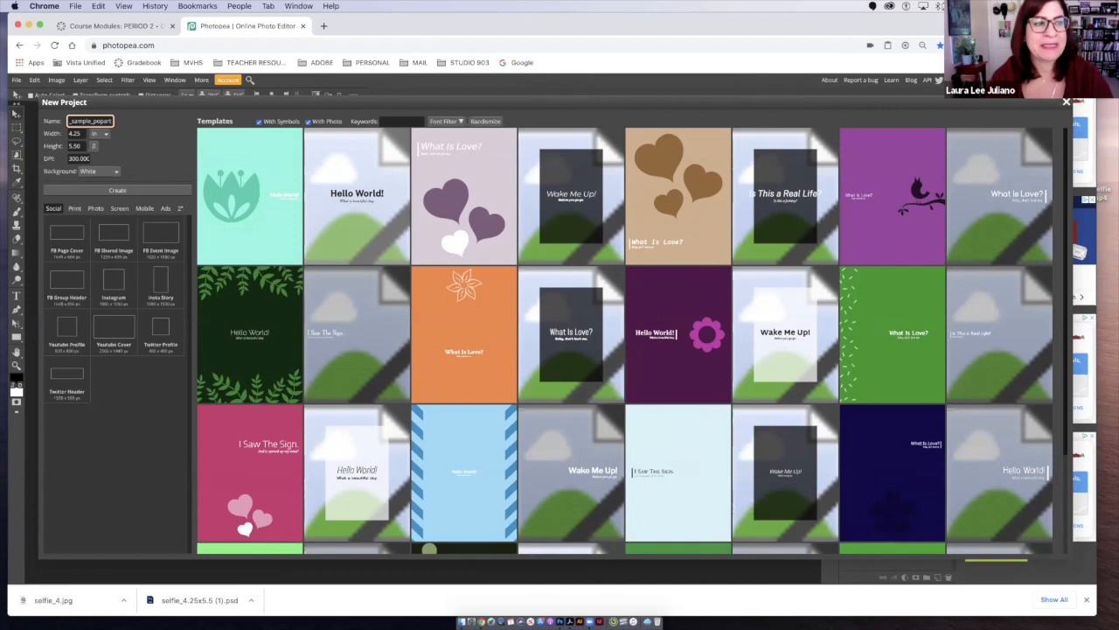
- Set the new project to 8.5 x 11 inches at 300 DPI and create the document
{"action": "key", "text": "Tab"}
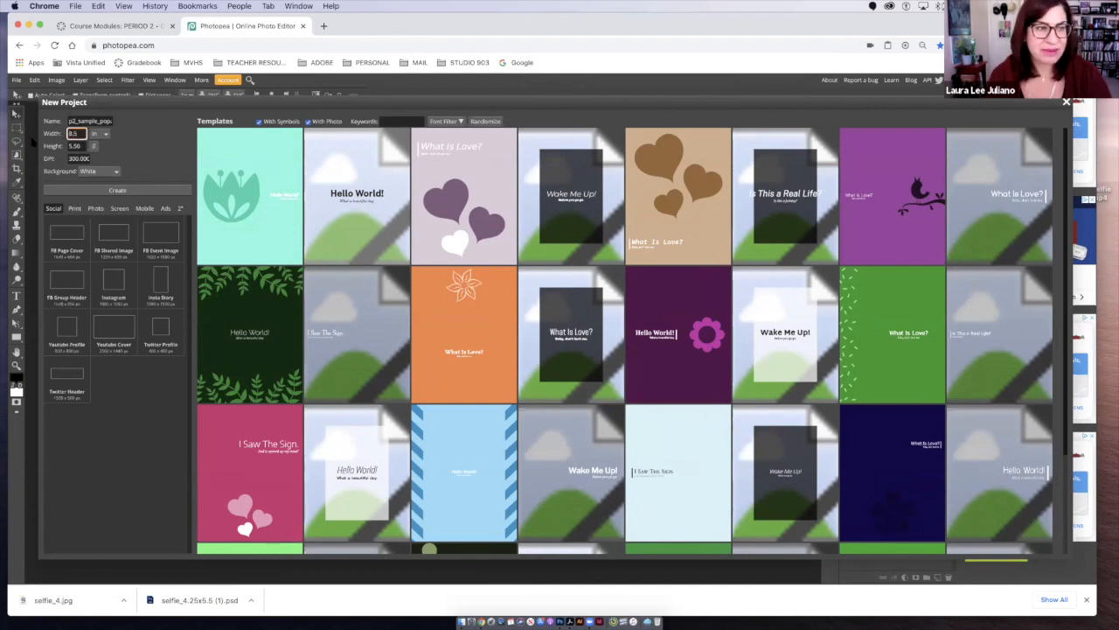
{"action": "key", "text": "Tab"}
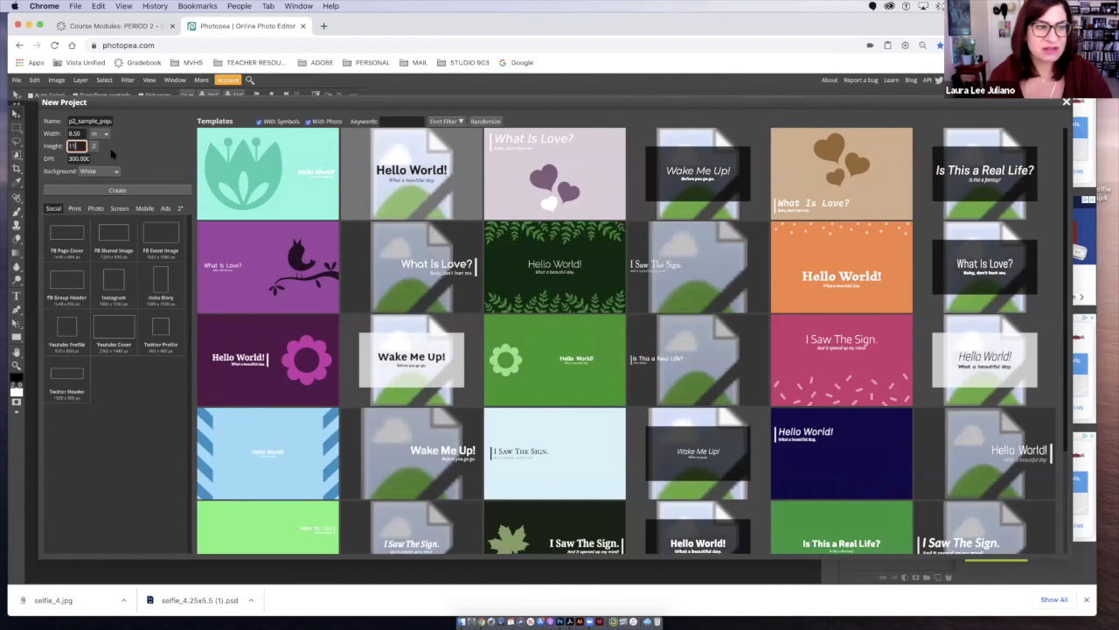
{"action": "left_click", "coordinate": [105, 134]}
{"action": "left_click", "coordinate": [107, 137]}
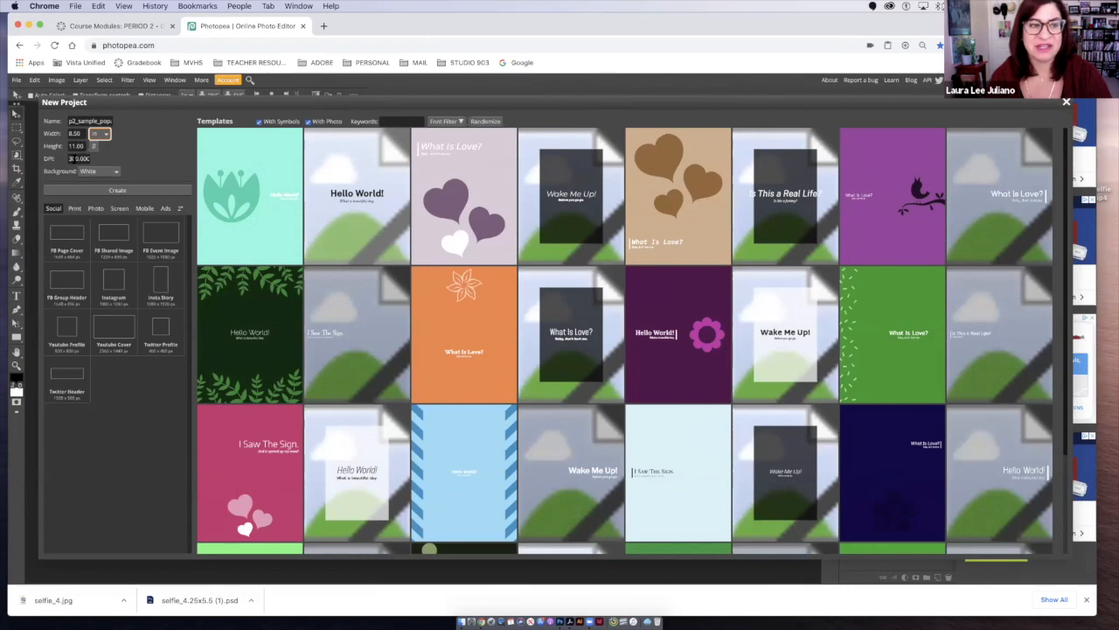
{"action": "left_click_drag", "start_coordinate": [70, 157], "coordinate": [87, 158]}
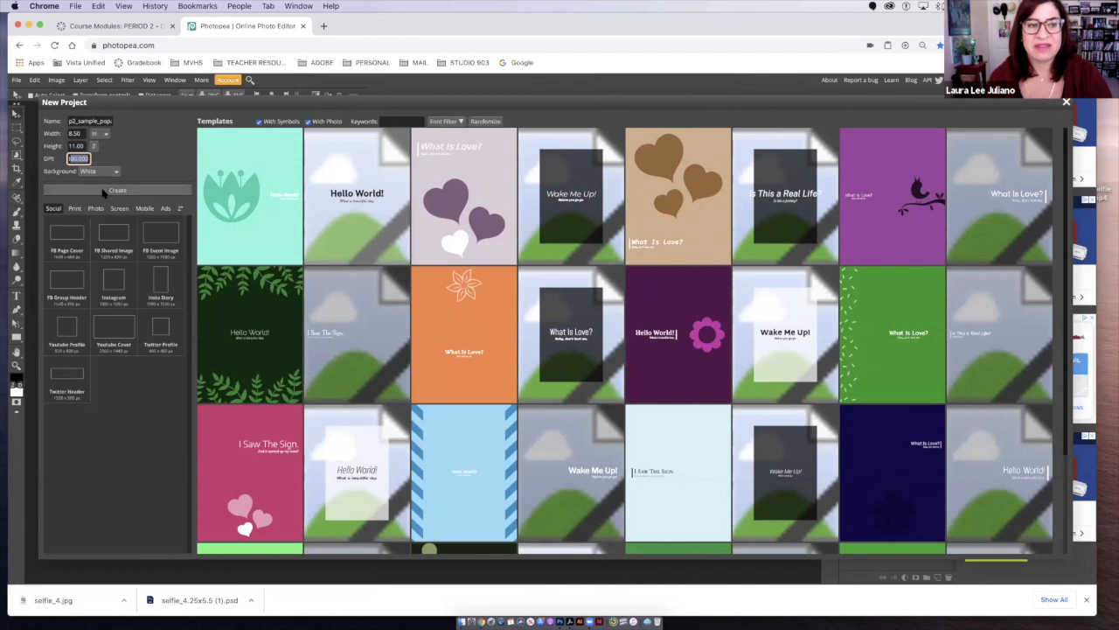
{"action": "left_click", "coordinate": [103, 190]}
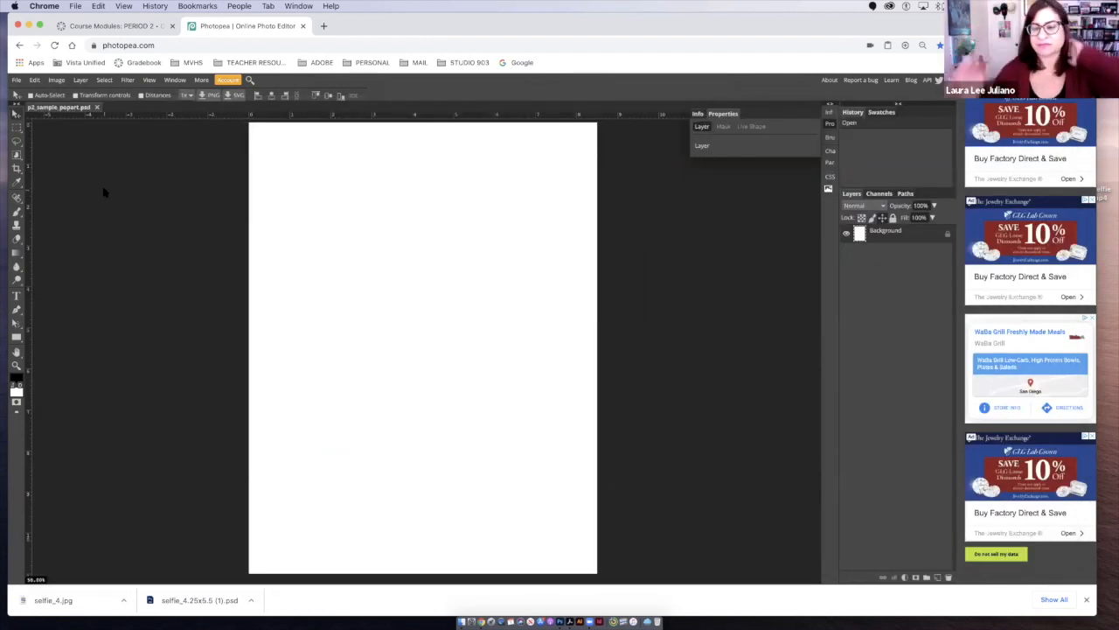
{"action": "left_click", "coordinate": [1086, 600]}
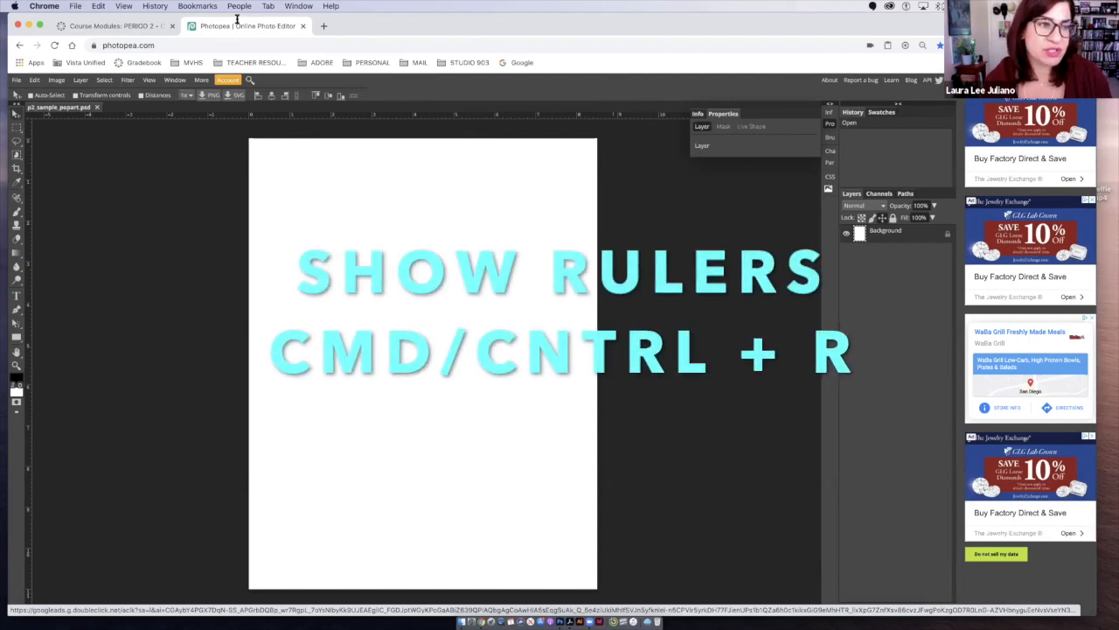
- Add a horizontal guide across the middle of the page and a vertical guide at 4.25 in to form four quadrants
{"action": "left_click", "coordinate": [149, 79]}
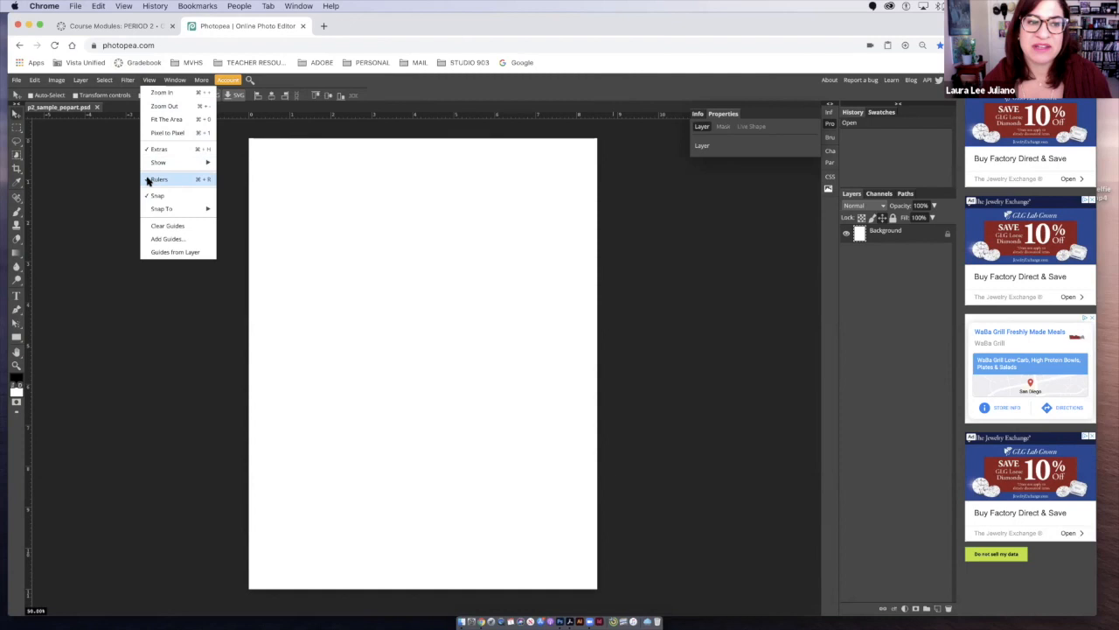
{"action": "left_click", "coordinate": [244, 158]}
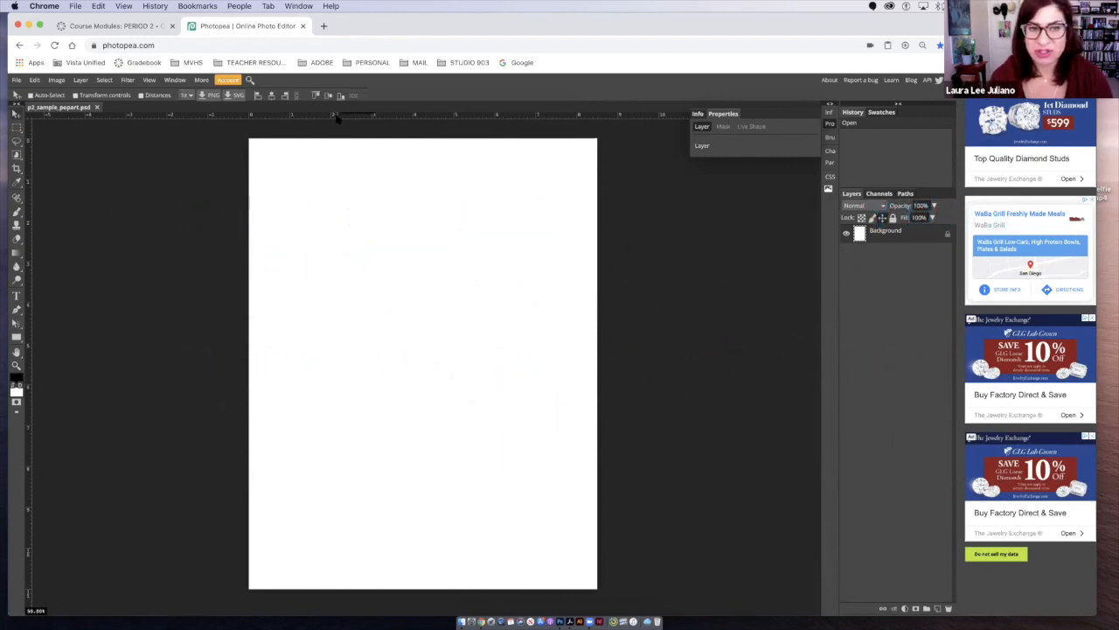
{"action": "left_click_drag", "start_coordinate": [341, 121], "coordinate": [350, 363]}
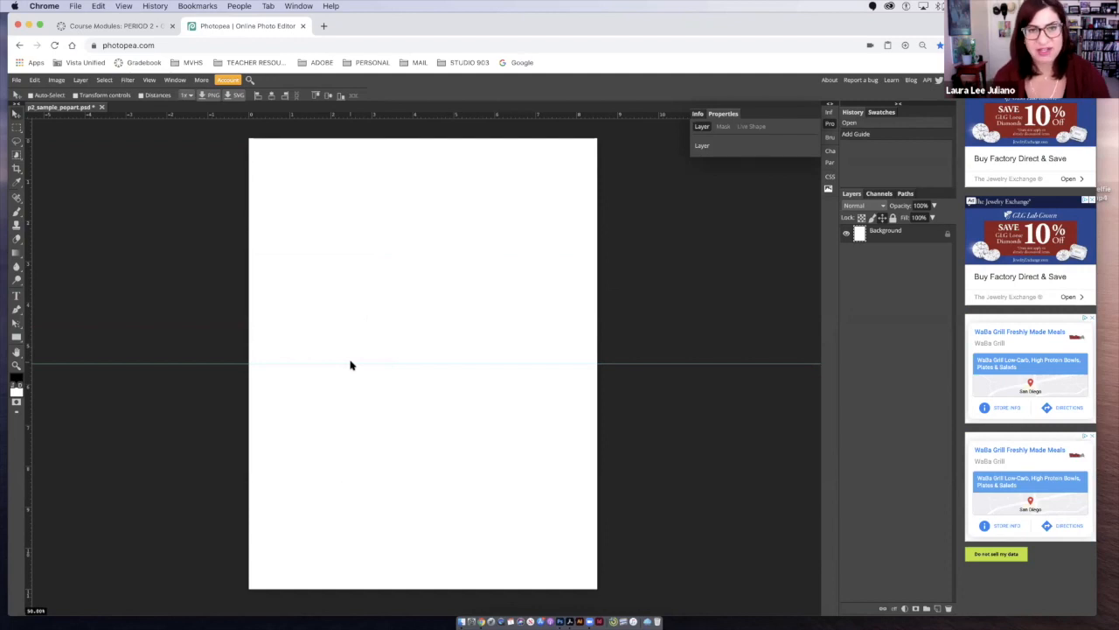
{"action": "left_click_drag", "start_coordinate": [31, 295], "coordinate": [422, 325]}
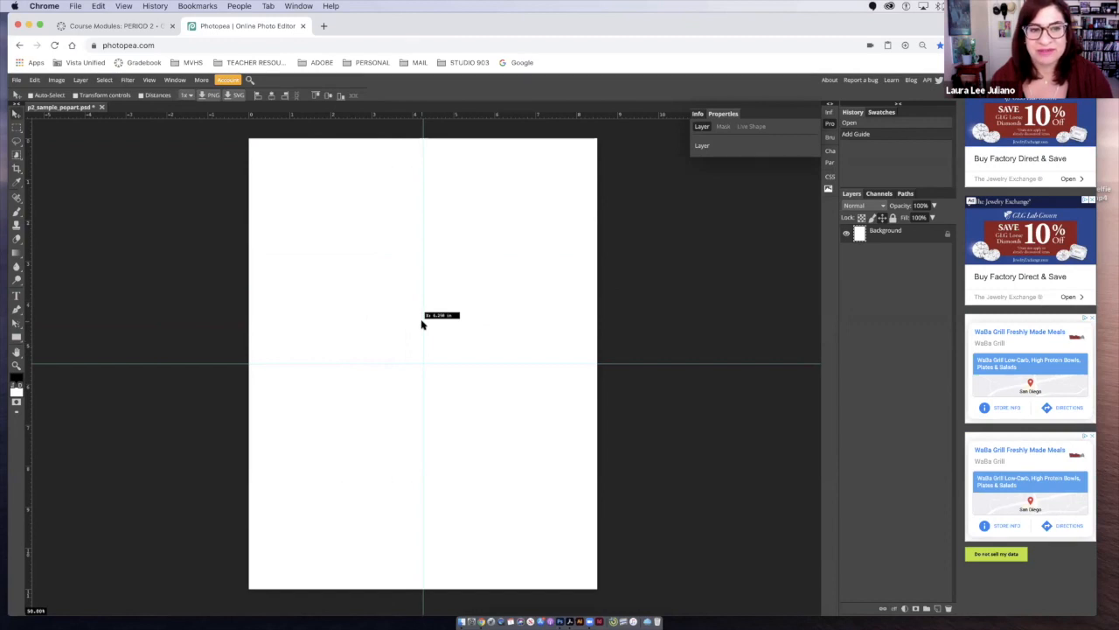
{"action": "left_click_drag", "start_coordinate": [421, 321], "coordinate": [422, 322]}
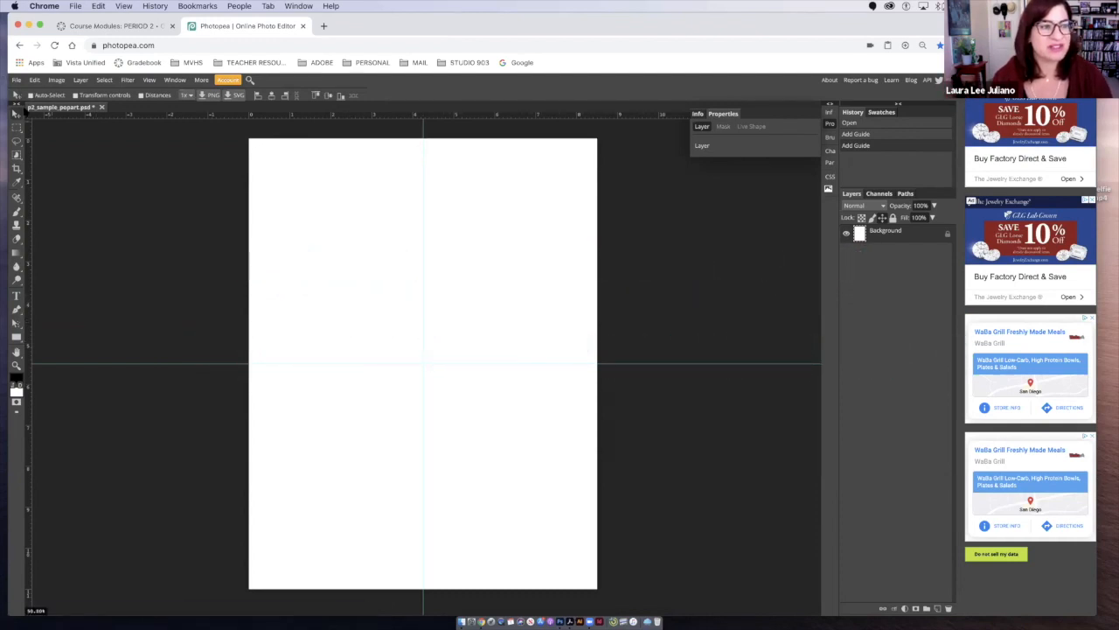
- Save the p2_sample_popart document as a PSD
{"action": "left_click", "coordinate": [17, 80]}
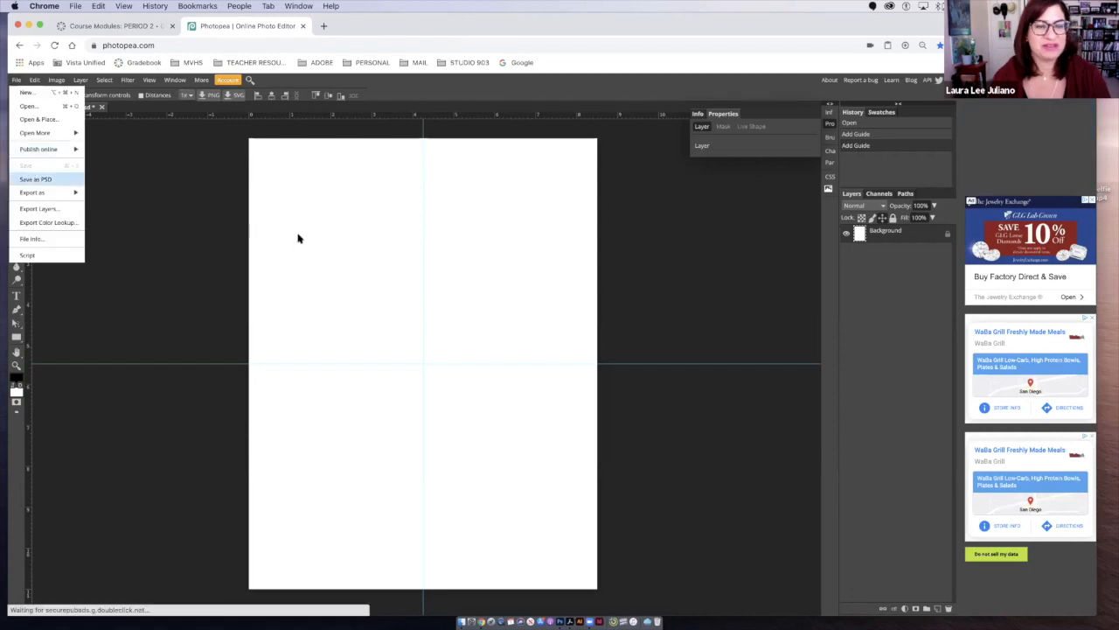
{"action": "key", "text": "super+s"}
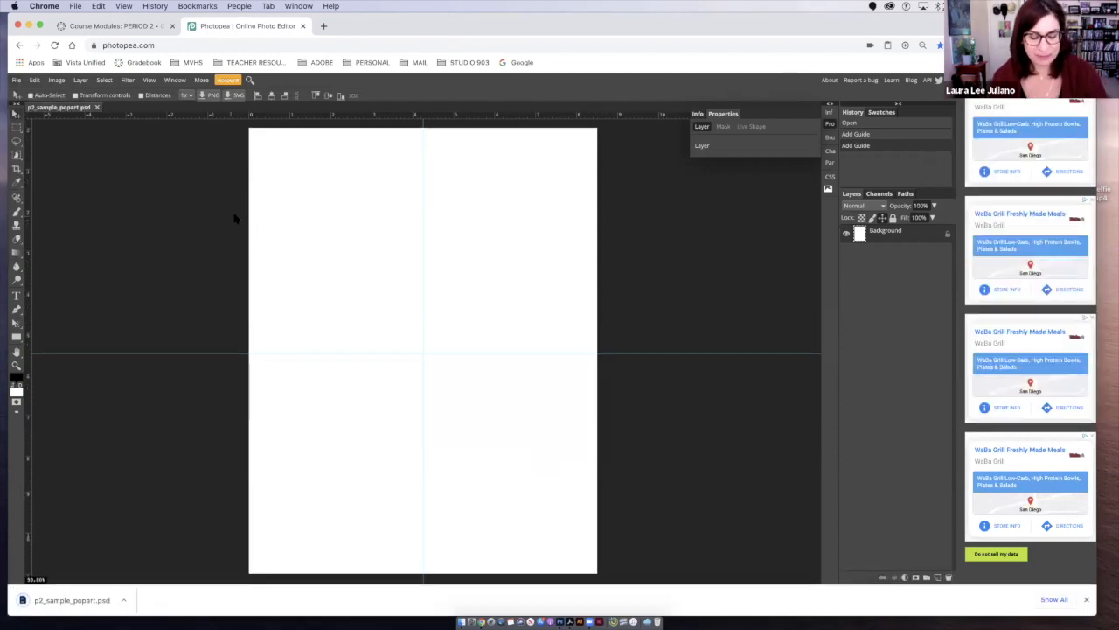
{"action": "key", "text": "super+s"}
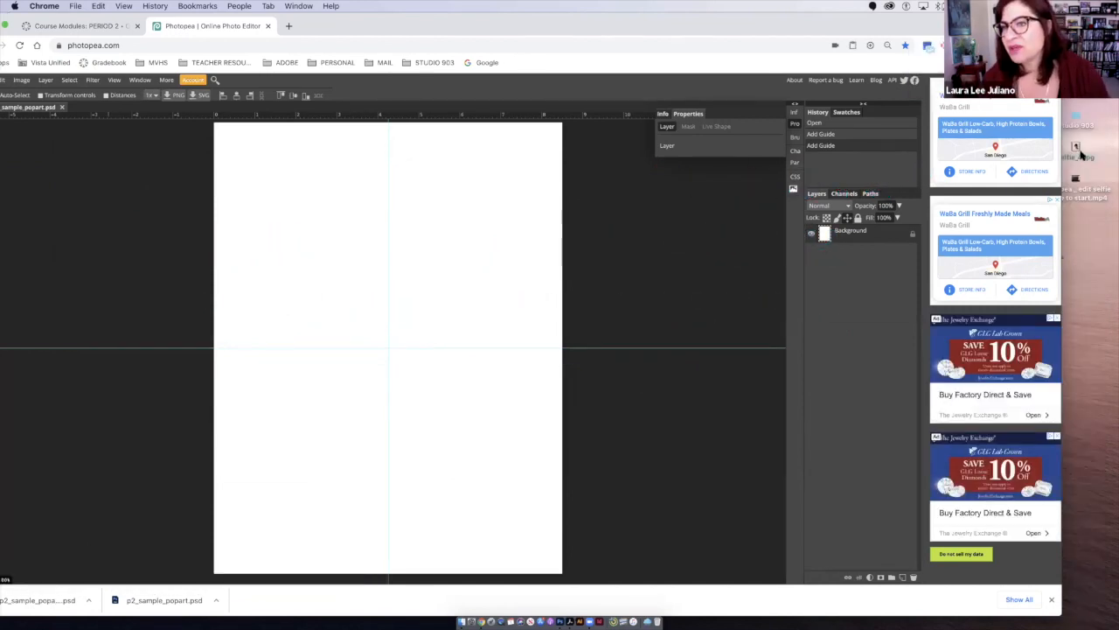
- Place the halftone selfie_4 JPG from the desktop as a smart object in the page's top-left quadrant and commit the placement
{"action": "left_click_drag", "start_coordinate": [1072, 159], "coordinate": [283, 255]}
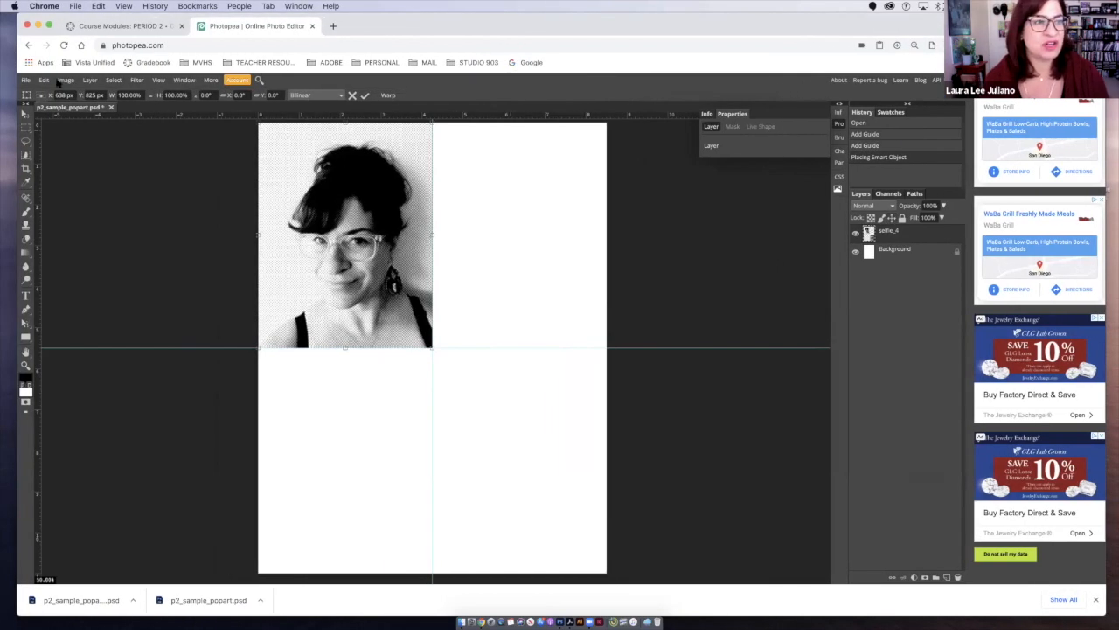
{"action": "left_click", "coordinate": [26, 79]}
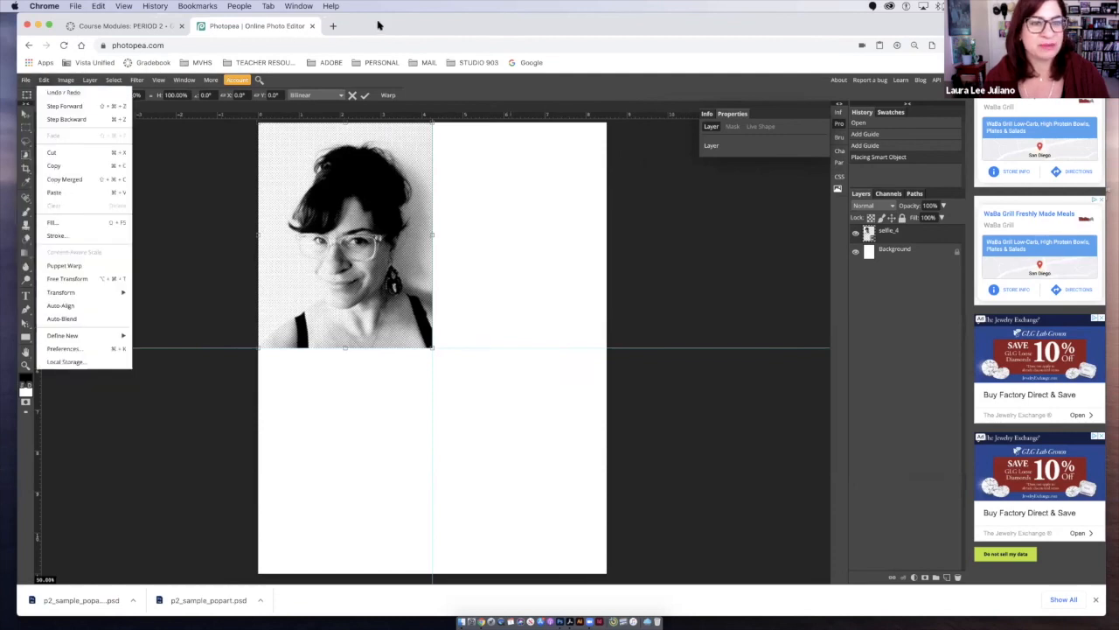
{"action": "left_click", "coordinate": [203, 183]}
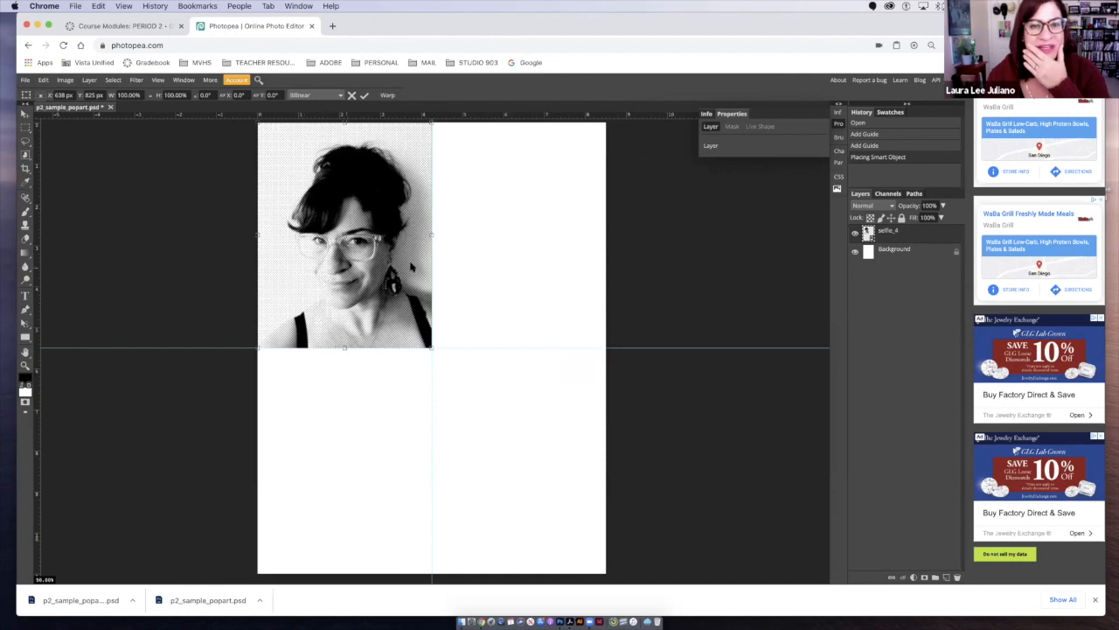
{"action": "left_click_drag", "start_coordinate": [411, 266], "coordinate": [354, 293]}
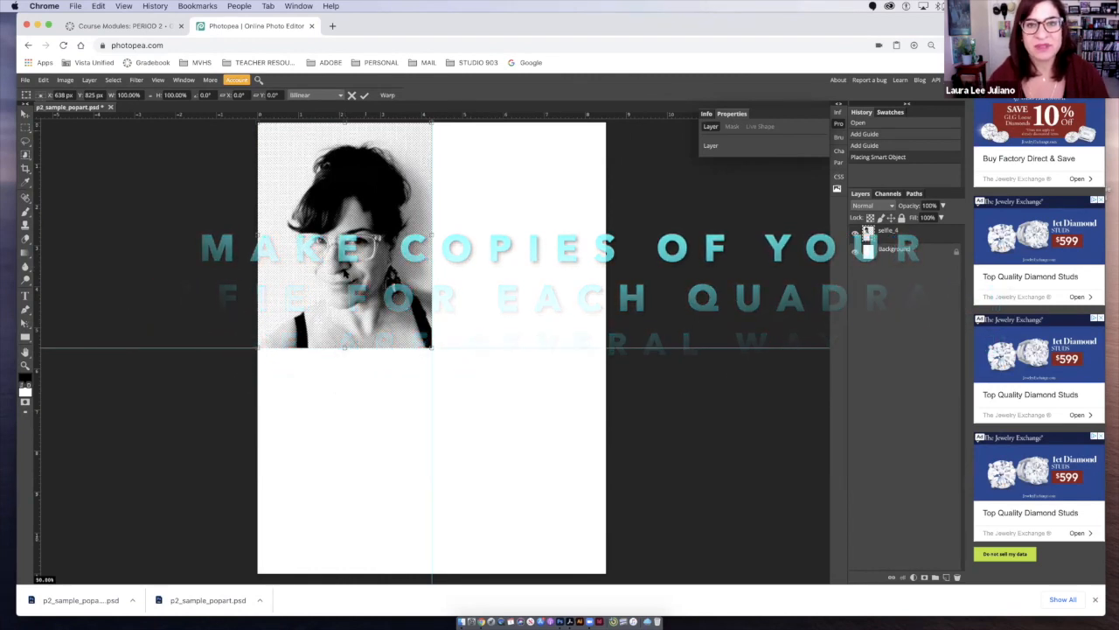
{"action": "left_click", "coordinate": [365, 95]}
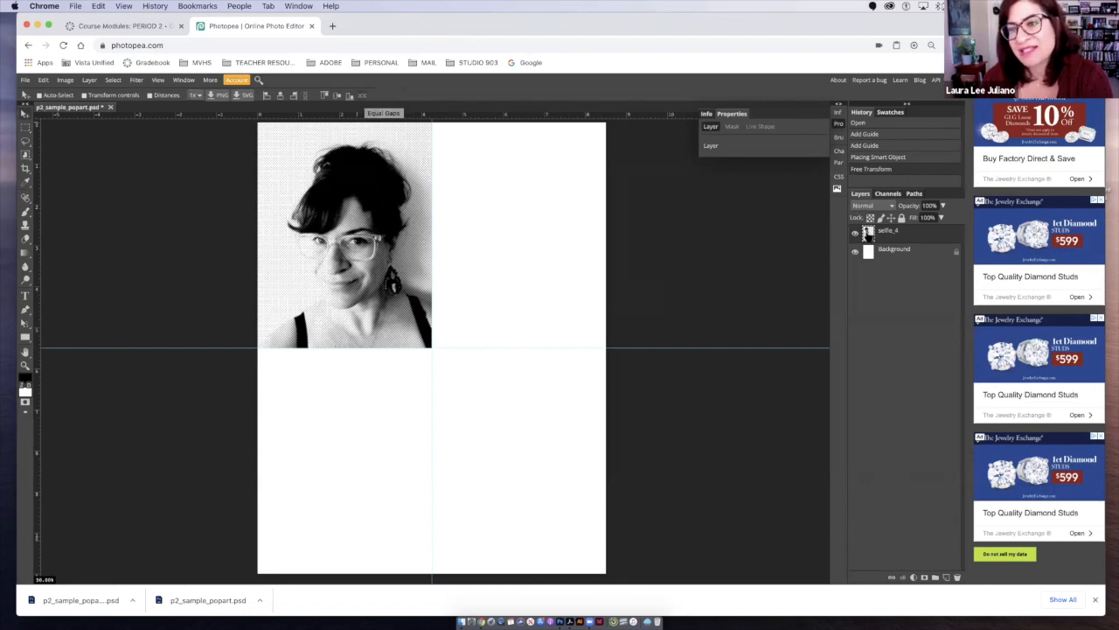
- Duplicate the selfie_4 layer three times and align the copies to the guides so each quadrant holds one portrait
{"action": "left_click_drag", "start_coordinate": [867, 233], "coordinate": [951, 581]}
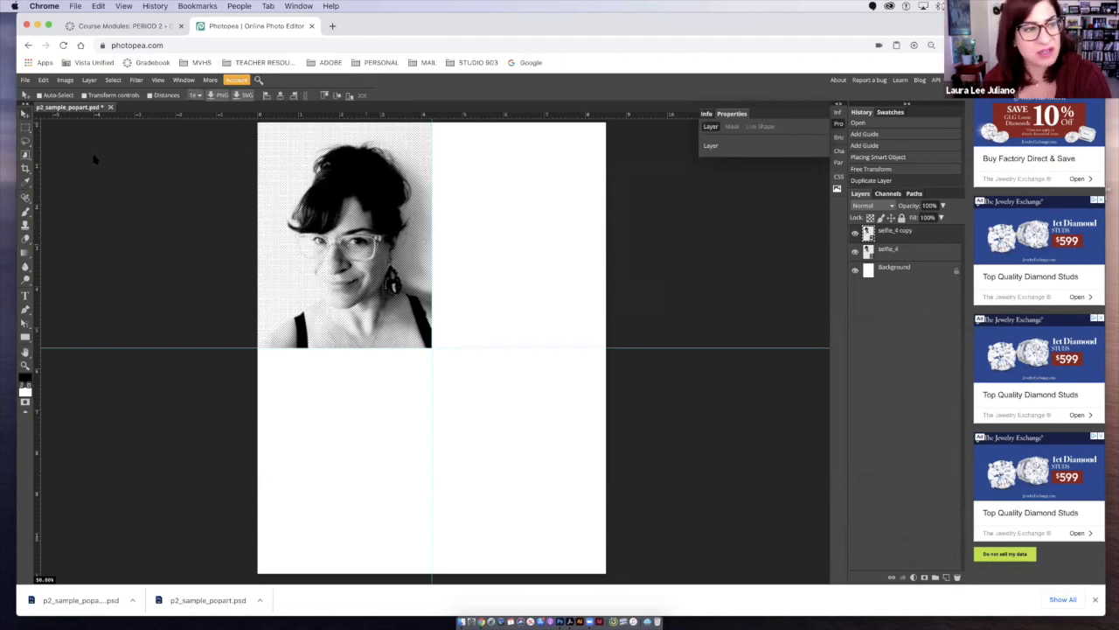
{"action": "left_click_drag", "start_coordinate": [356, 247], "coordinate": [528, 245]}
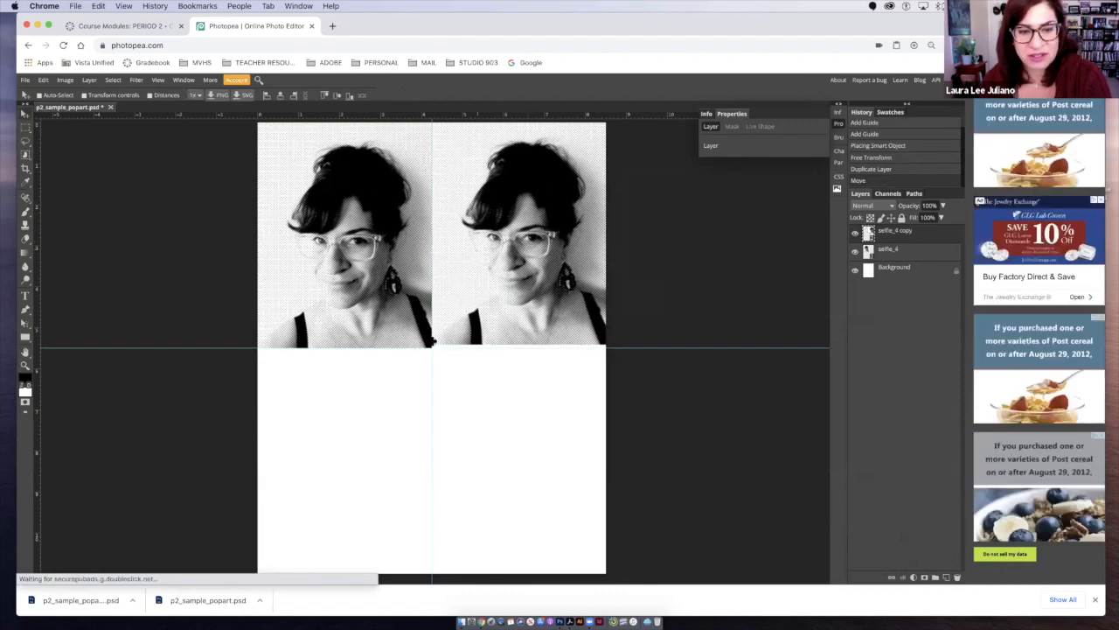
{"action": "left_click_drag", "start_coordinate": [455, 340], "coordinate": [477, 334]}
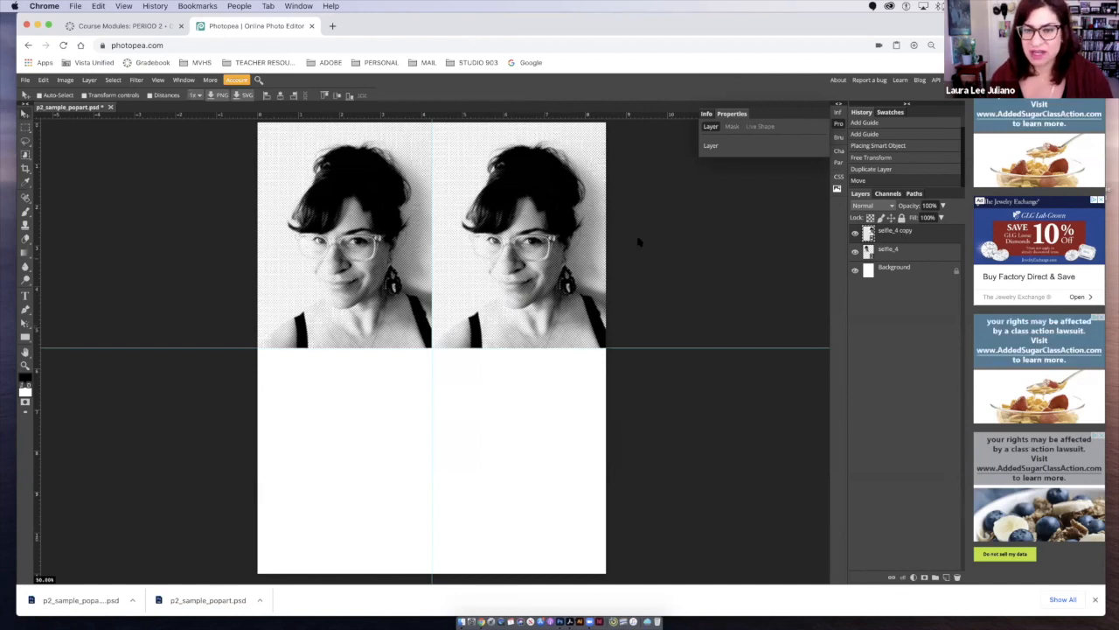
{"action": "left_click_drag", "start_coordinate": [532, 272], "coordinate": [371, 467]}
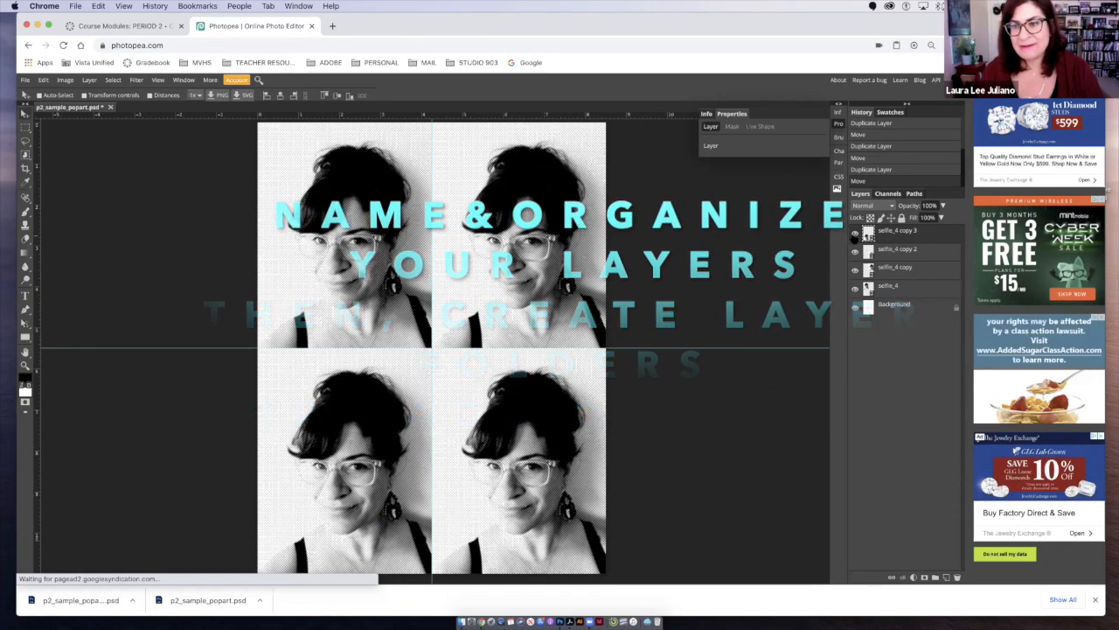
- Rename the selfie_4 copy 3 layer "bottom left" and the selfie_4 copy 2 layer "bottom right", checking each layer's quadrant by toggling its visibility
{"action": "left_click", "coordinate": [855, 233]}
{"action": "left_click", "coordinate": [855, 233]}
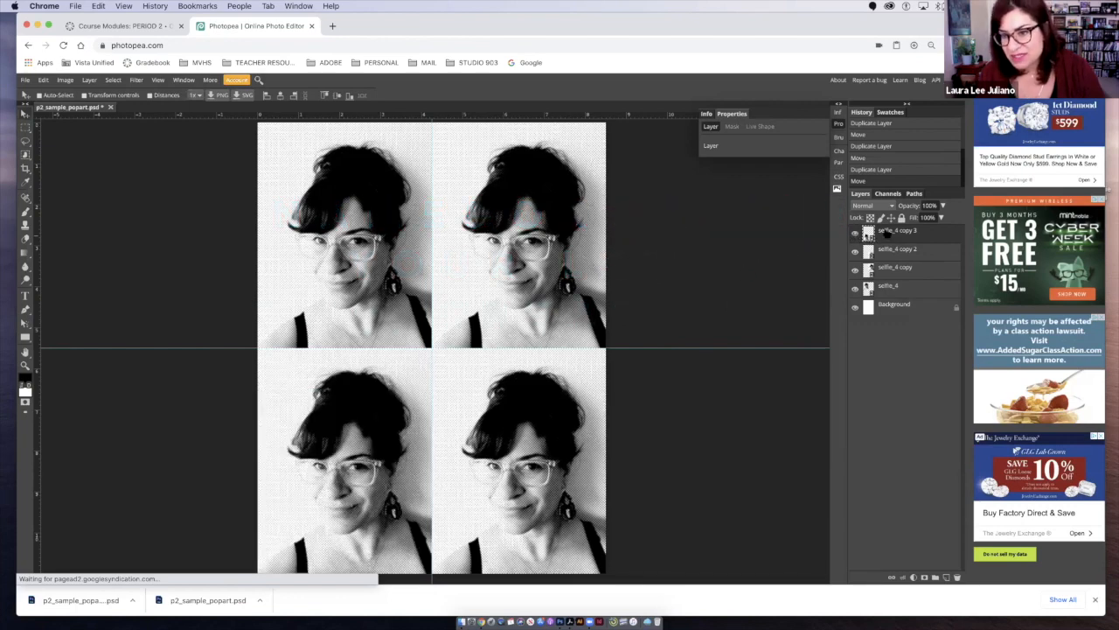
{"action": "left_click", "coordinate": [855, 234]}
{"action": "left_click", "coordinate": [855, 235]}
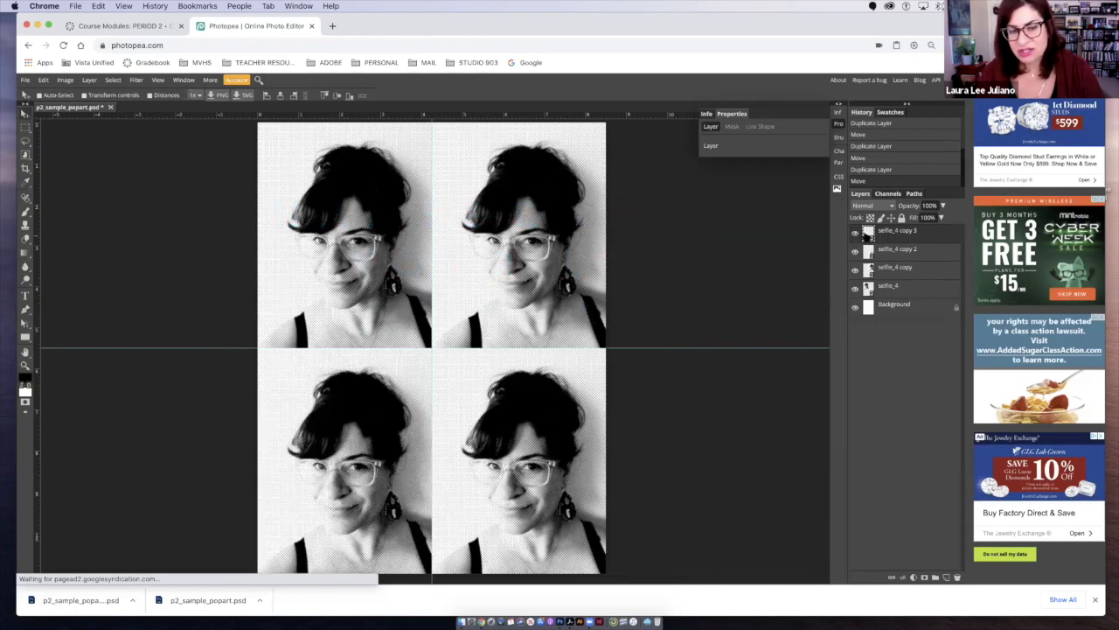
{"action": "double_click", "coordinate": [905, 233]}
{"action": "type", "text": "sottom left"}
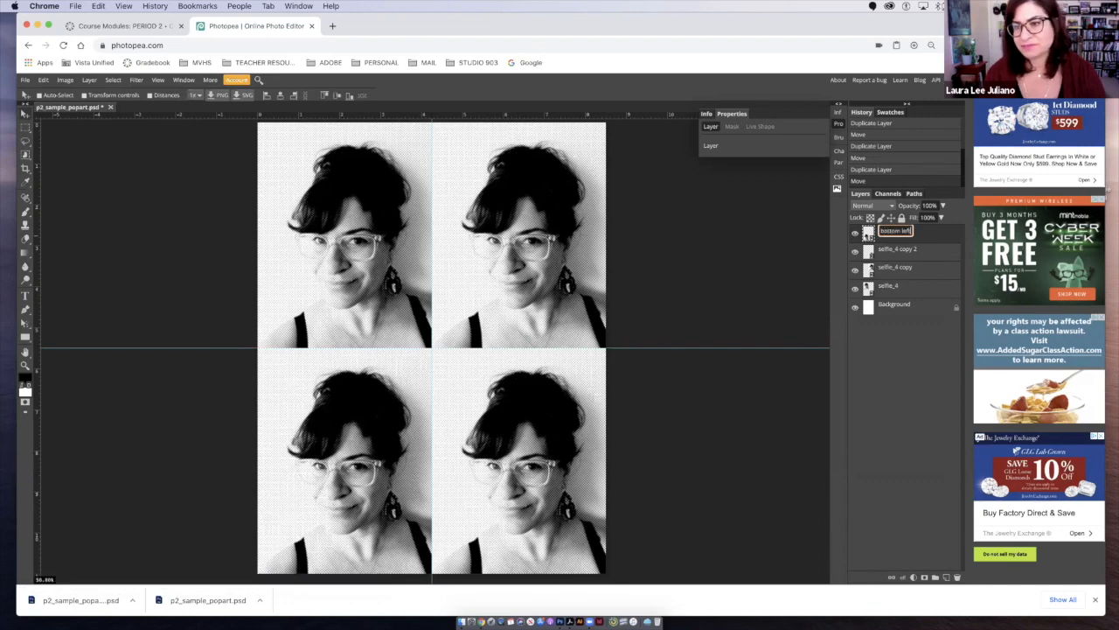
{"action": "left_click", "coordinate": [855, 252]}
{"action": "left_click", "coordinate": [855, 252]}
{"action": "double_click", "coordinate": [884, 251]}
{"action": "type", "text": "bottom right"}
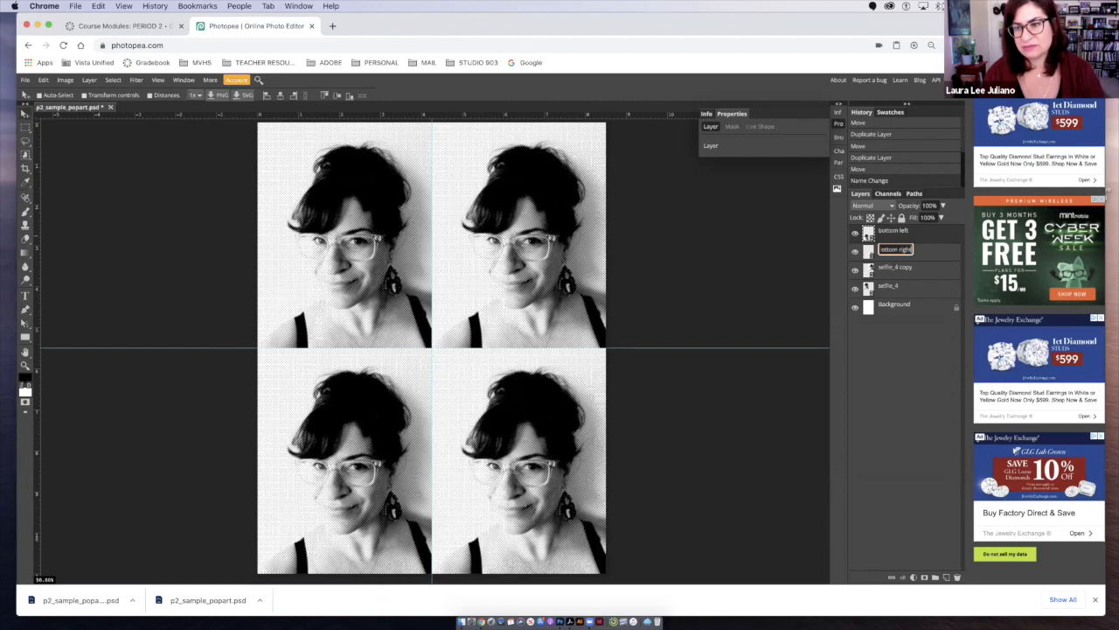
{"action": "key", "text": "Return"}
- Rename the selfie_4 copy layer "top right" and the original selfie_4 layer "top left"
{"action": "double_click", "coordinate": [888, 267]}
{"action": "type", "text": "to"}
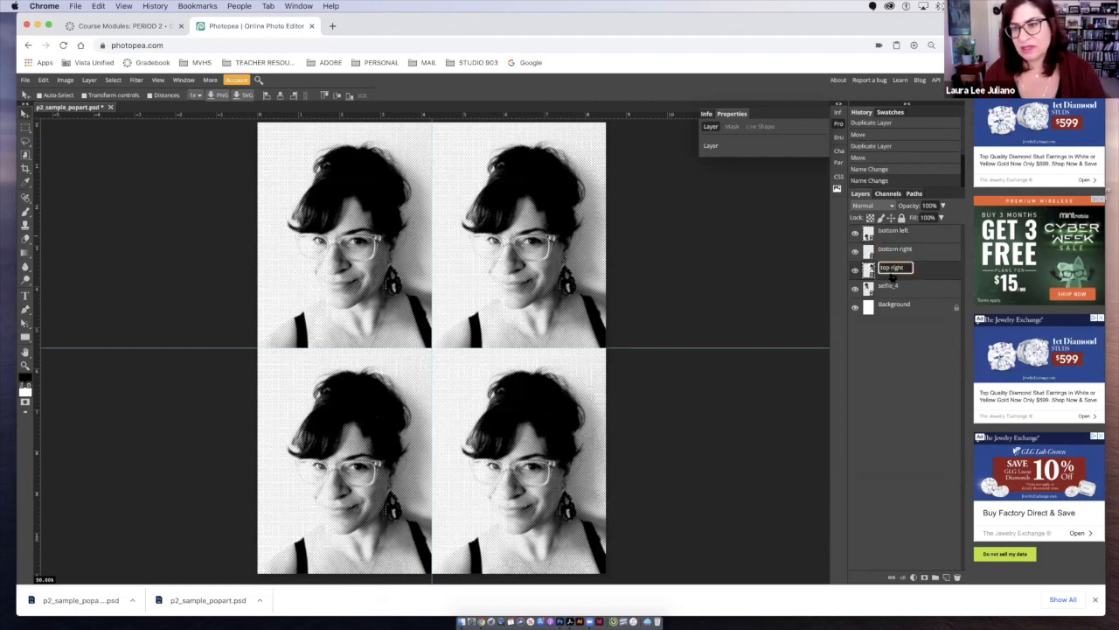
{"action": "type", "text": "p right"}
{"action": "key", "text": "Return"}
{"action": "double_click", "coordinate": [887, 285]}
{"action": "type", "text": "top left"}
{"action": "key", "text": "Return"}
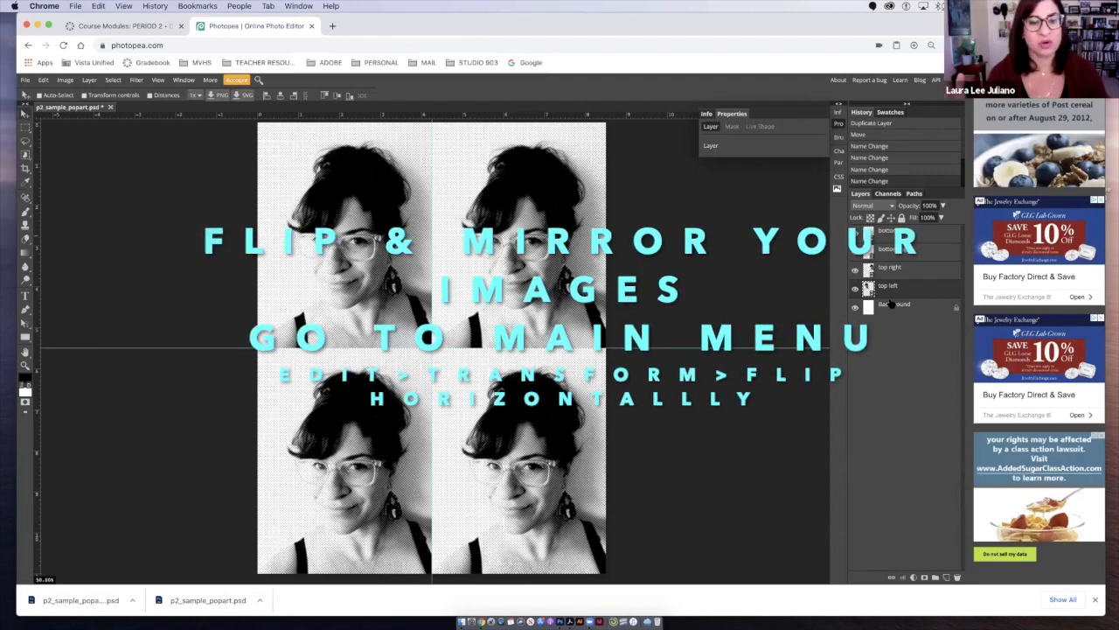
{"action": "left_click", "coordinate": [1096, 601]}
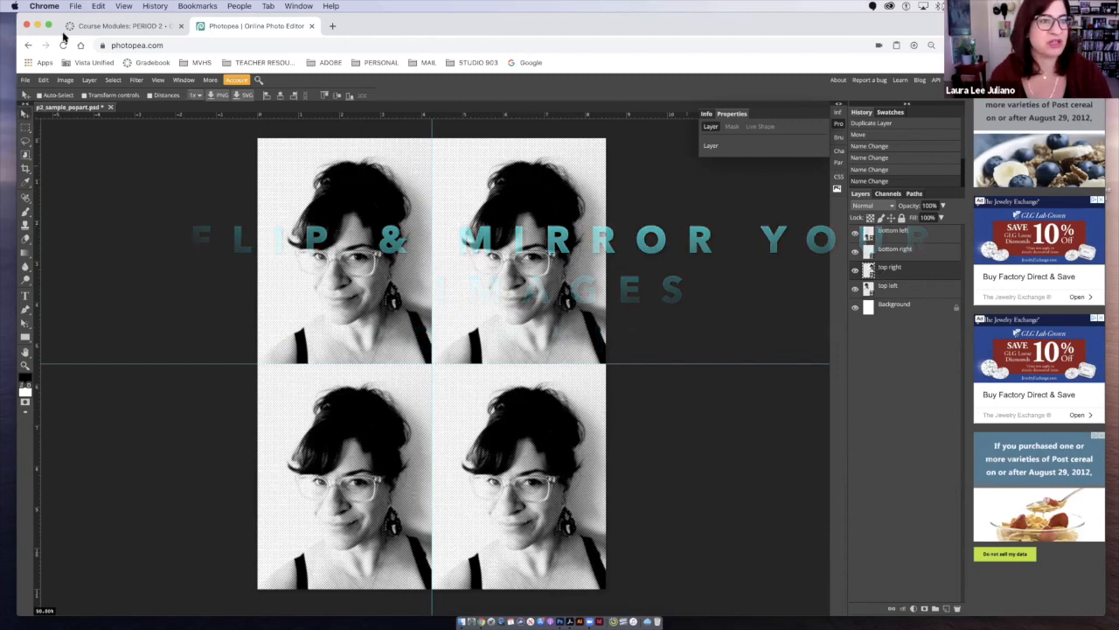
- Flip the top right portrait layer horizontally so it mirrors the top left portrait
{"action": "left_click", "coordinate": [42, 81]}
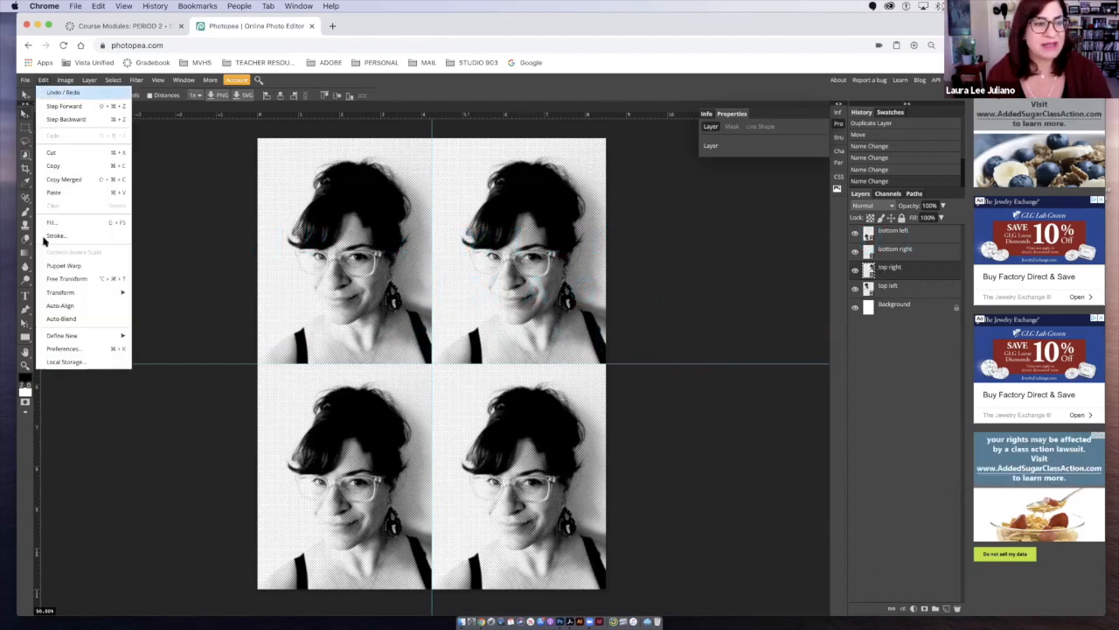
{"action": "mouse_move", "coordinate": [71, 292]}
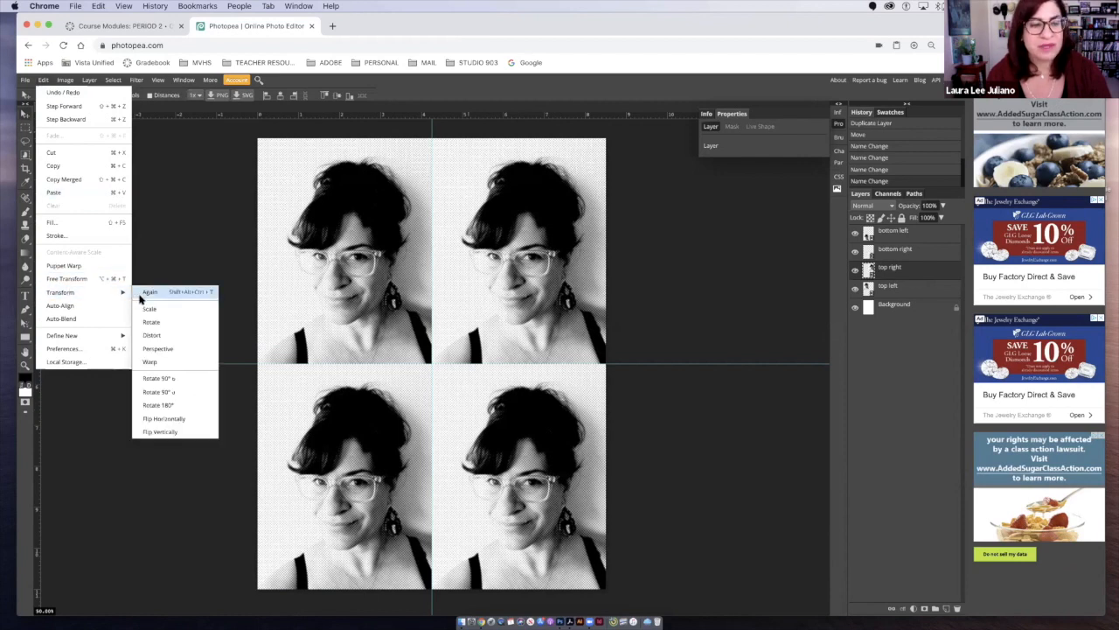
{"action": "left_click", "coordinate": [157, 420]}
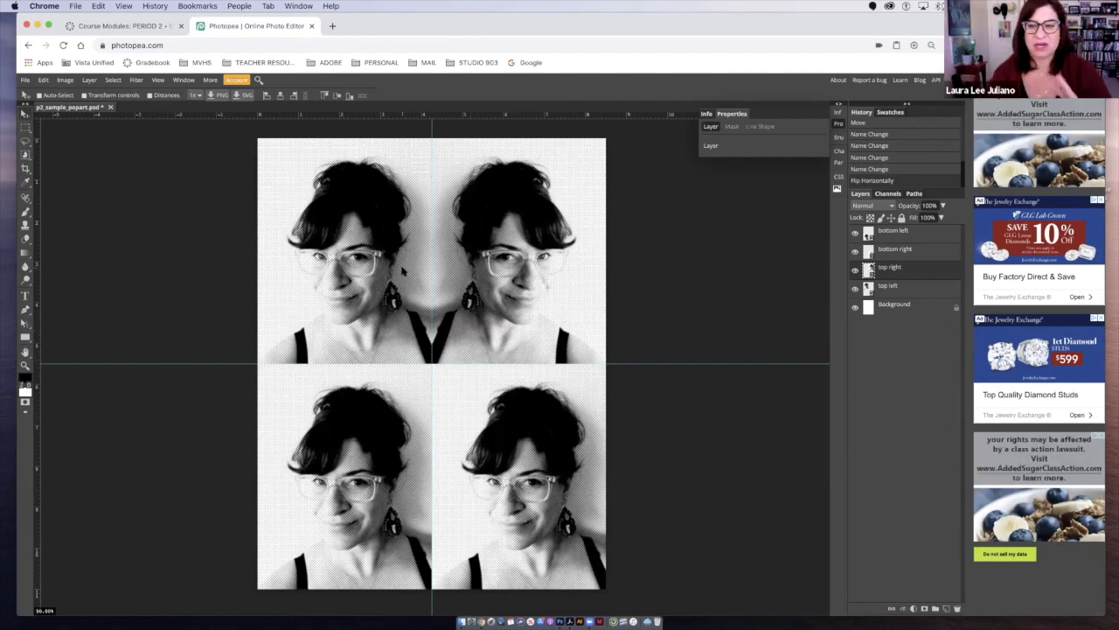
- Try flipping the bottom left portrait layer horizontally, and undo the flip
{"action": "left_click", "coordinate": [868, 234]}
{"action": "left_click", "coordinate": [44, 80]}
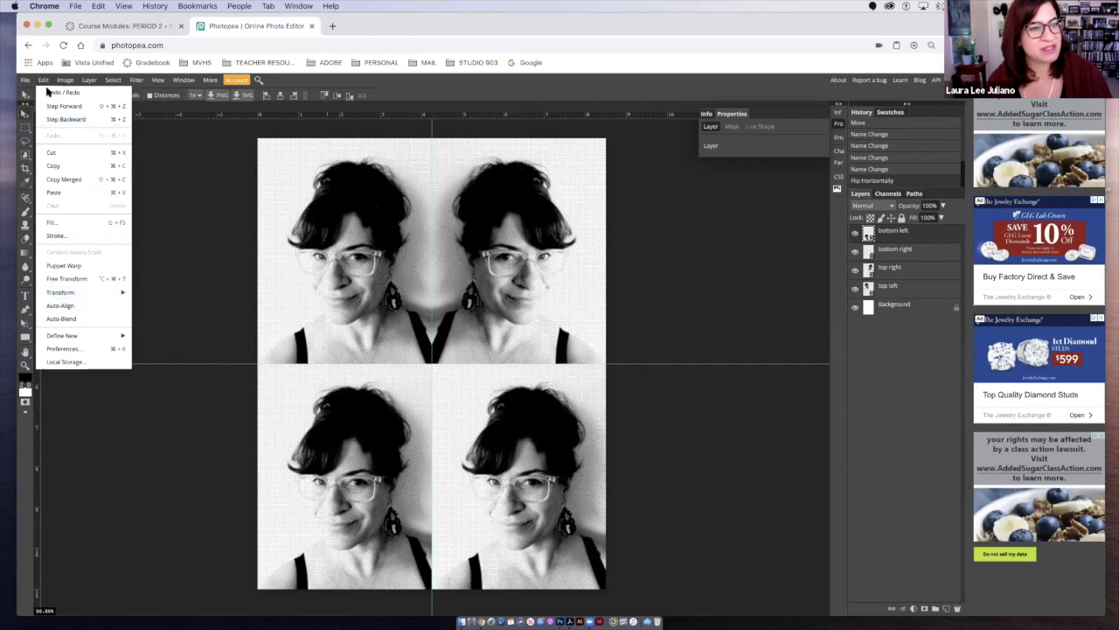
{"action": "mouse_move", "coordinate": [68, 294]}
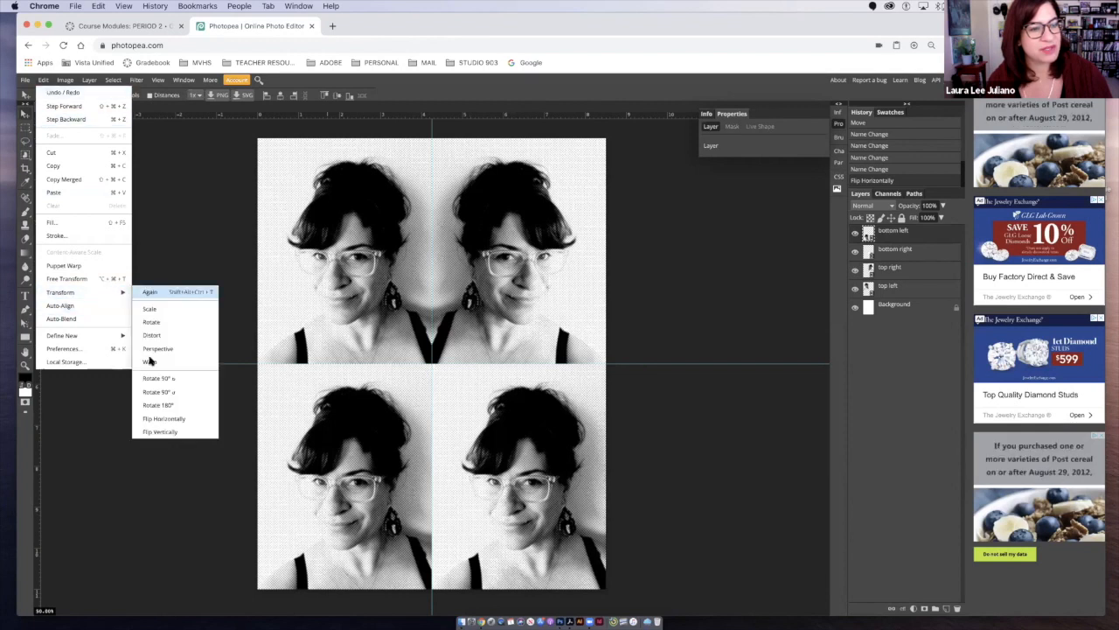
{"action": "left_click", "coordinate": [144, 418]}
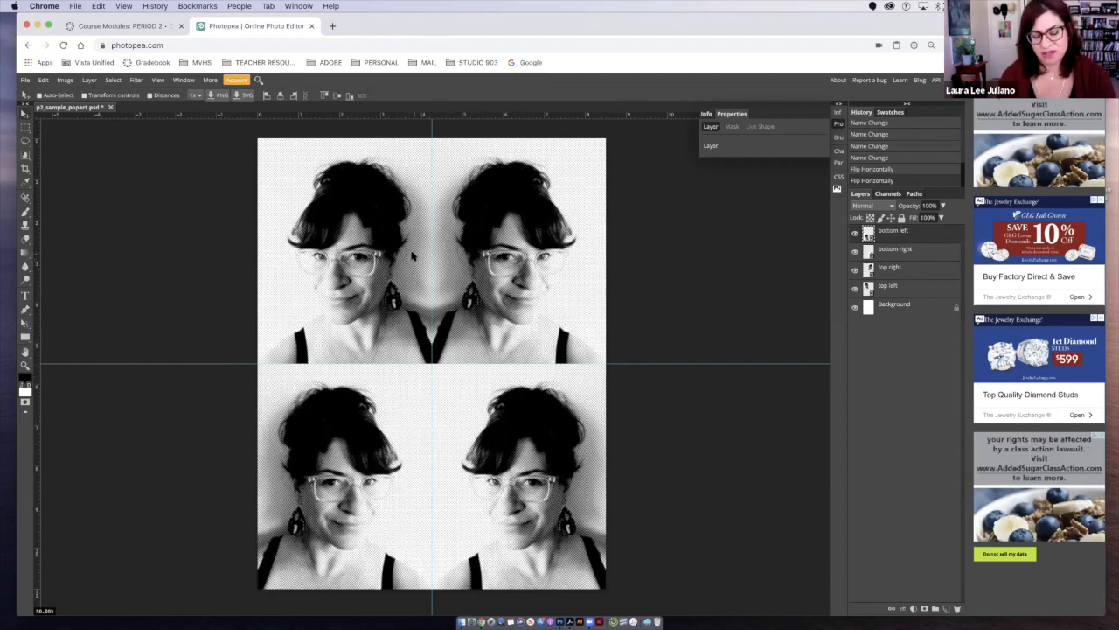
{"action": "key", "text": "ctrl+z"}
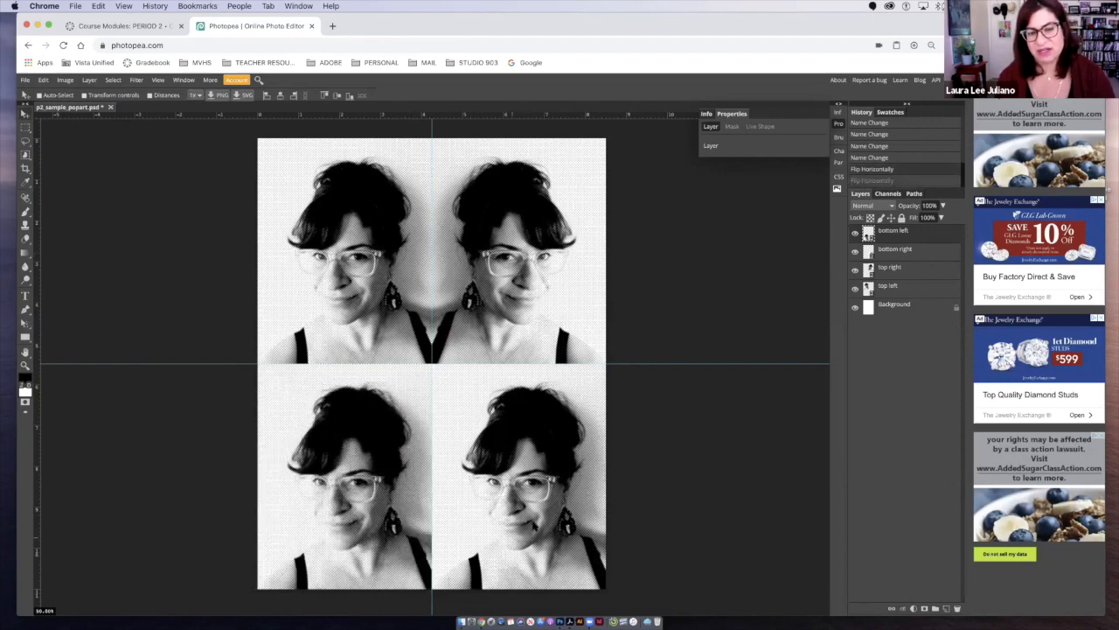
- Flip the bottom right portrait horizontally, and reorder the portrait layers from the top as top left, top right, bottom right, bottom left
{"action": "left_click", "coordinate": [893, 254]}
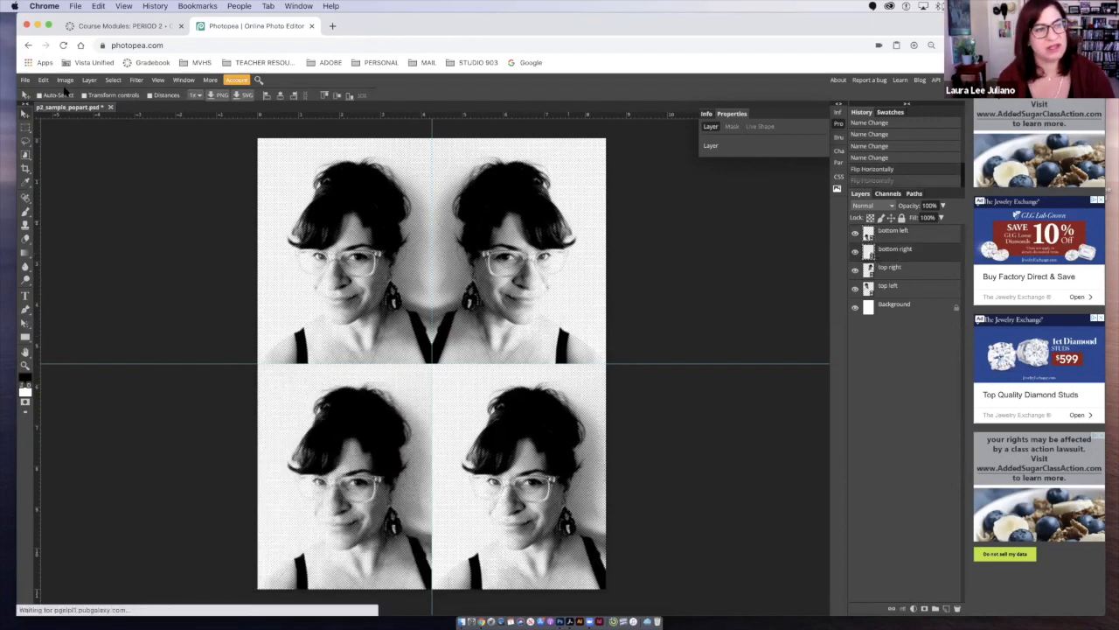
{"action": "left_click", "coordinate": [44, 79]}
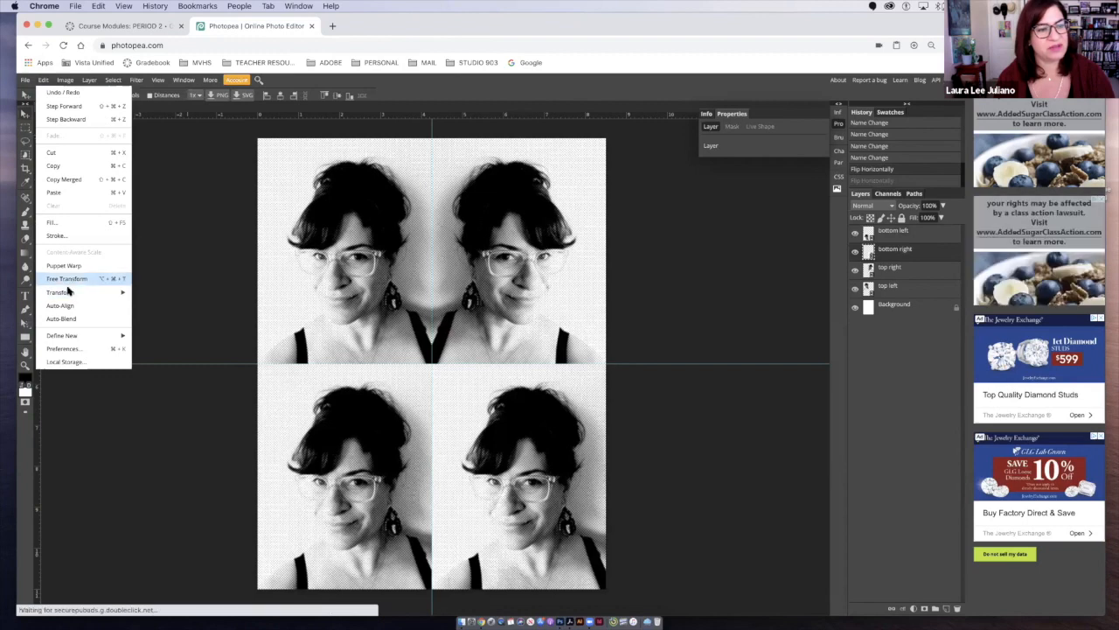
{"action": "mouse_move", "coordinate": [129, 290]}
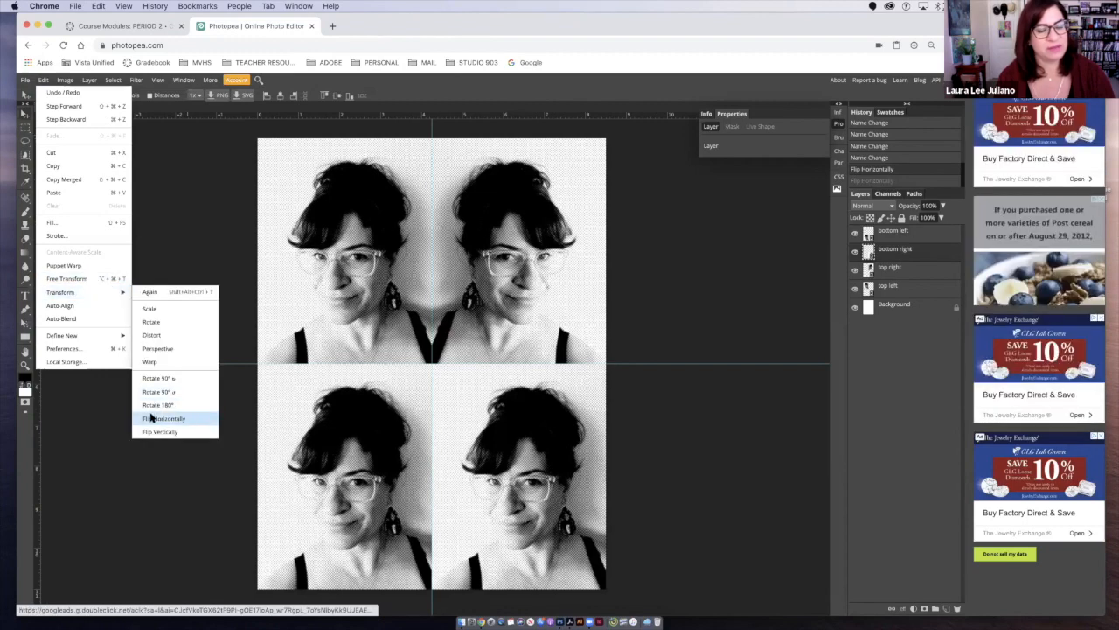
{"action": "left_click", "coordinate": [151, 419]}
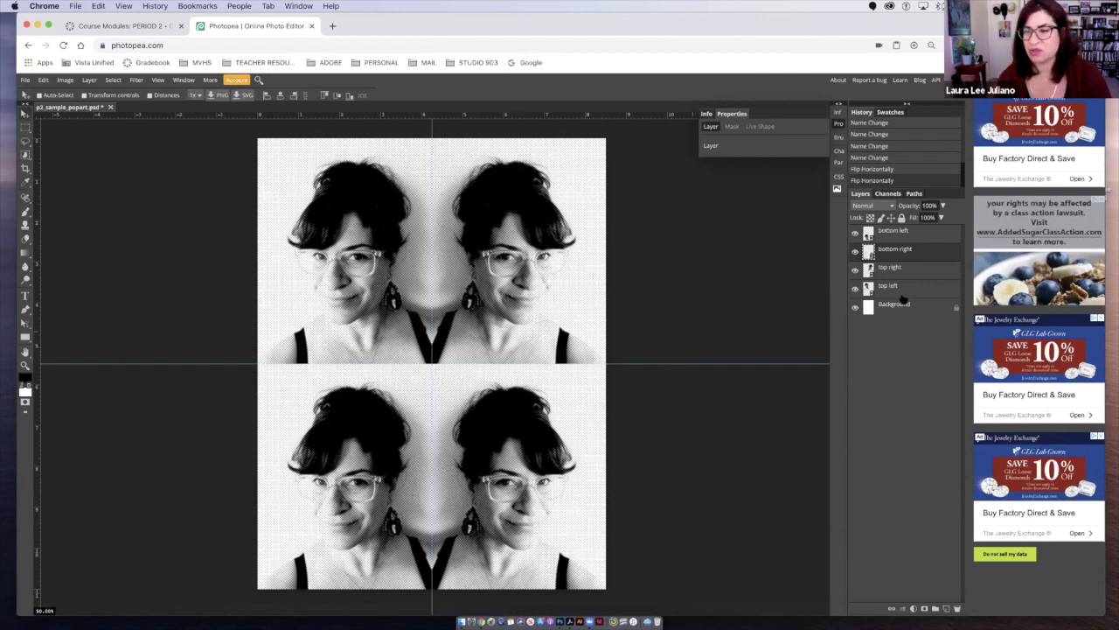
{"action": "mouse_move", "coordinate": [903, 291]}
{"action": "left_mouse_down"}
{"action": "mouse_move", "coordinate": [903, 230]}
{"action": "mouse_move", "coordinate": [898, 297]}
{"action": "left_mouse_up"}
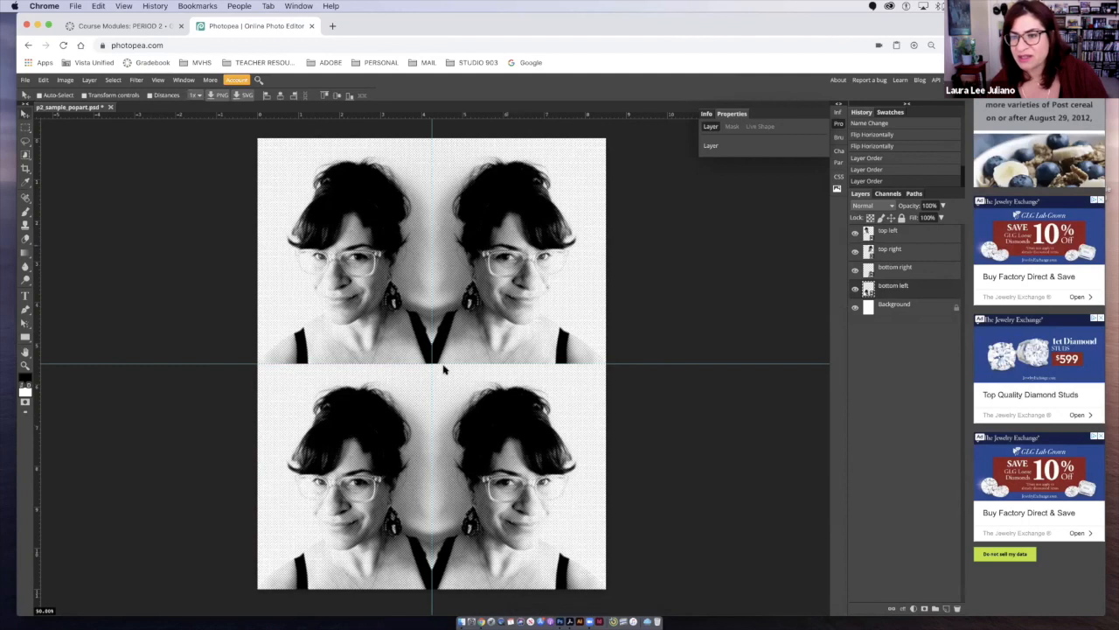
- Try nudging the bottom left portrait slightly to the right, and undo the move
{"action": "key", "text": "Right"}
{"action": "key", "text": "Right"}
{"action": "key", "text": "Right"}
{"action": "key", "text": "Right"}
{"action": "key", "text": "Right"}
{"action": "key", "text": "Right"}
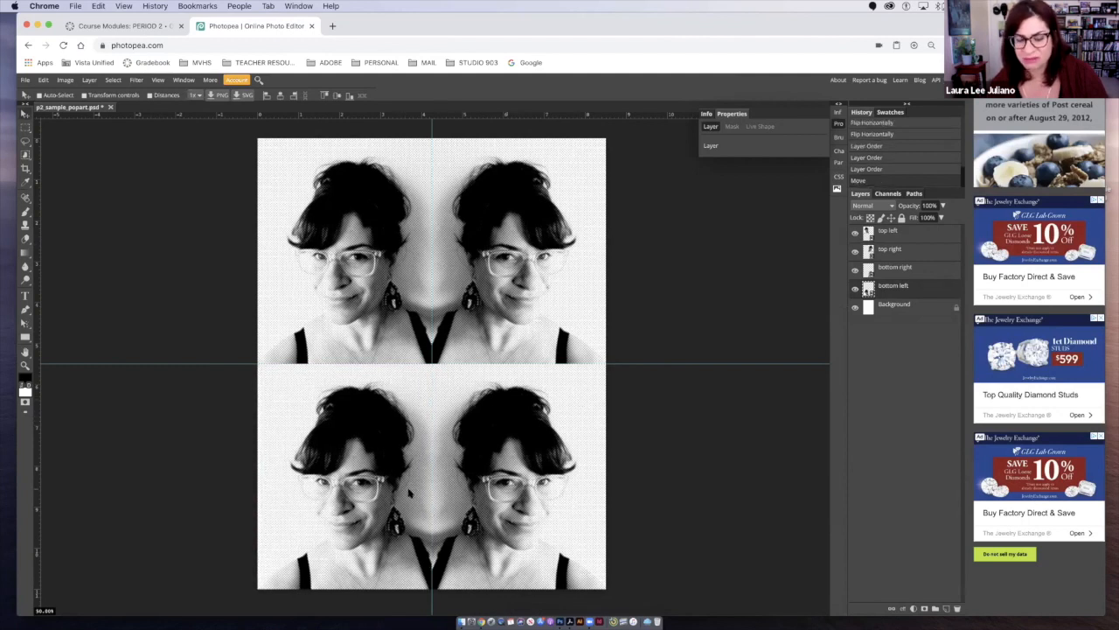
{"action": "key", "text": "super+z"}
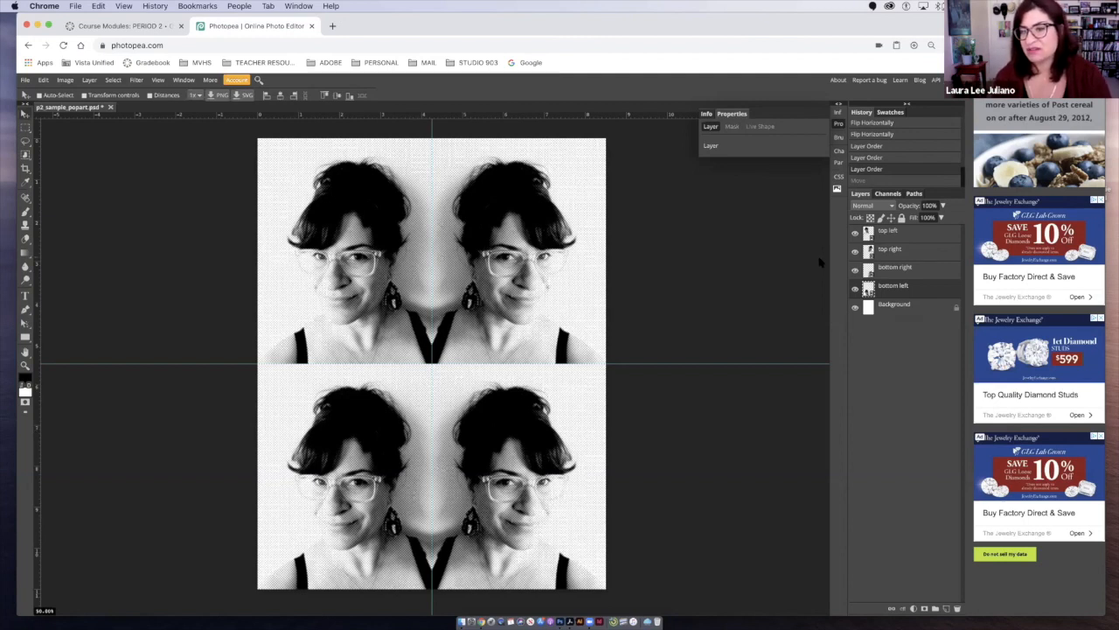
- Create four new folders above the portrait layers, deleting the extra blank layer added by mistake
{"action": "left_click", "coordinate": [936, 608]}
{"action": "left_click_drag", "start_coordinate": [887, 287], "coordinate": [890, 226]}
{"action": "left_click_drag", "start_coordinate": [888, 229], "coordinate": [890, 230]}
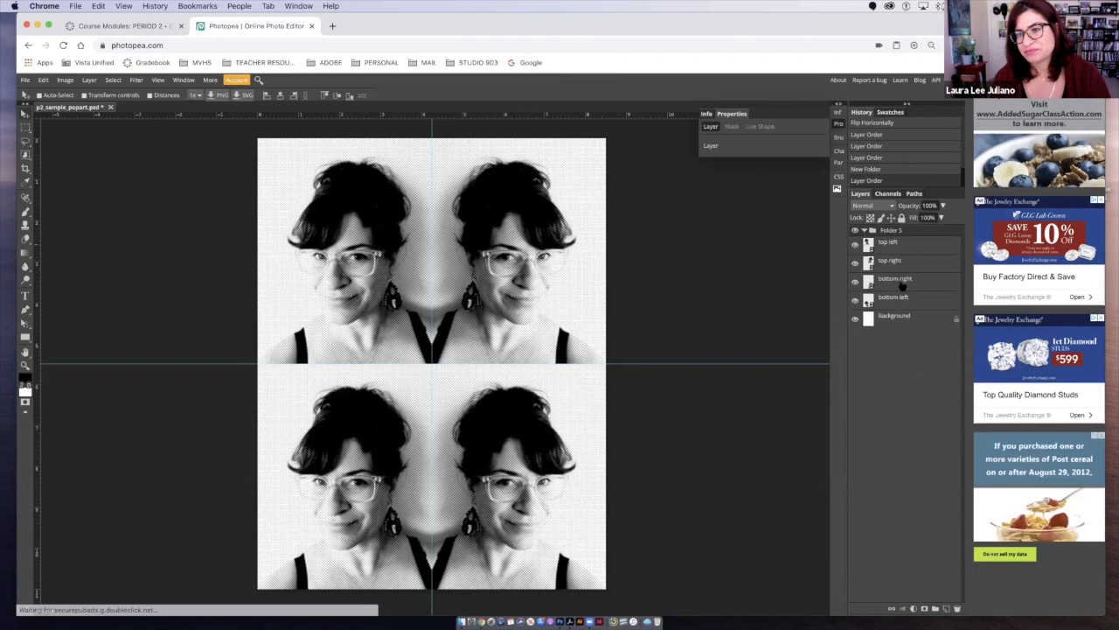
{"action": "left_click", "coordinate": [934, 609]}
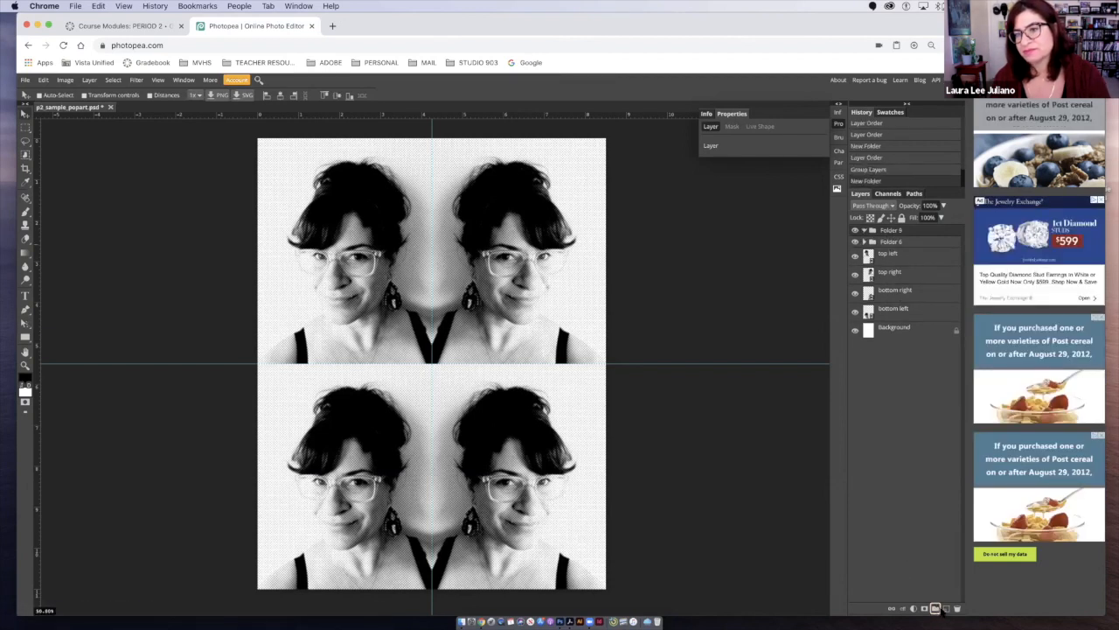
{"action": "left_click", "coordinate": [934, 608]}
{"action": "left_click", "coordinate": [945, 609]}
{"action": "left_click_drag", "start_coordinate": [883, 260], "coordinate": [957, 608]}
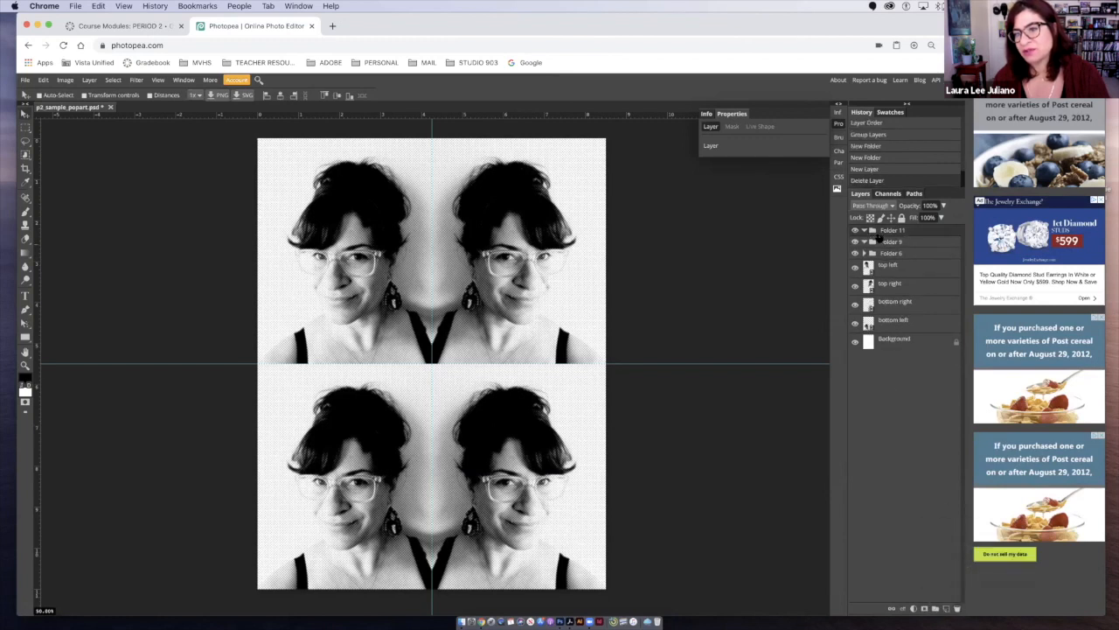
- Rename the topmost folder TOP LEFT in capital letters
{"action": "double_click", "coordinate": [893, 230]}
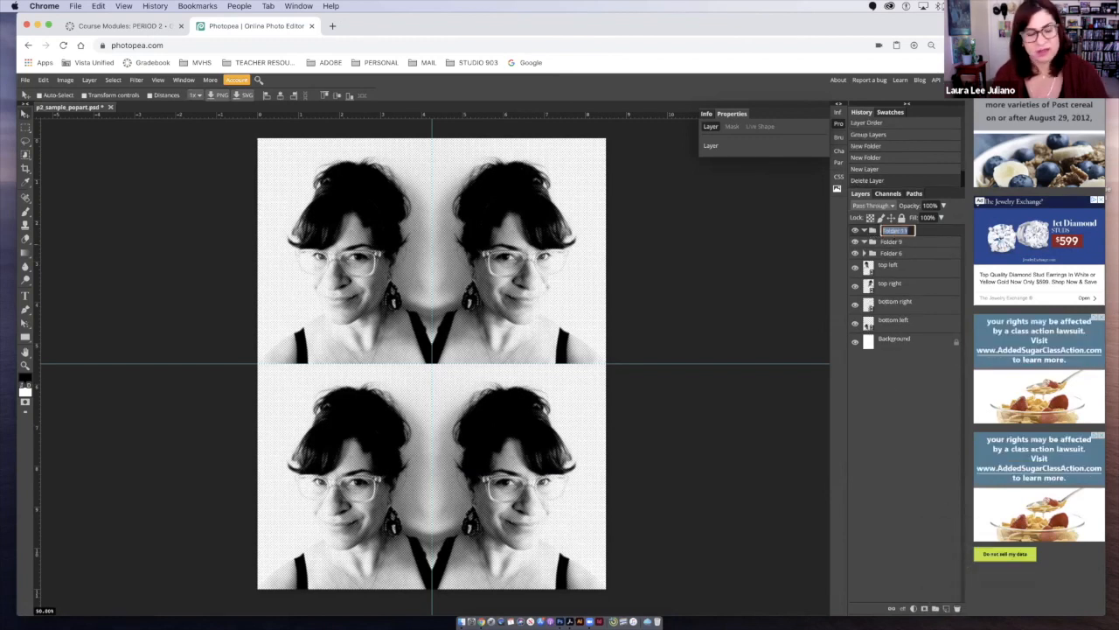
{"action": "type", "text": "Top left"}
{"action": "key", "text": "Return"}
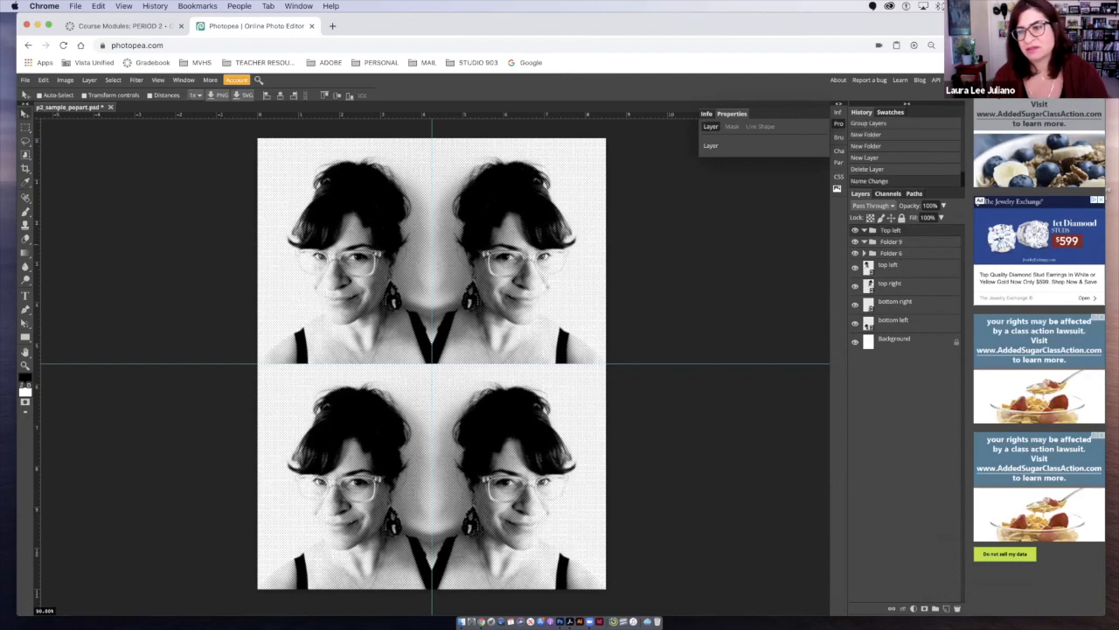
{"action": "double_click", "coordinate": [892, 230]}
{"action": "type", "text": "TO"}
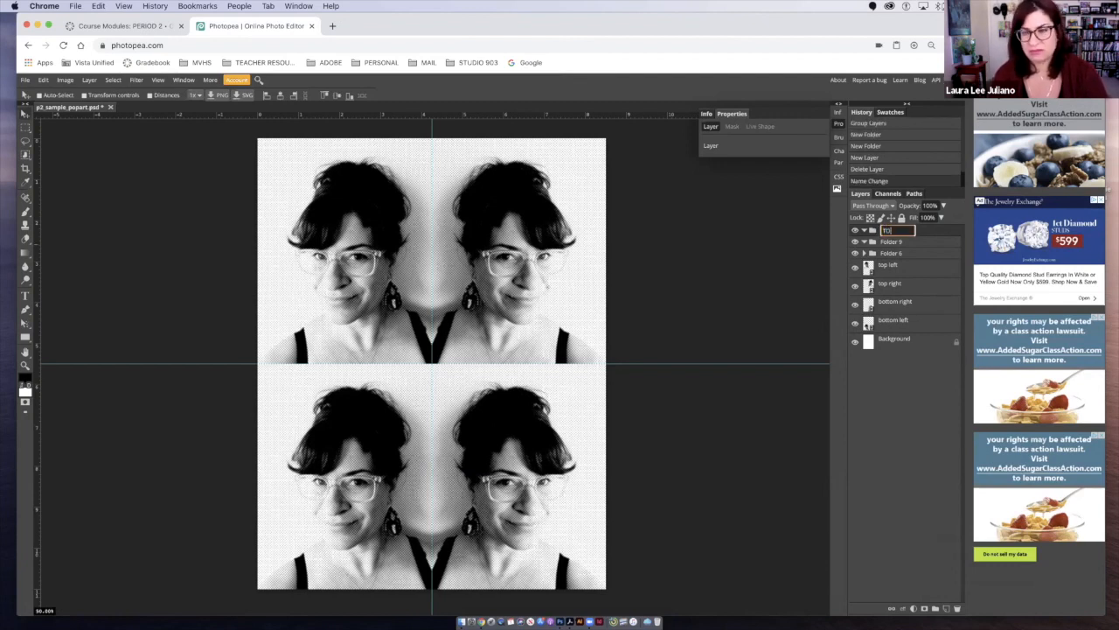
{"action": "type", "text": "P LEFT"}
{"action": "key", "text": "Return"}
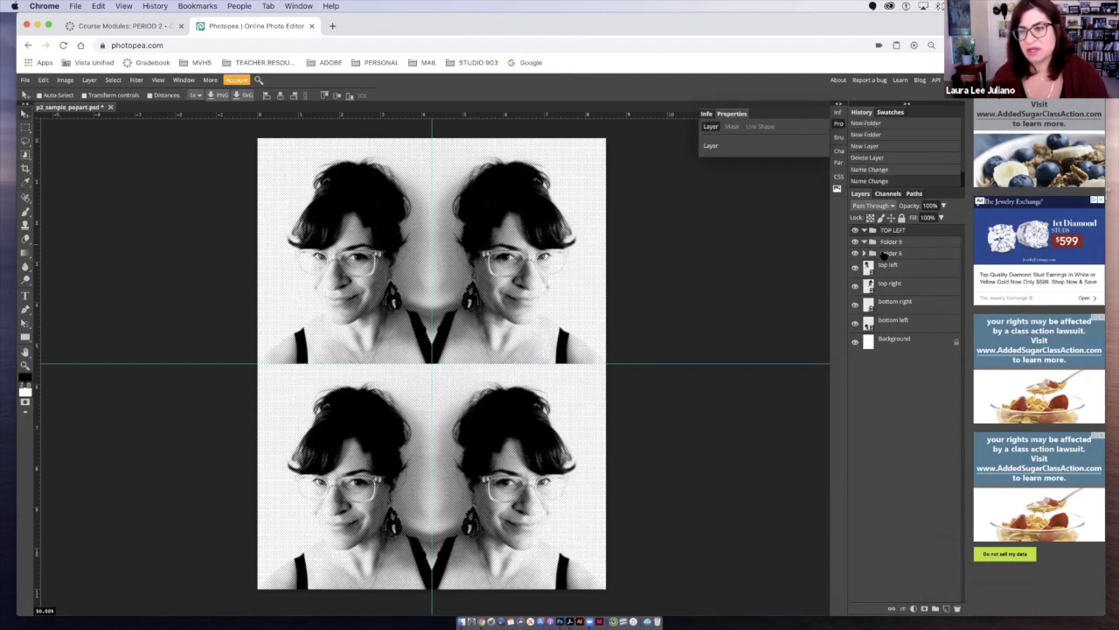
- Rename the second folder TOP RIGHT and the third folder BOTTOM RIGHT
{"action": "double_click", "coordinate": [890, 241]}
{"action": "type", "text": "TOP RIGHT"}
{"action": "key", "text": "Return"}
{"action": "double_click", "coordinate": [890, 253]}
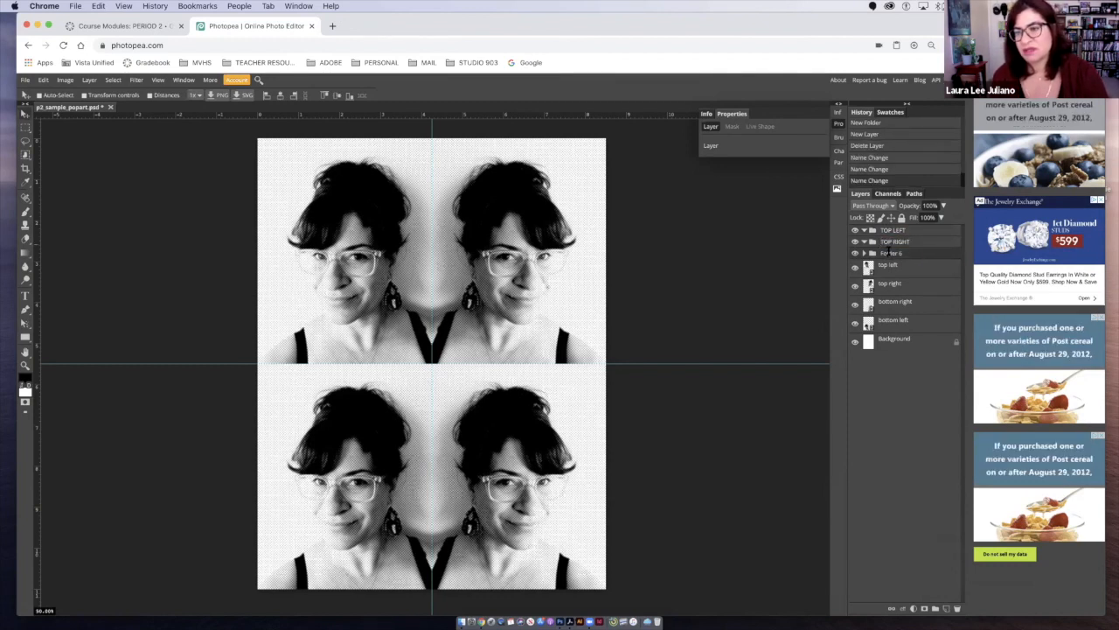
{"action": "type", "text": "T"}
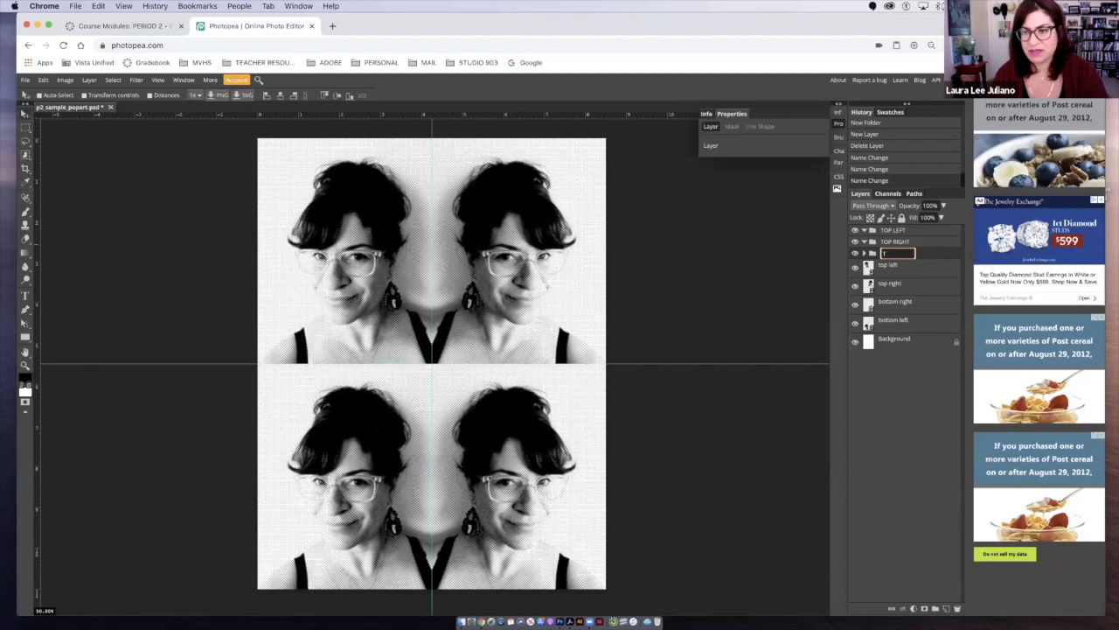
{"action": "type", "text": "OPTOM RIGHT"}
{"action": "key", "text": "Return"}
- Move the nested Folder 5 out of the BOTTOM RIGHT folder, place it below, and rename it BOTTOM LEFT
{"action": "left_click", "coordinate": [863, 253]}
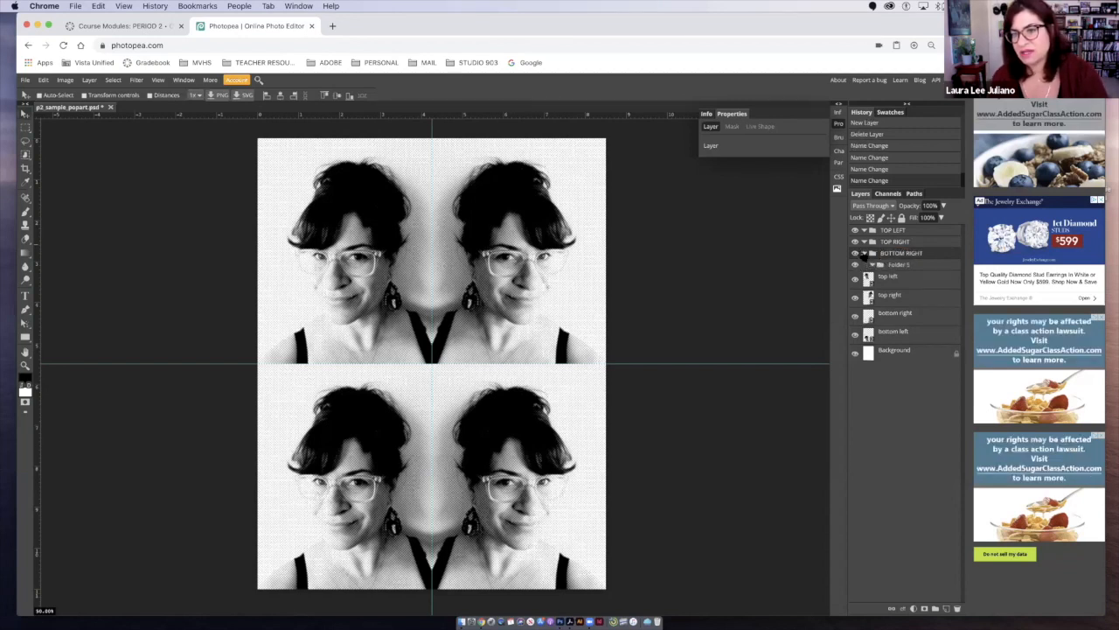
{"action": "left_click_drag", "start_coordinate": [887, 270], "coordinate": [886, 272]}
{"action": "double_click", "coordinate": [889, 265]}
{"action": "type", "text": "BOTTOM LE"}
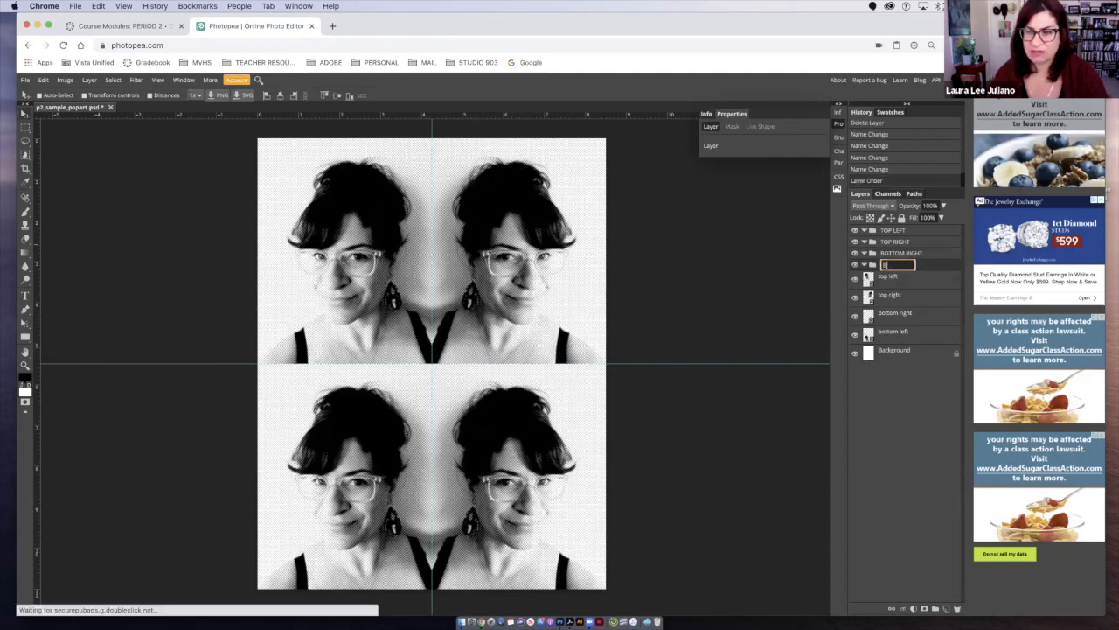
{"action": "type", "text": "FT"}
{"action": "key", "text": "Return"}
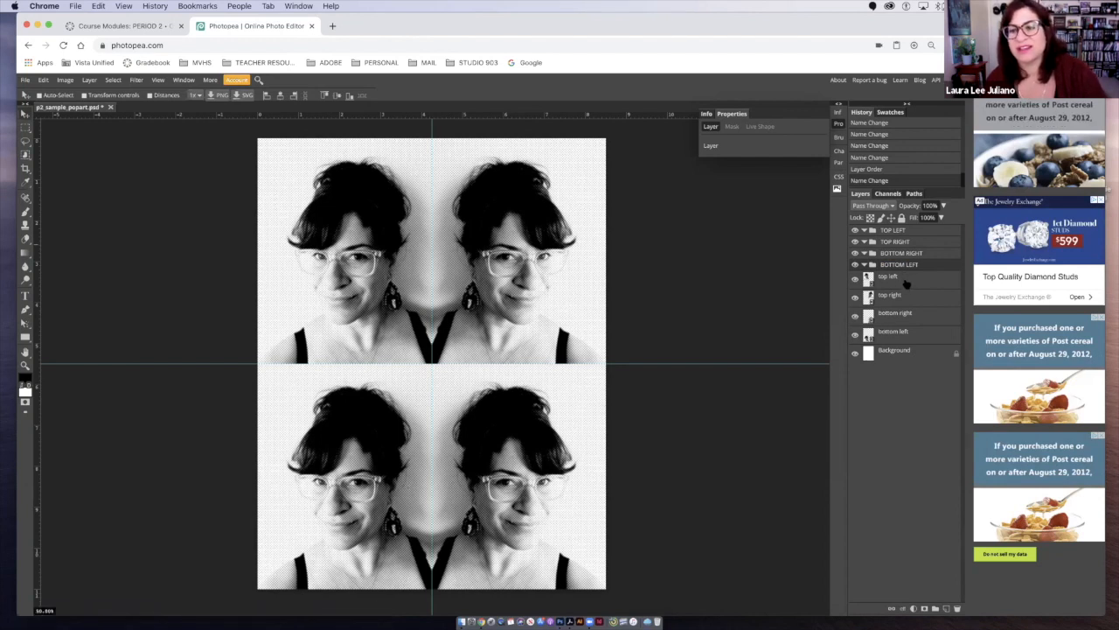
- Place the top left, top right, bottom right and bottom left portrait layers inside their matching folders
{"action": "left_click", "coordinate": [892, 332]}
{"action": "left_click_drag", "start_coordinate": [891, 278], "coordinate": [876, 254]}
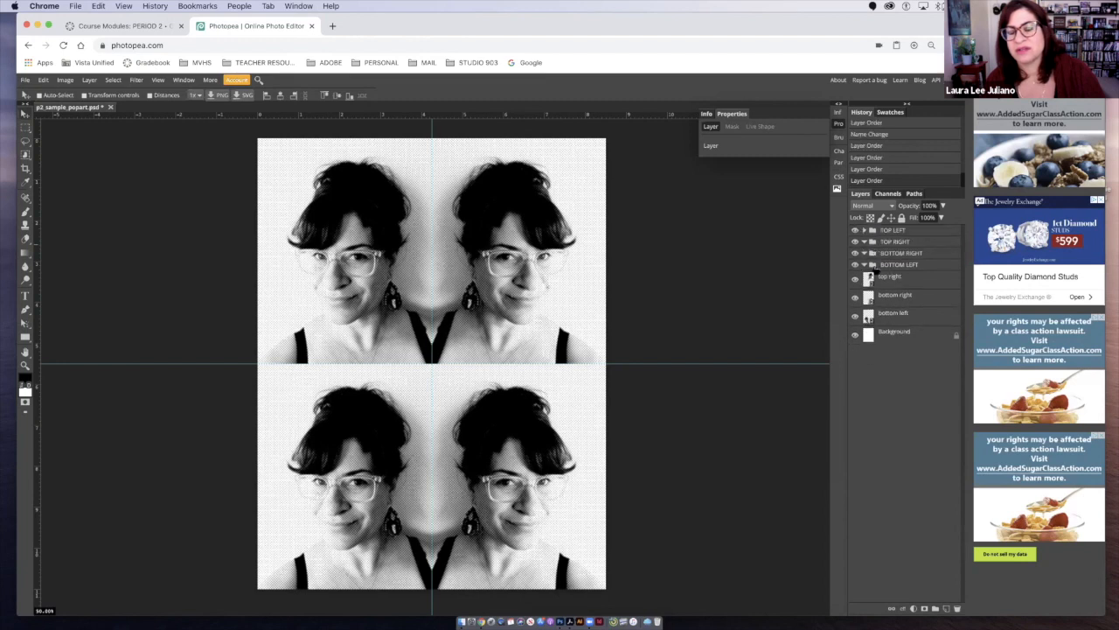
{"action": "left_click", "coordinate": [864, 231]}
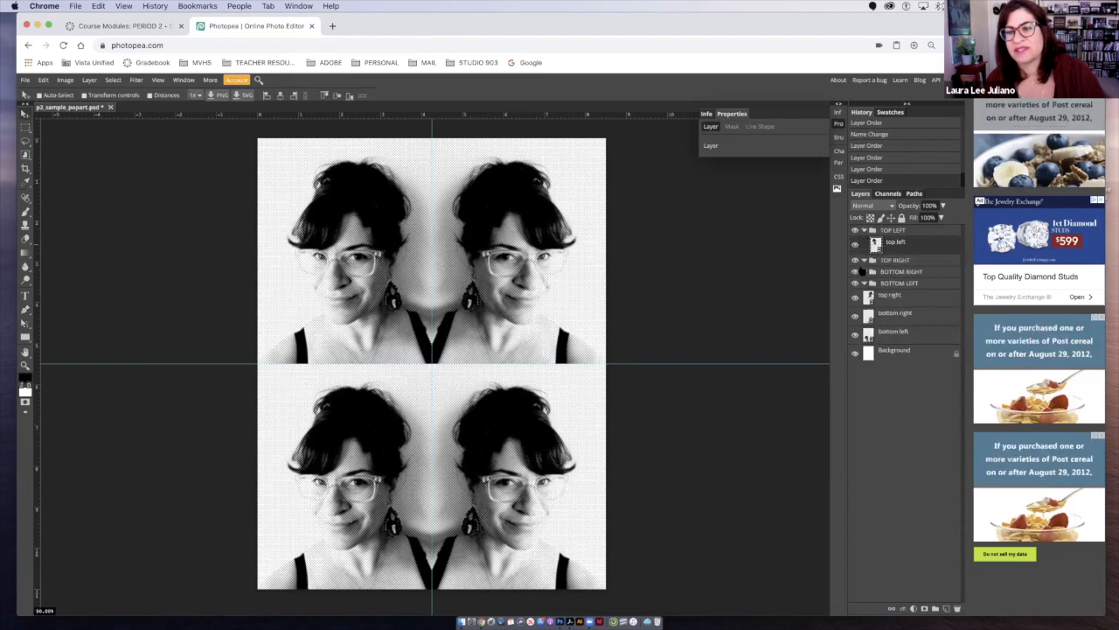
{"action": "left_click_drag", "start_coordinate": [876, 297], "coordinate": [882, 266]}
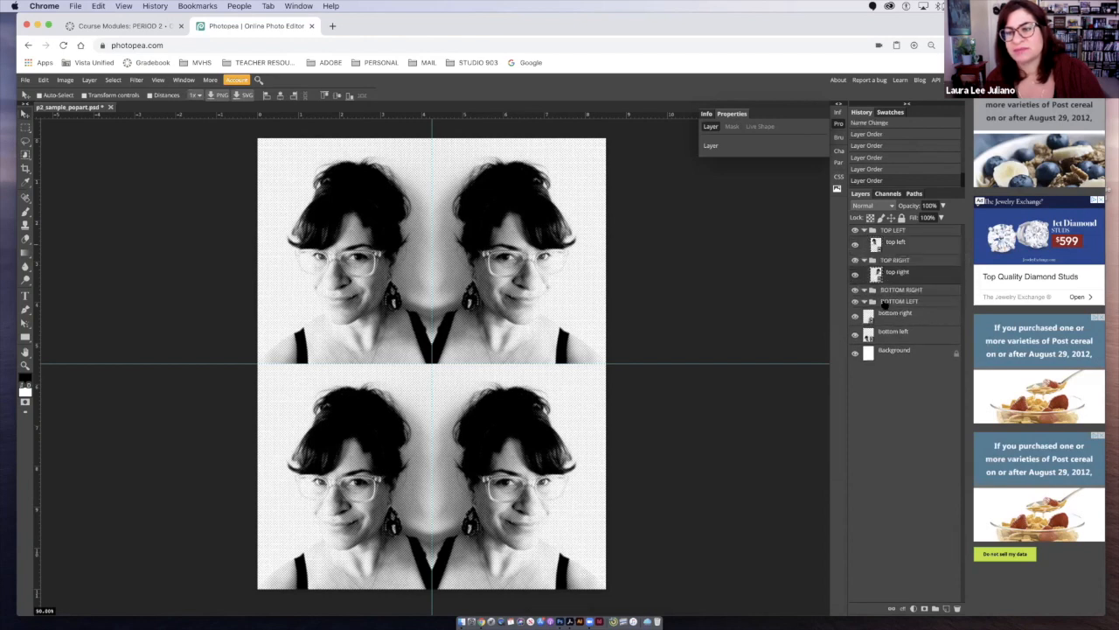
{"action": "mouse_move", "coordinate": [875, 315]}
{"action": "left_mouse_down"}
{"action": "mouse_move", "coordinate": [882, 294]}
{"action": "mouse_move", "coordinate": [875, 311]}
{"action": "left_mouse_up"}
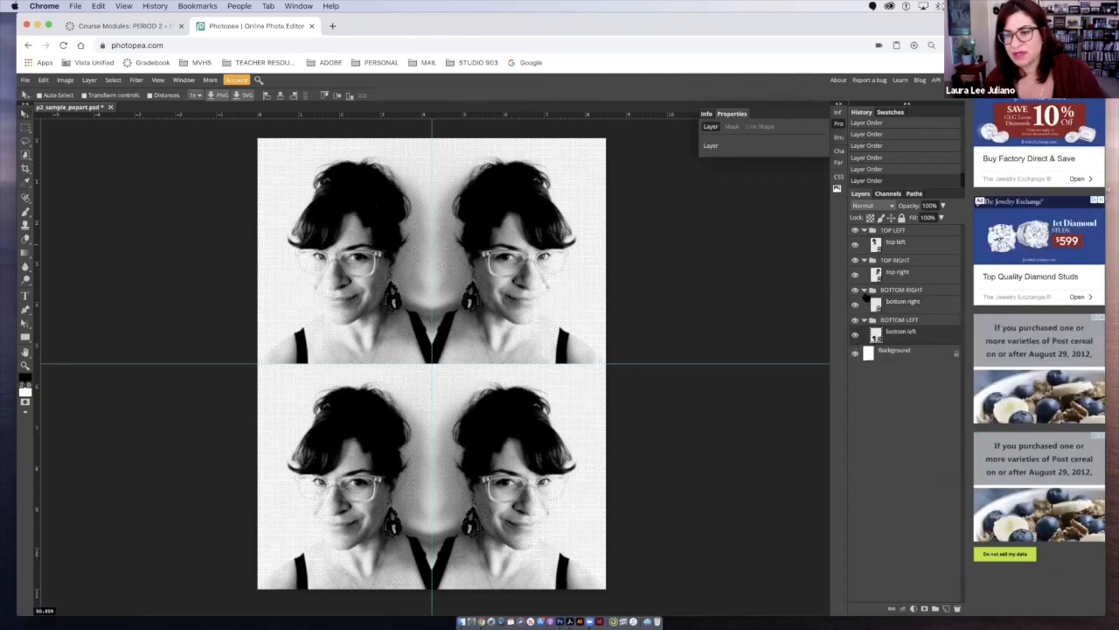
- Take the BOTTOM LEFT folder out of the BOTTOM RIGHT folder so it sits separately below it, and collapse it
{"action": "left_click", "coordinate": [864, 291]}
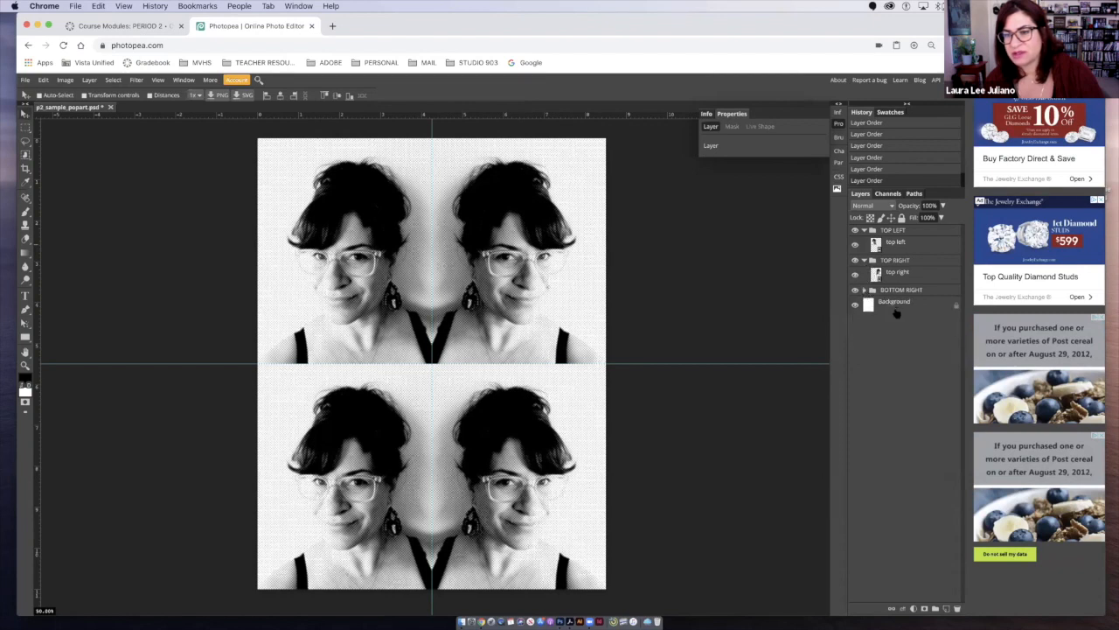
{"action": "left_click", "coordinate": [864, 291]}
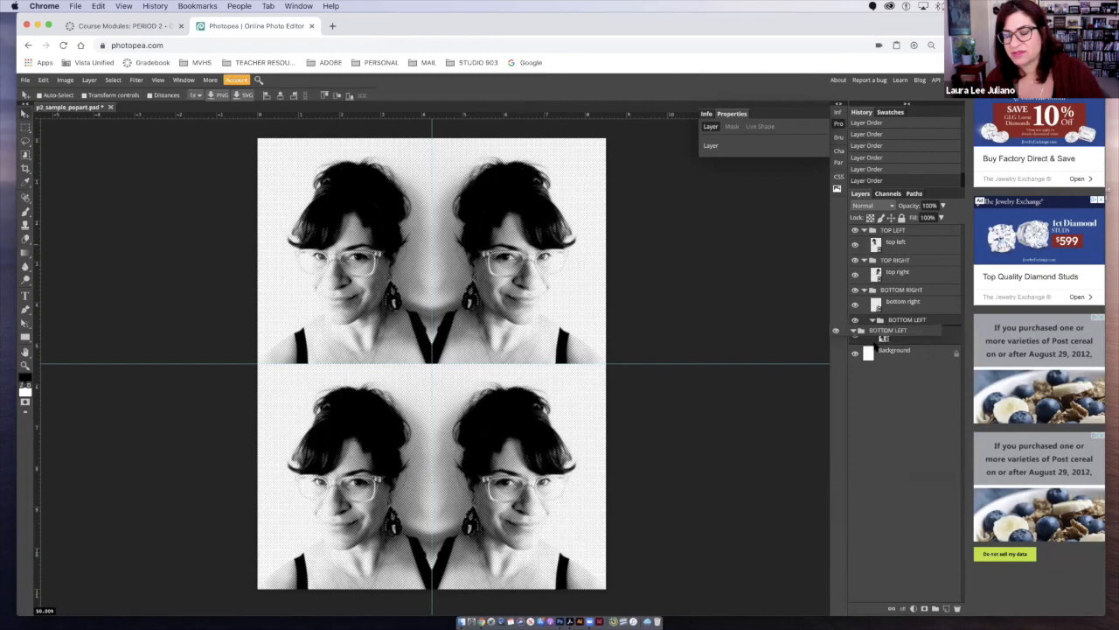
{"action": "left_click_drag", "start_coordinate": [879, 339], "coordinate": [871, 342]}
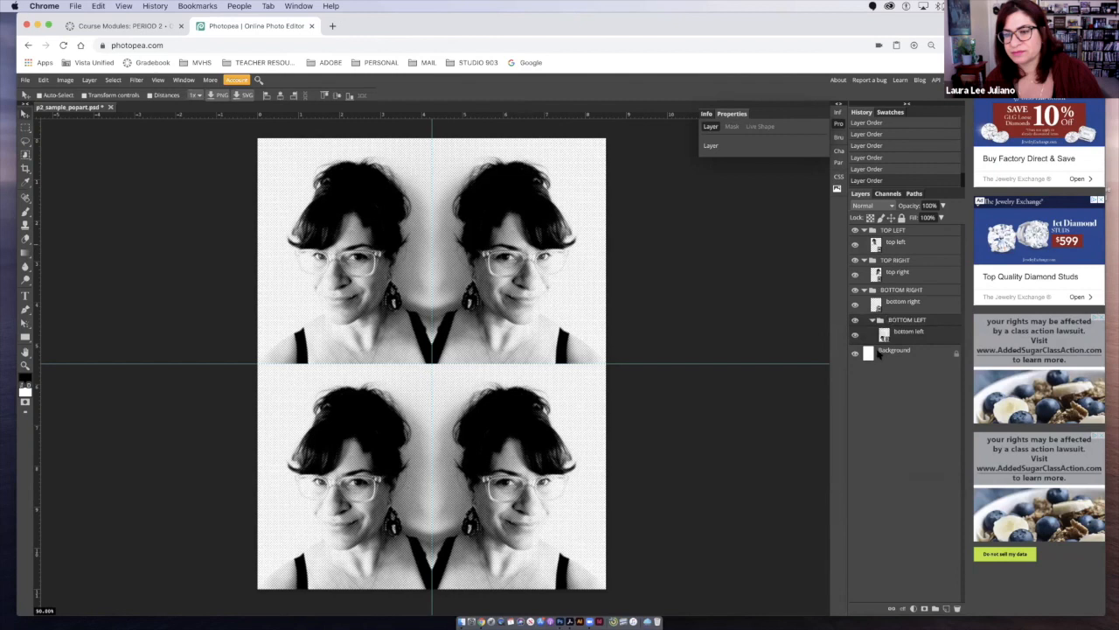
{"action": "left_click_drag", "start_coordinate": [889, 325], "coordinate": [902, 358]}
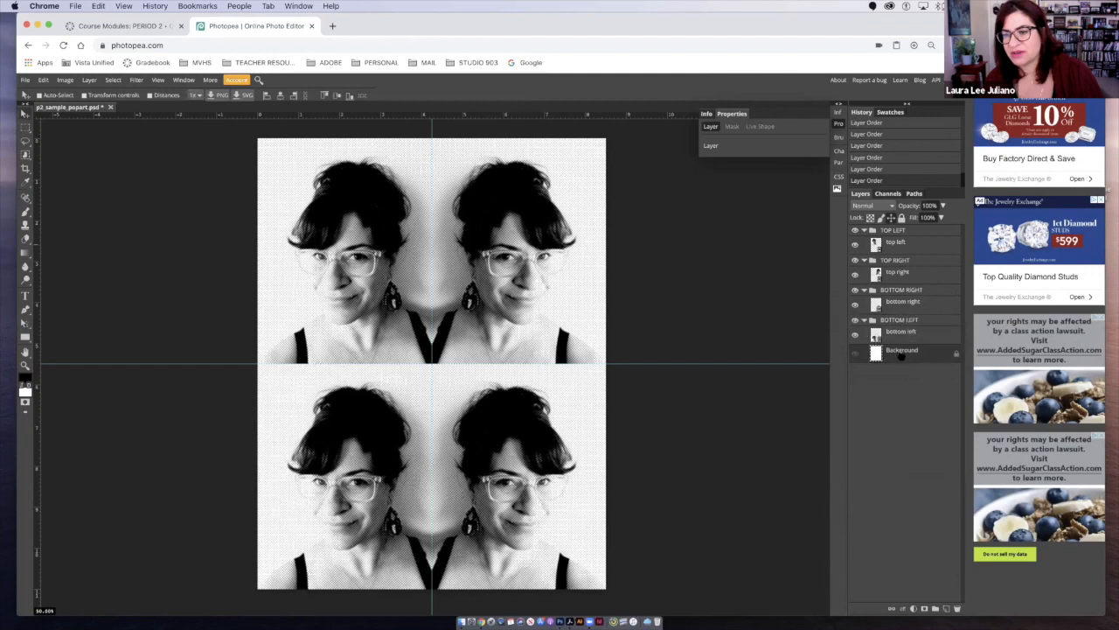
{"action": "left_click", "coordinate": [865, 321]}
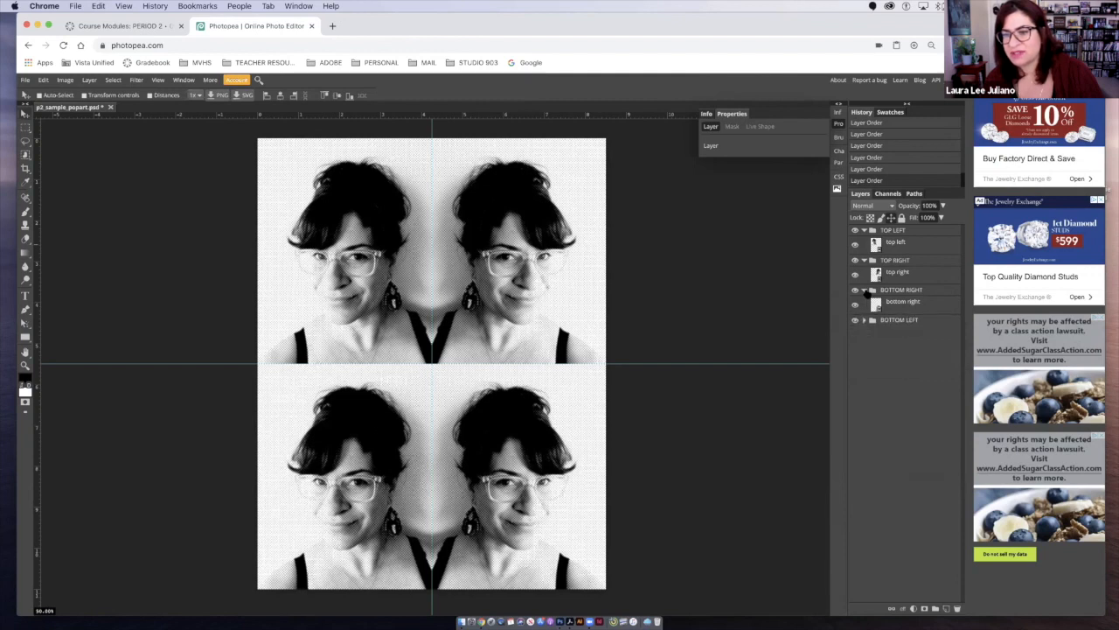
- Collapse the BOTTOM RIGHT and TOP RIGHT folders, leave TOP LEFT expanded, and save the document
{"action": "left_click", "coordinate": [864, 289]}
{"action": "left_click", "coordinate": [863, 259]}
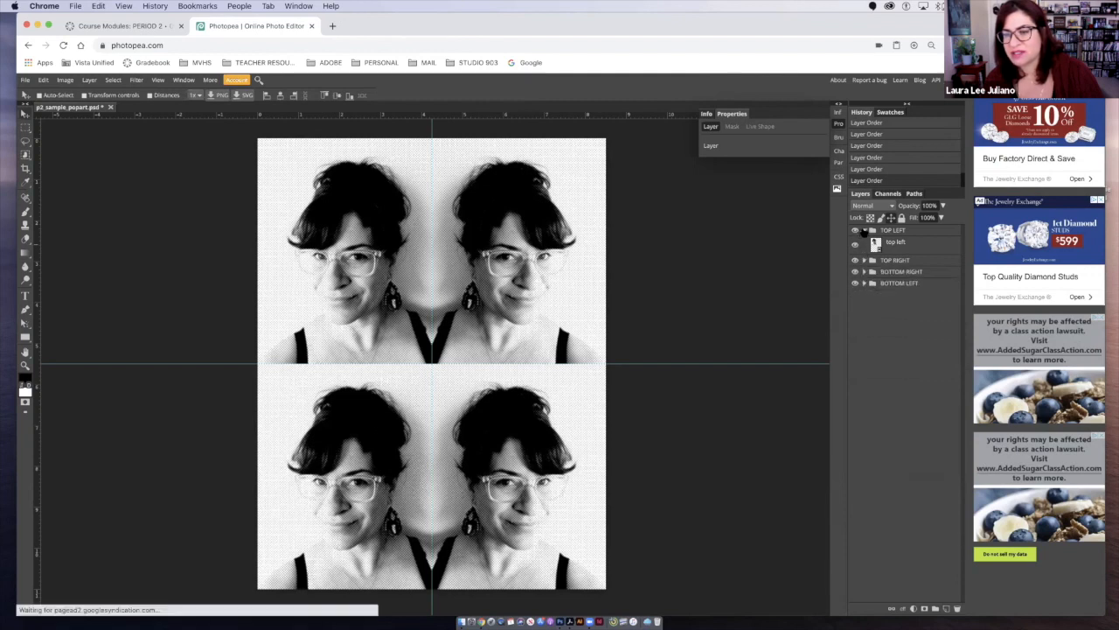
{"action": "left_click", "coordinate": [864, 230]}
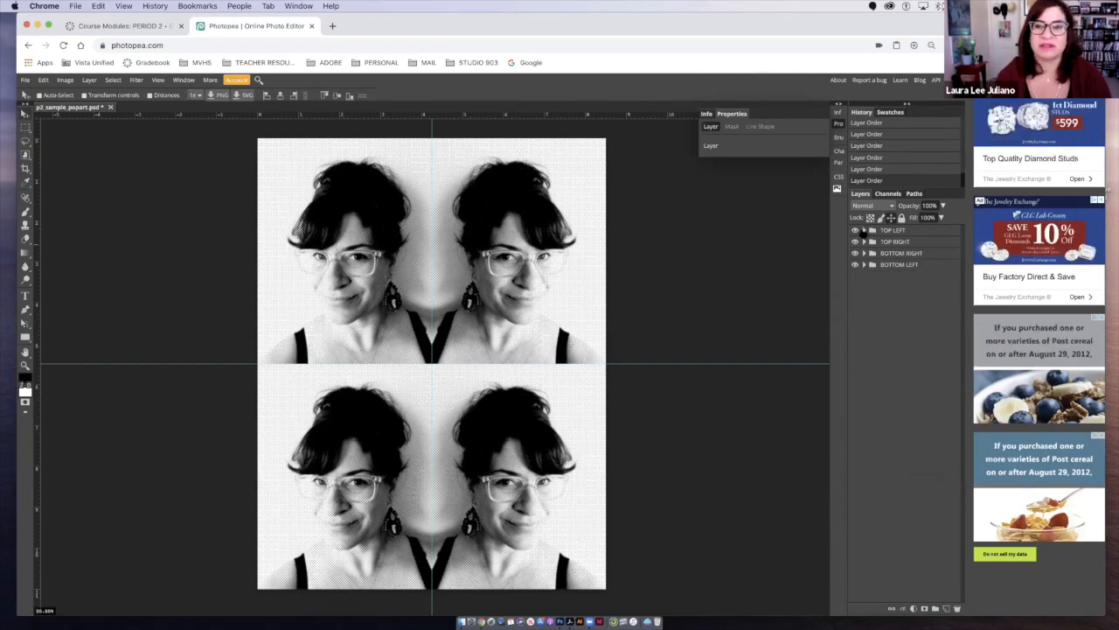
{"action": "left_click", "coordinate": [864, 230]}
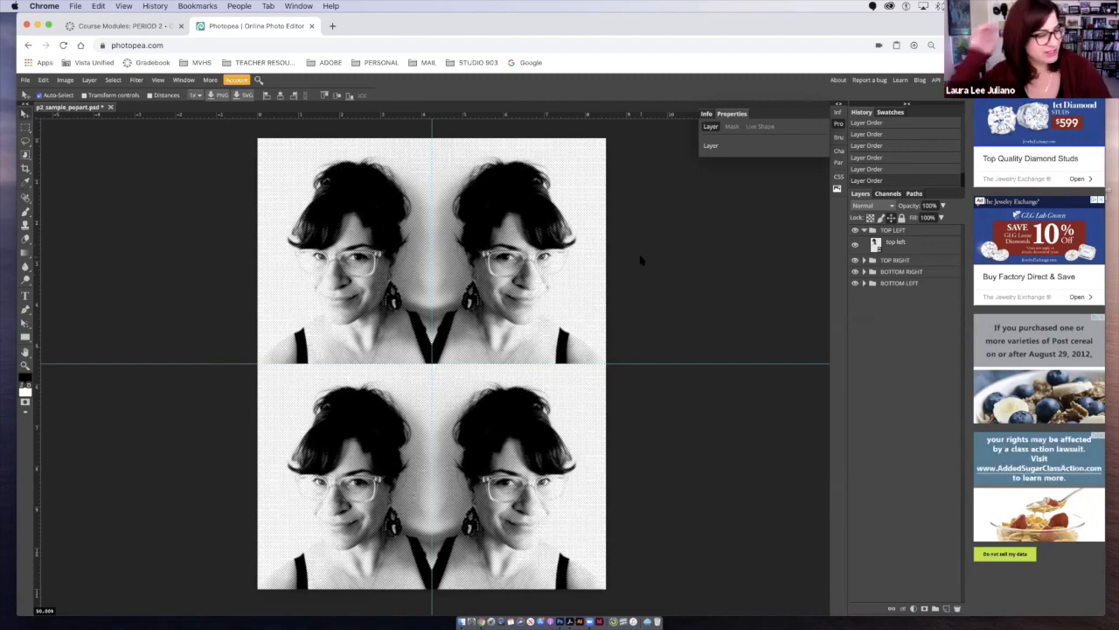
{"action": "key", "text": "super+s"}
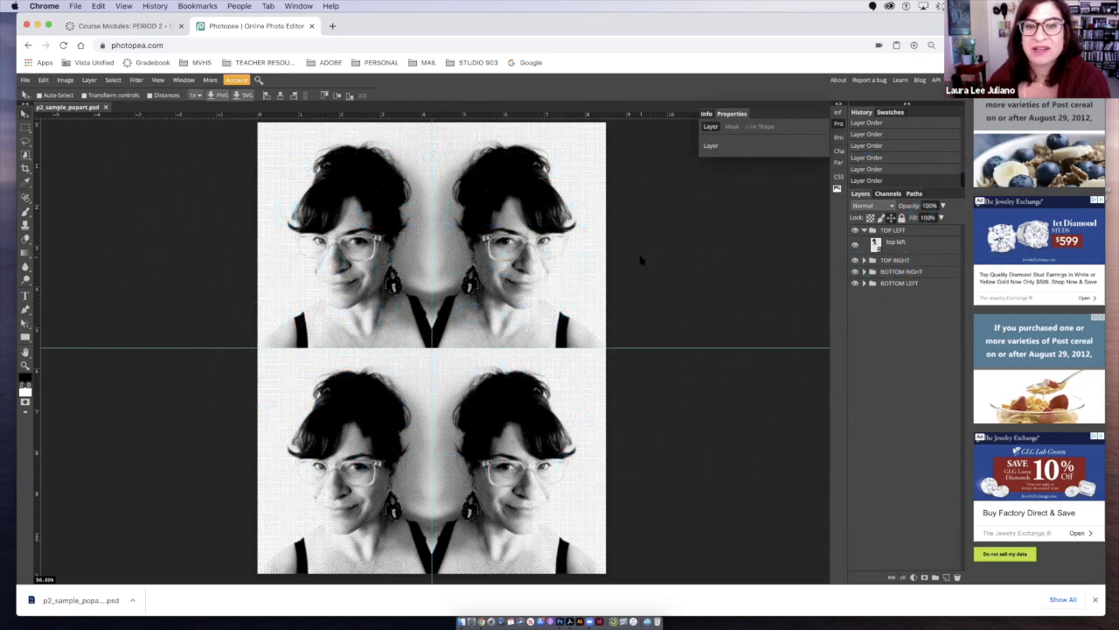
- Hide the TOP RIGHT, BOTTOM RIGHT and BOTTOM LEFT folders so only the top left portrait shows
{"action": "left_click", "coordinate": [855, 261]}
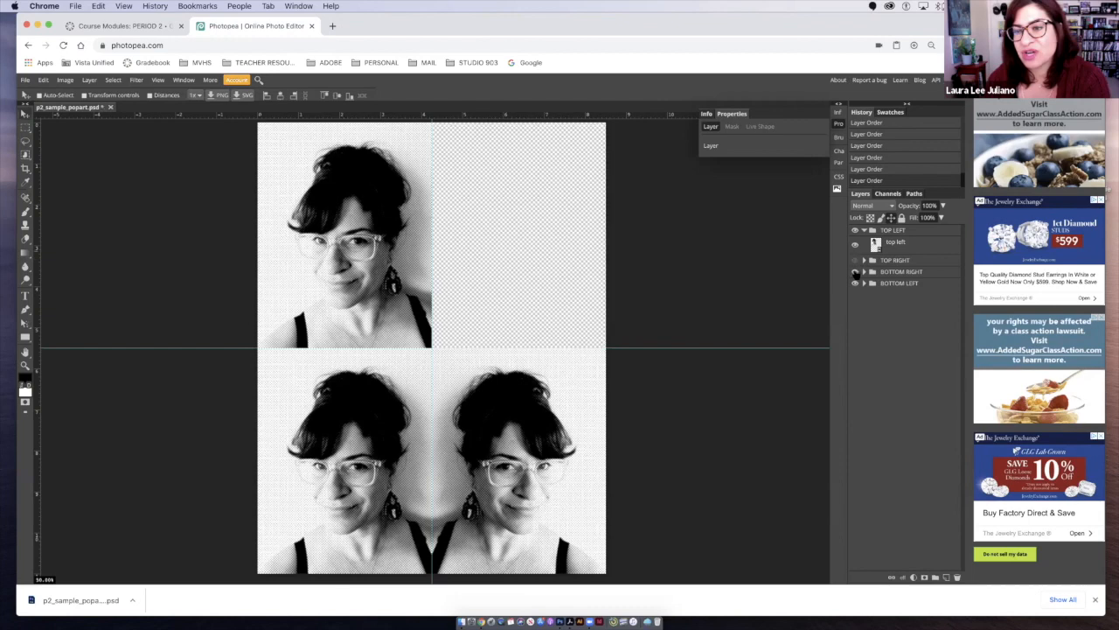
{"action": "left_click", "coordinate": [855, 272]}
{"action": "left_click", "coordinate": [855, 284]}
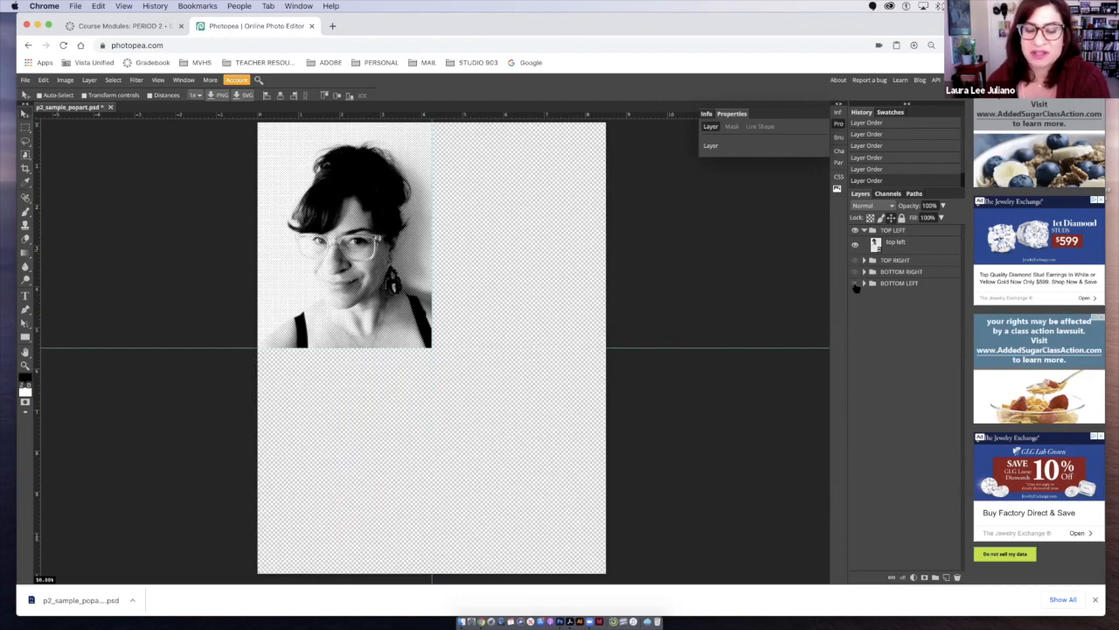
{"action": "scroll", "coordinate": [467, 288], "scroll_direction": "up", "scroll_amount": 5}
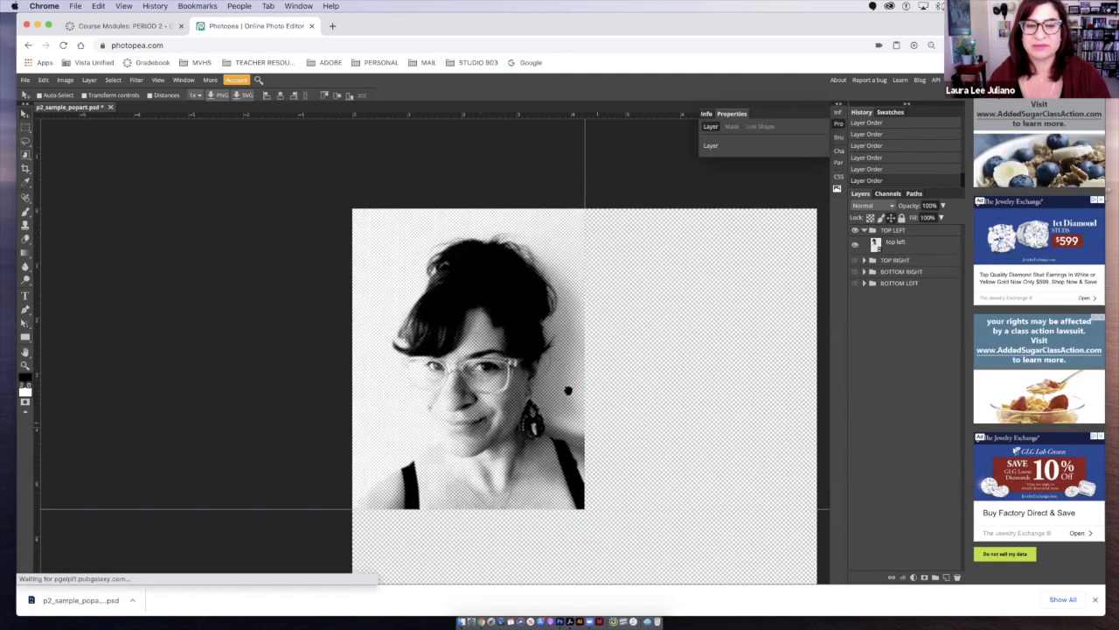
{"action": "left_click_drag", "start_coordinate": [569, 390], "coordinate": [538, 358]}
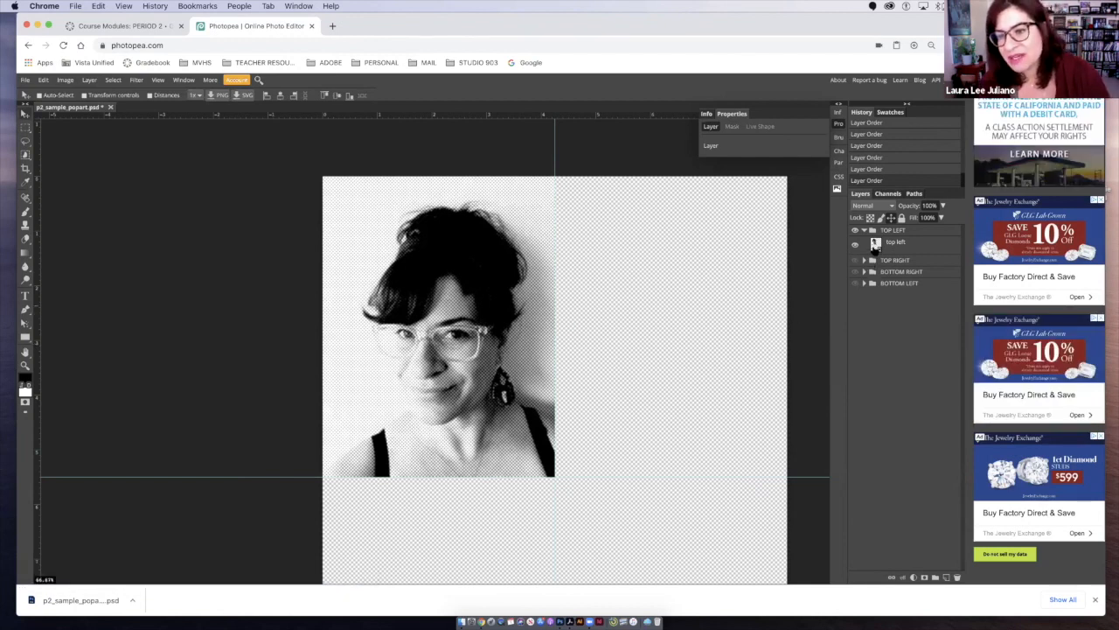
- Select the area around the top left portrait, subtracting the figure with the Lasso, fill it with cyan on the BACKGROUND layer, and deselect
{"action": "right_click", "coordinate": [27, 156]}
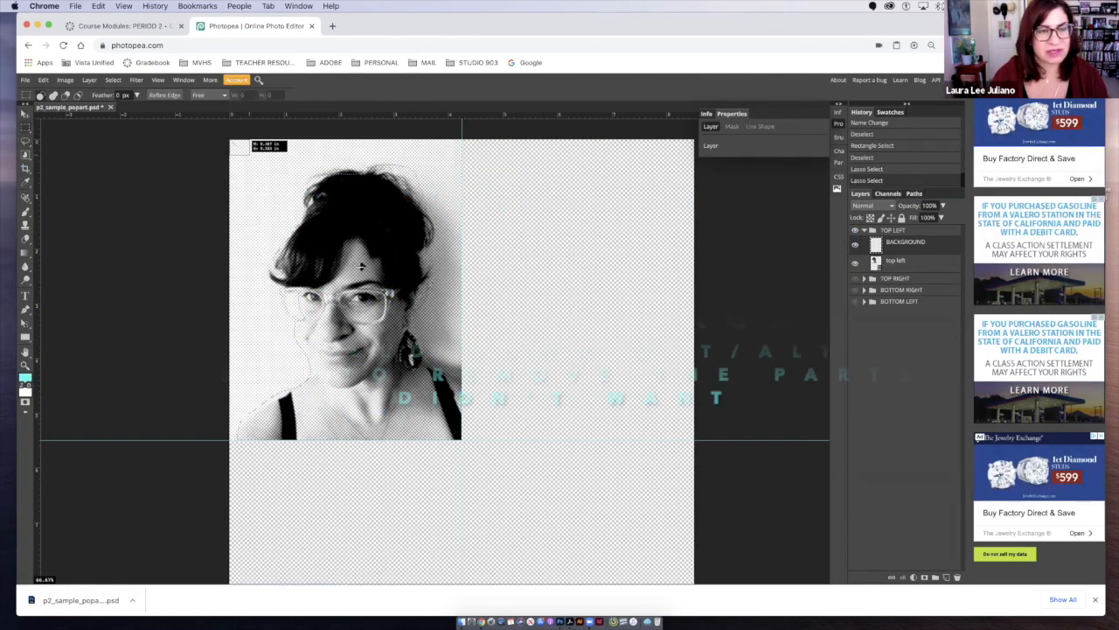
{"action": "left_click_drag", "start_coordinate": [249, 143], "coordinate": [462, 440]}
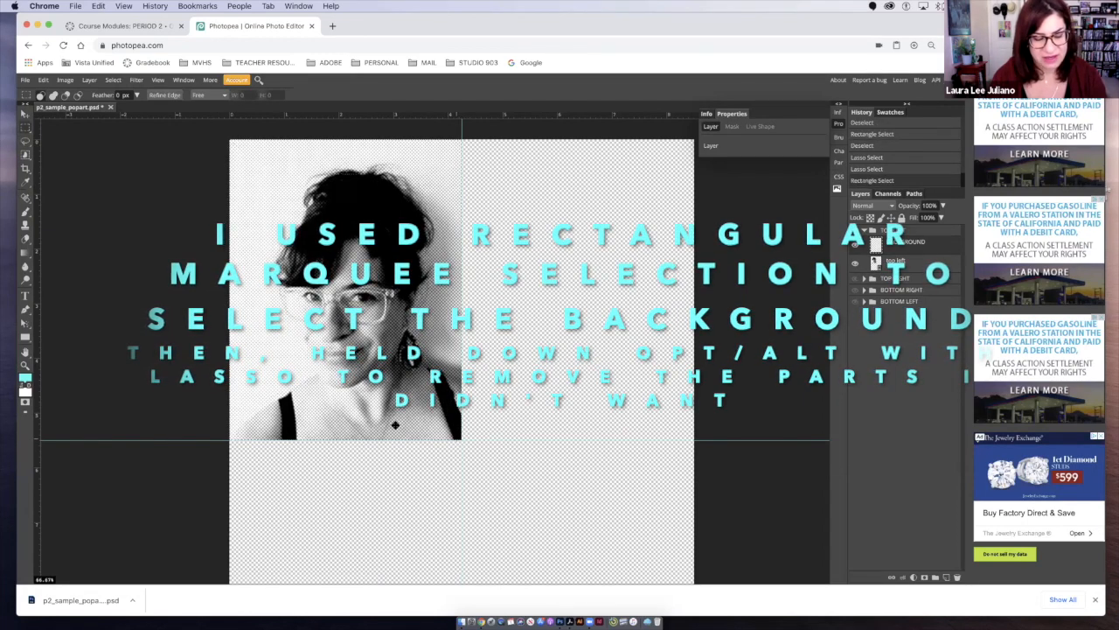
{"action": "key", "text": "l"}
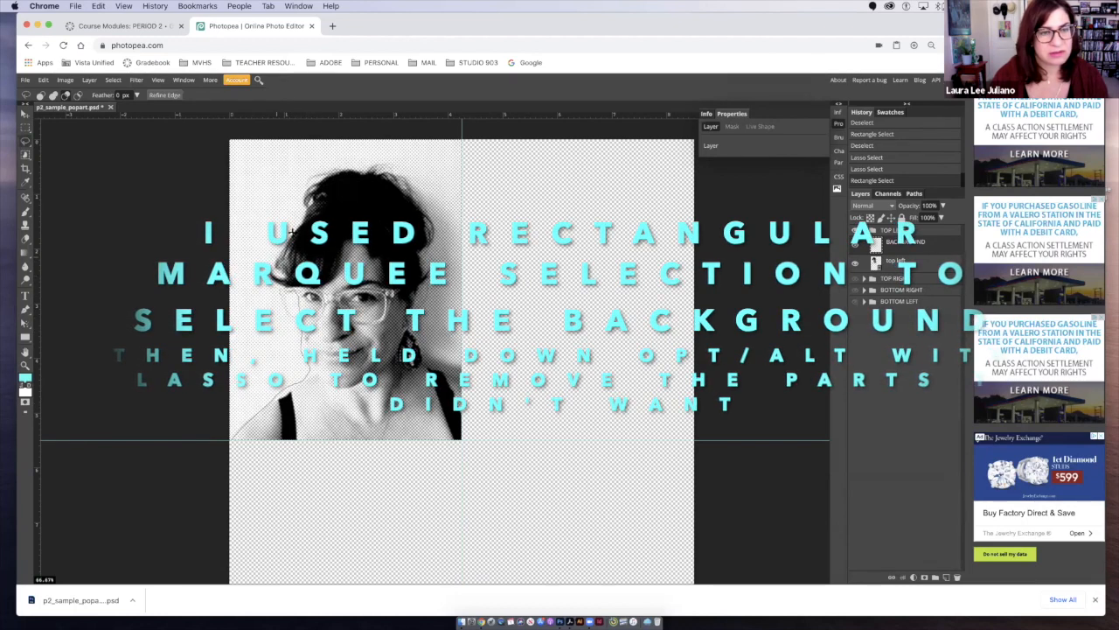
{"action": "left_click_drag", "start_coordinate": [325, 153], "coordinate": [412, 193]}
{"action": "mouse_move", "coordinate": [422, 258]}
{"action": "left_mouse_down"}
{"action": "mouse_move", "coordinate": [417, 348]}
{"action": "mouse_move", "coordinate": [456, 404]}
{"action": "mouse_move", "coordinate": [452, 381]}
{"action": "mouse_move", "coordinate": [459, 391]}
{"action": "mouse_move", "coordinate": [478, 466]}
{"action": "left_mouse_up"}
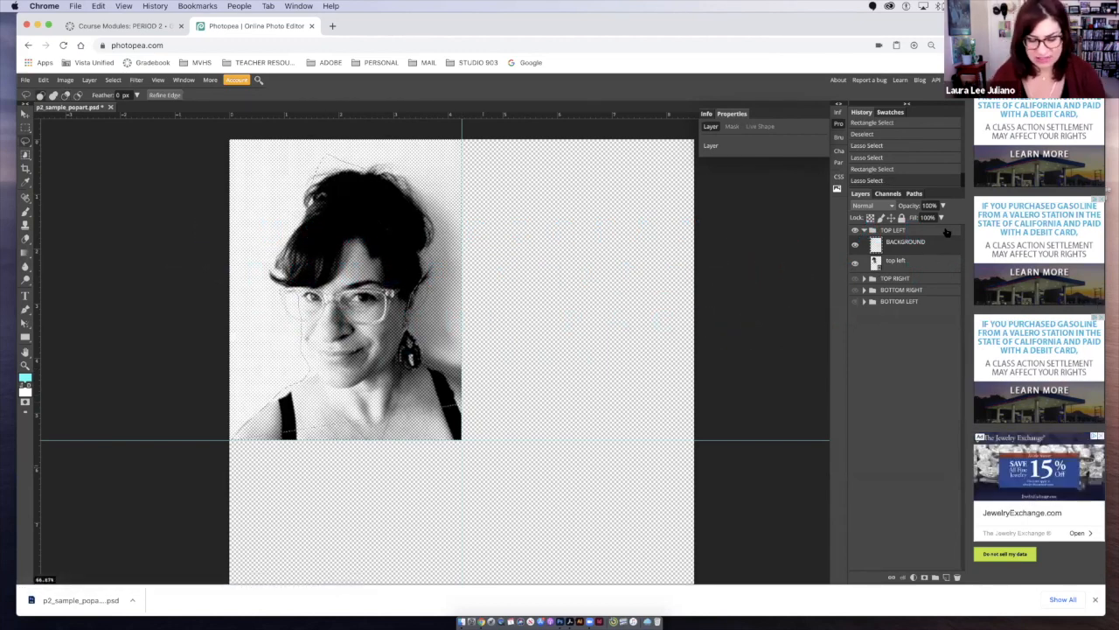
{"action": "key", "text": "alt+BackSpace"}
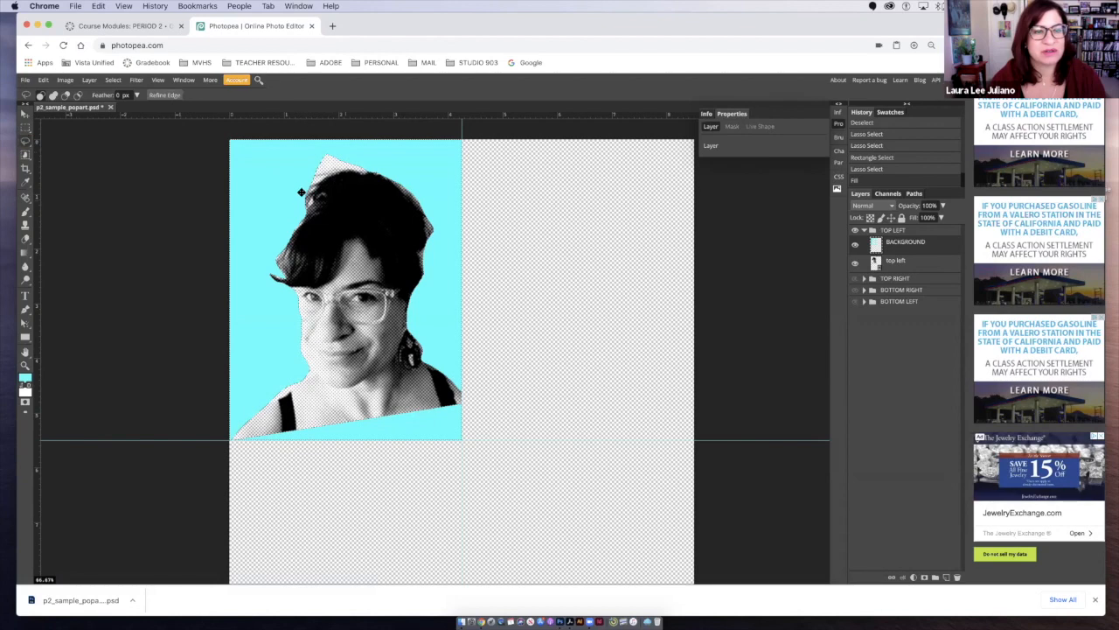
{"action": "key", "text": "ctrl+d"}
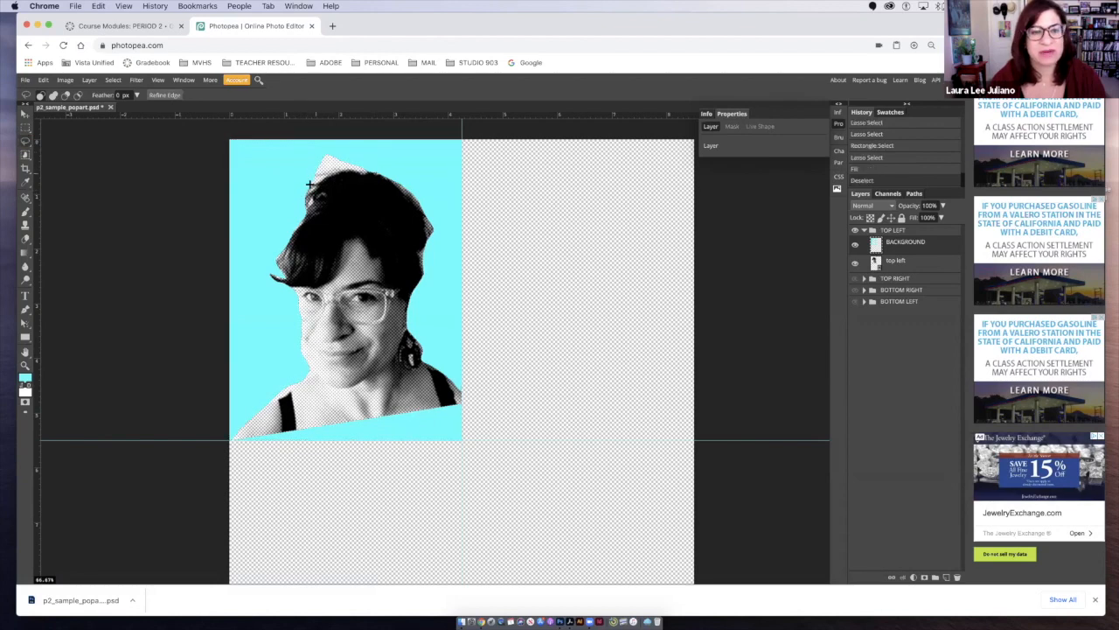
- Fill the missed gap above the hair with cyan and clear the cyan strip covering the lower chest and shoulders
{"action": "mouse_move", "coordinate": [363, 161]}
{"action": "left_mouse_down"}
{"action": "mouse_move", "coordinate": [320, 157]}
{"action": "mouse_move", "coordinate": [306, 184]}
{"action": "left_mouse_up"}
{"action": "key", "text": "alt+BackSpace"}
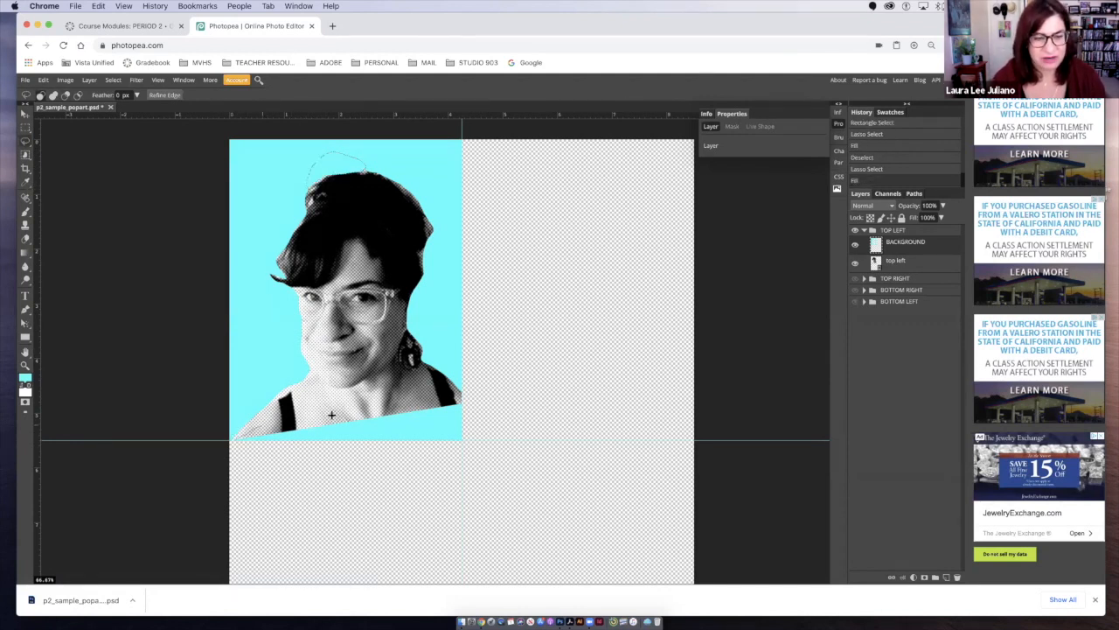
{"action": "mouse_move", "coordinate": [459, 396]}
{"action": "left_mouse_down"}
{"action": "mouse_move", "coordinate": [467, 421]}
{"action": "mouse_move", "coordinate": [409, 479]}
{"action": "mouse_move", "coordinate": [316, 490]}
{"action": "mouse_move", "coordinate": [248, 476]}
{"action": "mouse_move", "coordinate": [238, 435]}
{"action": "left_mouse_up"}
{"action": "key", "text": "Delete"}
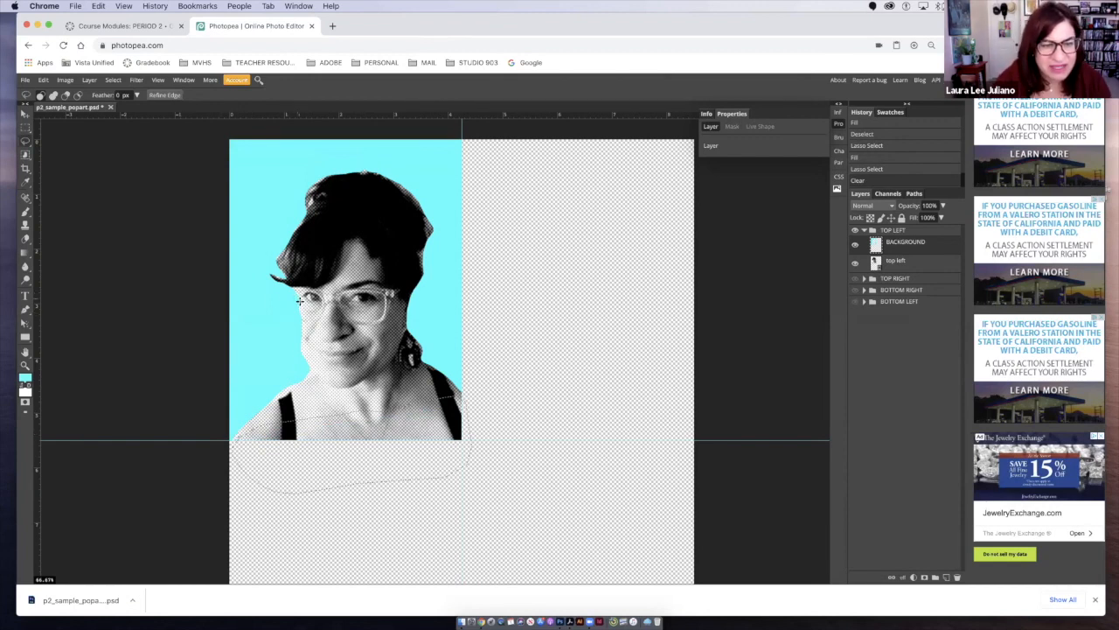
{"action": "key", "text": "super+d"}
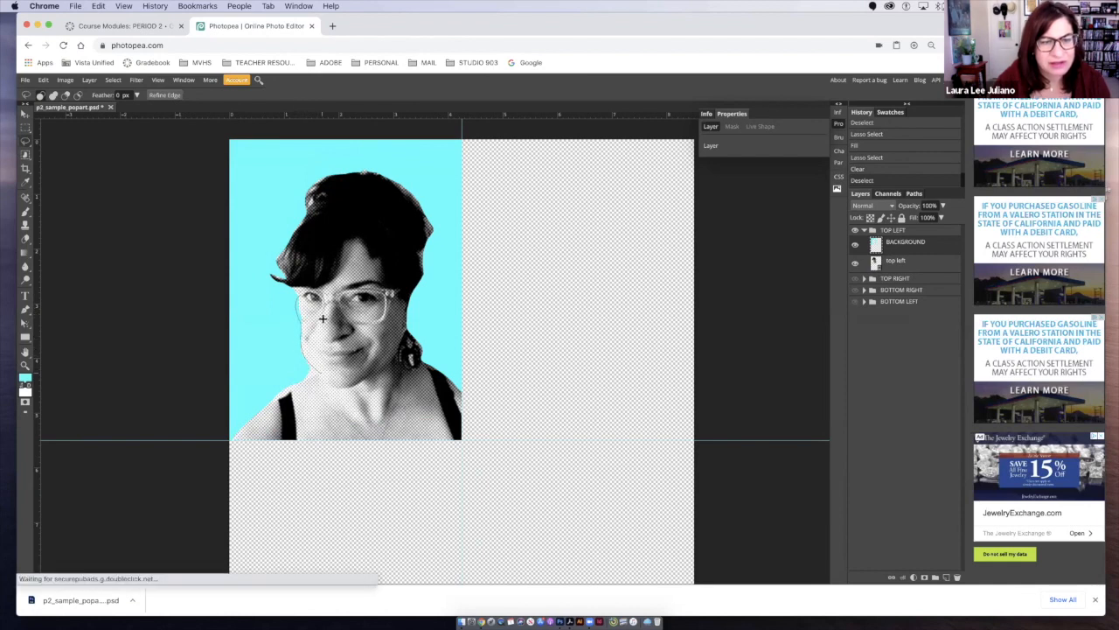
- Clear the stray cyan along the glasses and jaw, and set the BACKGROUND layer's blending mode to Multiply
{"action": "left_click_drag", "start_coordinate": [300, 295], "coordinate": [299, 296]}
{"action": "key", "text": "Delete"}
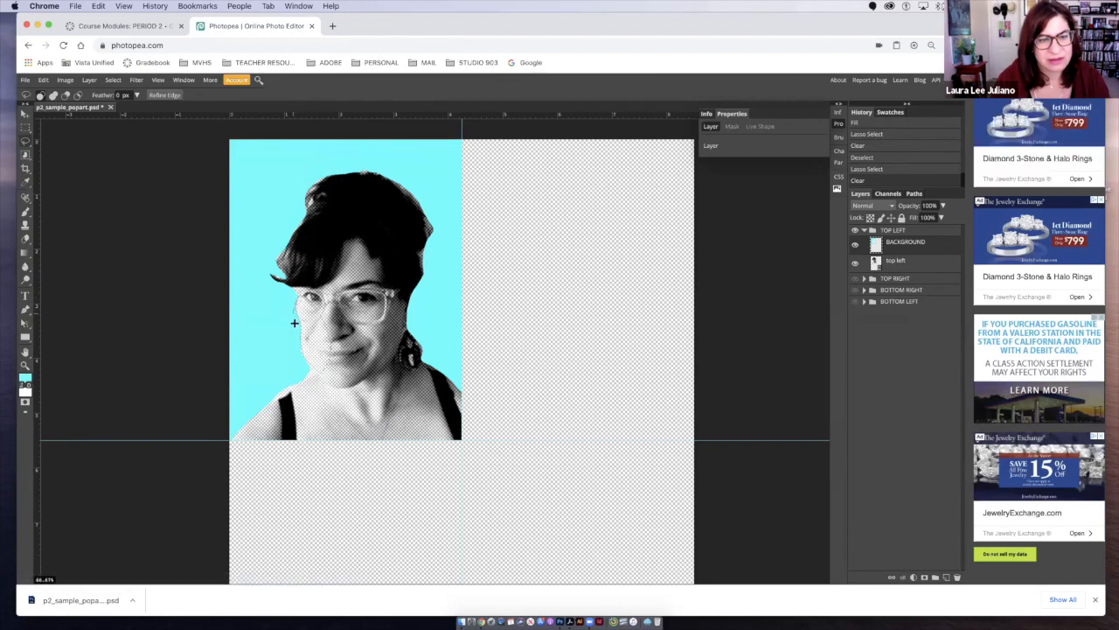
{"action": "left_click_drag", "start_coordinate": [297, 335], "coordinate": [332, 374]}
{"action": "key", "text": "Delete"}
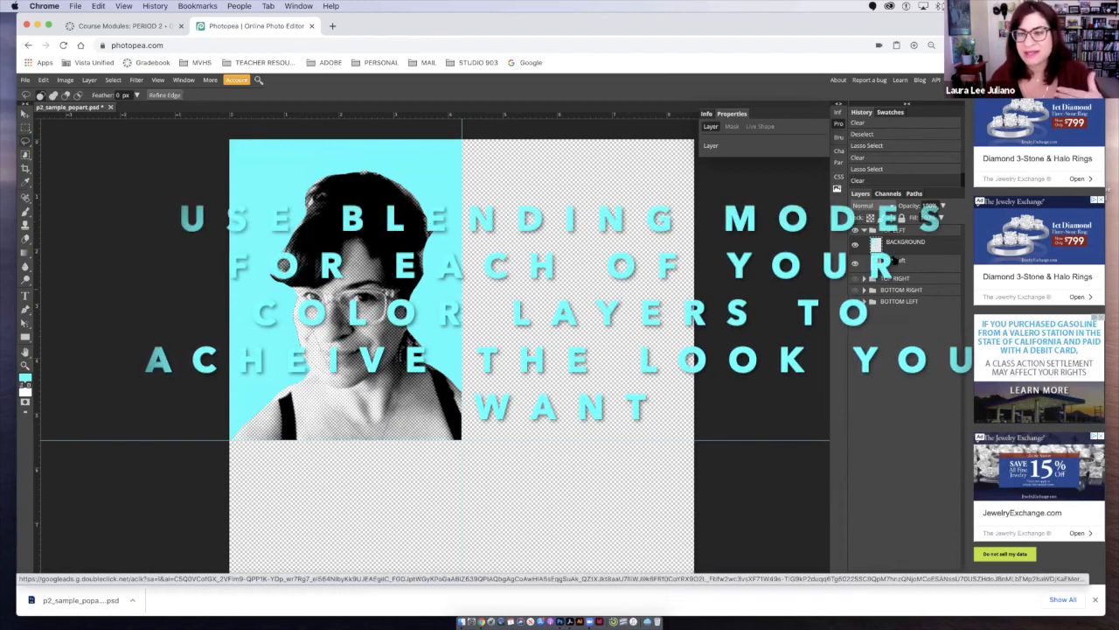
{"action": "left_click", "coordinate": [864, 205]}
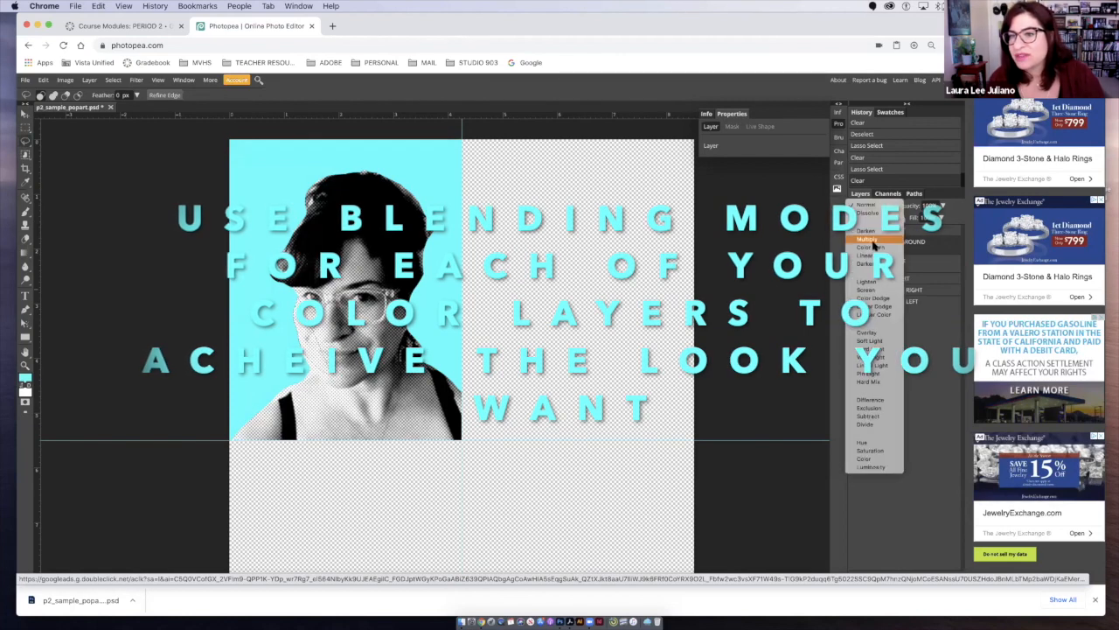
{"action": "left_click", "coordinate": [870, 239]}
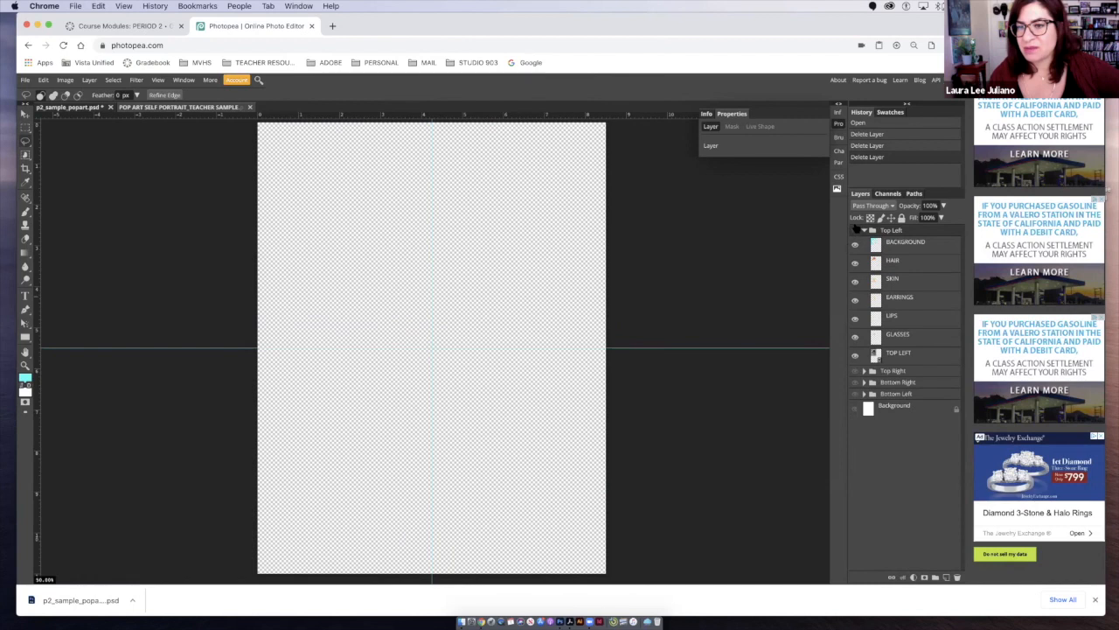
- Show the teacher sample's Top Left folder and hide its HAIR, SKIN, LIPS, EARRINGS and GLASSES layers
{"action": "left_click", "coordinate": [854, 231]}
{"action": "left_click", "coordinate": [855, 260]}
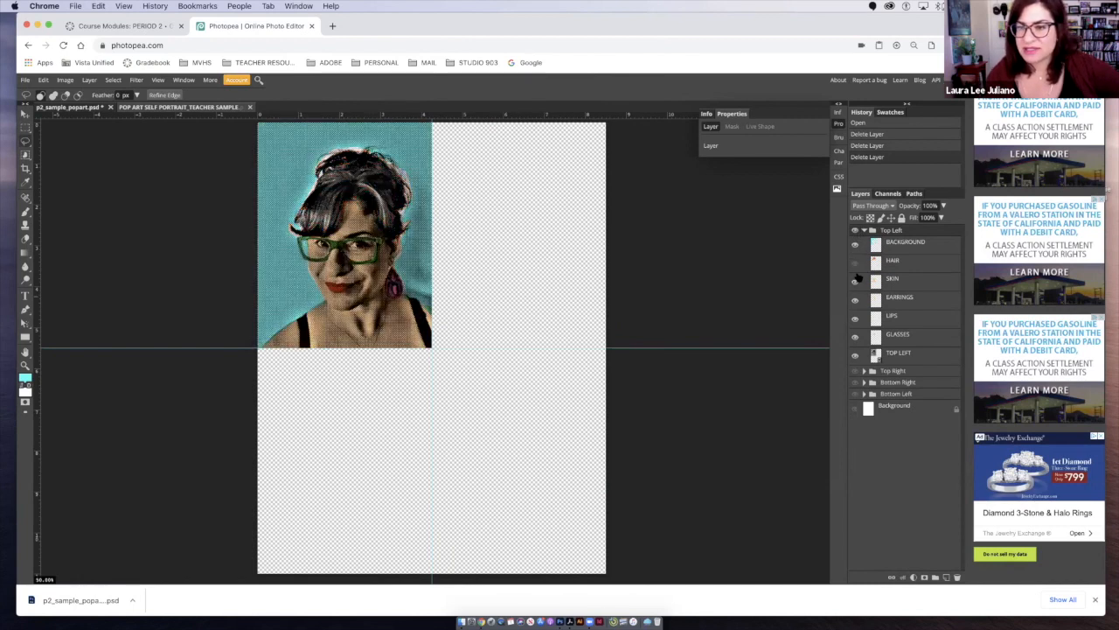
{"action": "left_click", "coordinate": [855, 280]}
{"action": "left_click", "coordinate": [855, 316]}
{"action": "left_click", "coordinate": [856, 299]}
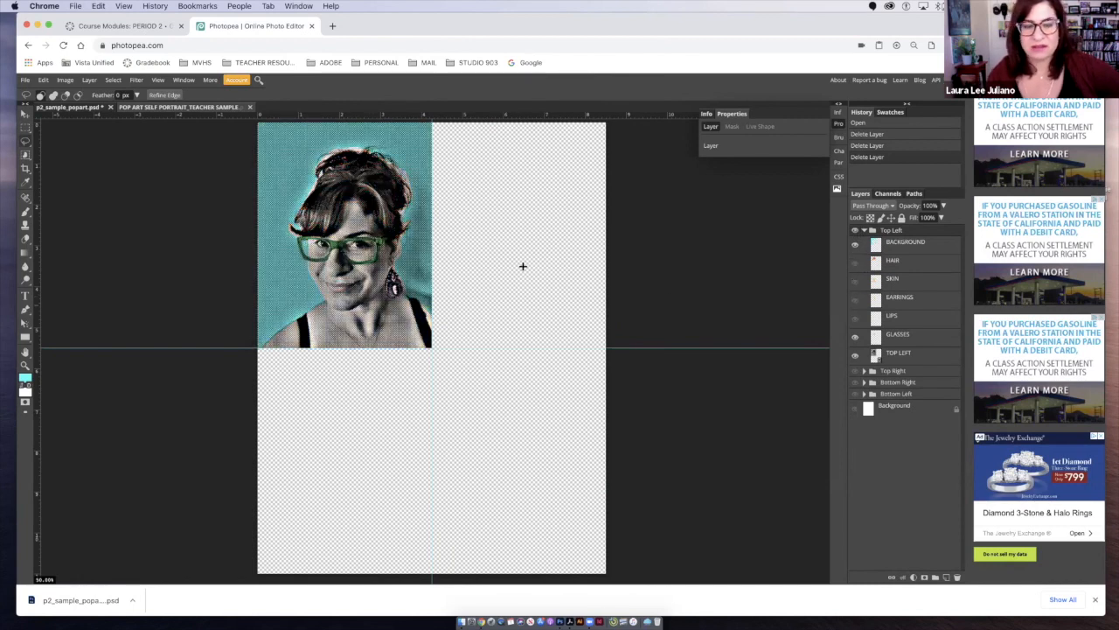
{"action": "left_click", "coordinate": [855, 337]}
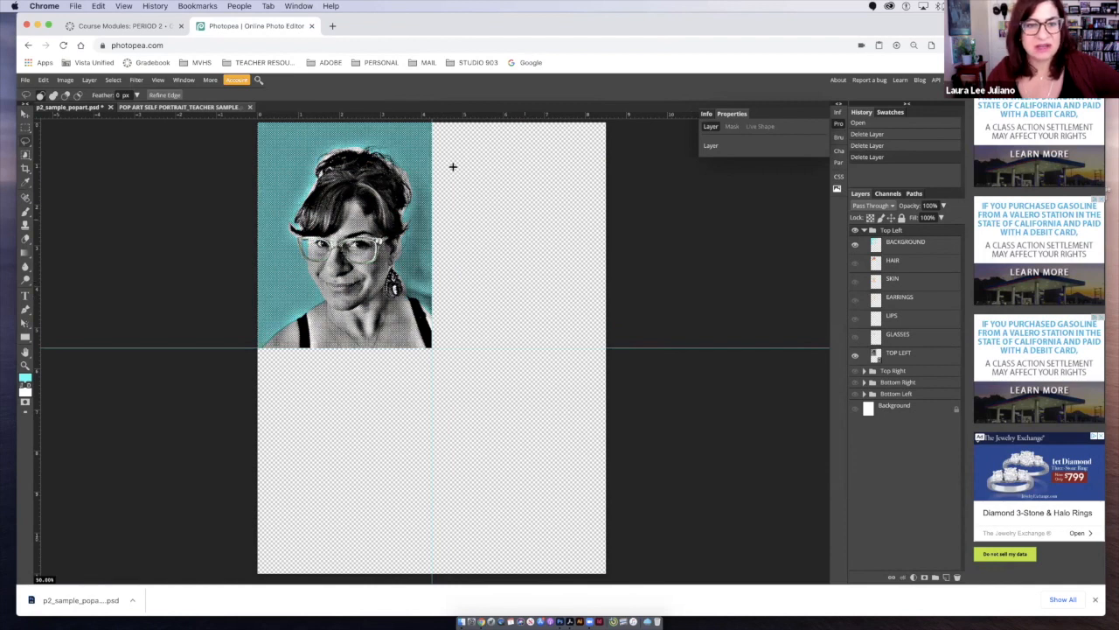
- Turn the sample's HAIR, SKIN, EARRINGS, LIPS and GLASSES layers back on one by one to review each colour
{"action": "left_click", "coordinate": [855, 262]}
{"action": "left_click", "coordinate": [856, 282]}
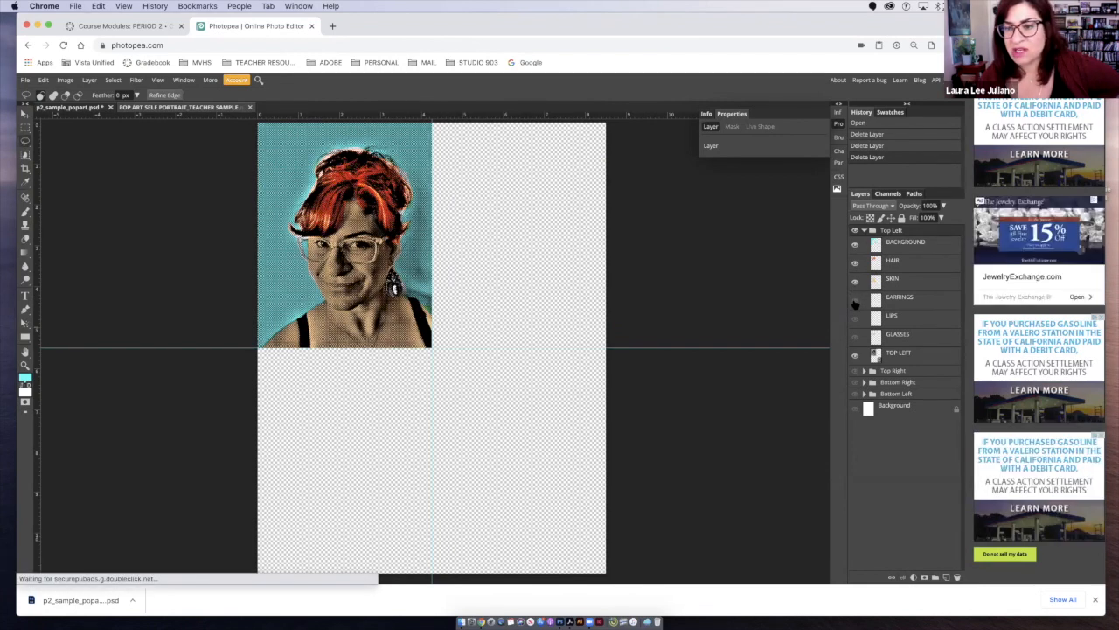
{"action": "left_click", "coordinate": [856, 302]}
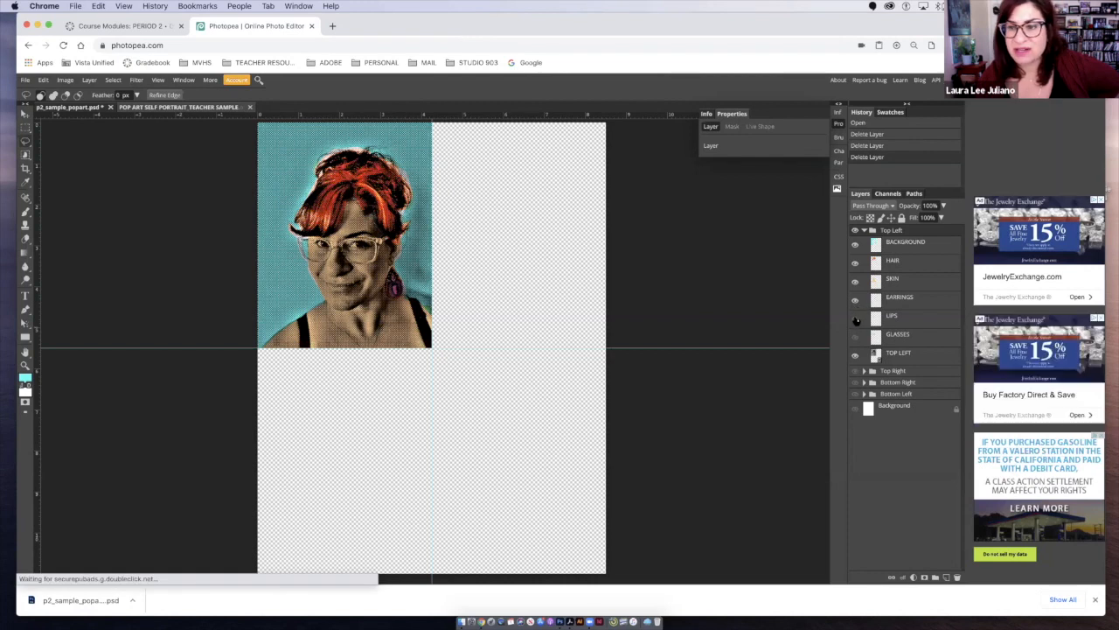
{"action": "left_click", "coordinate": [856, 320]}
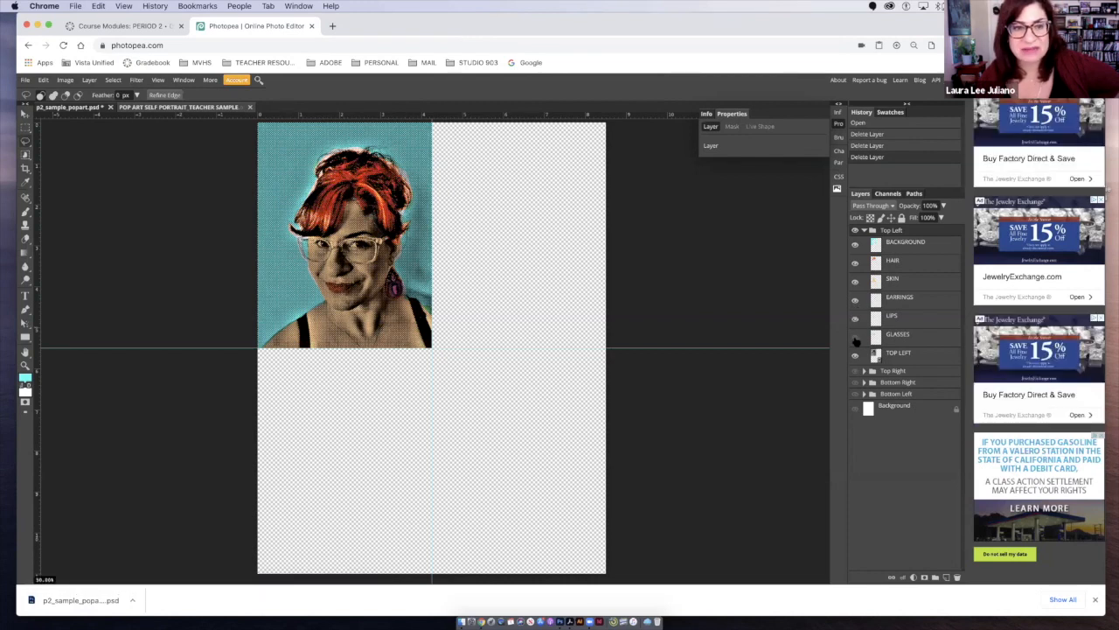
{"action": "left_click", "coordinate": [855, 339]}
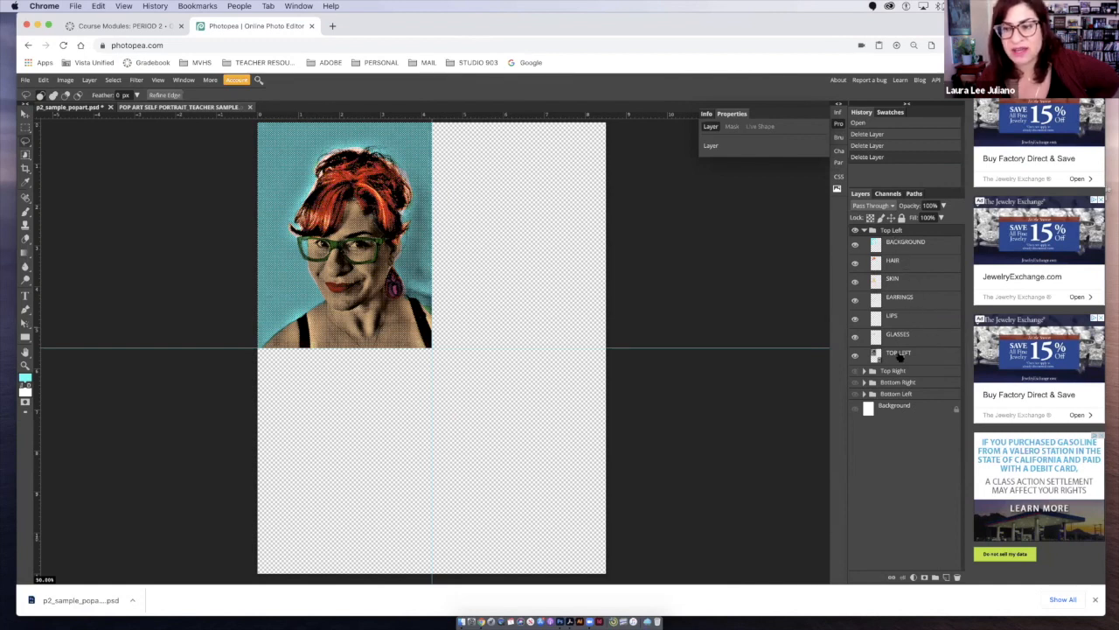
- Expand the sample's Top Right folder, hide all layers inside it, and turn on the folder's visibility
{"action": "left_click", "coordinate": [864, 370]}
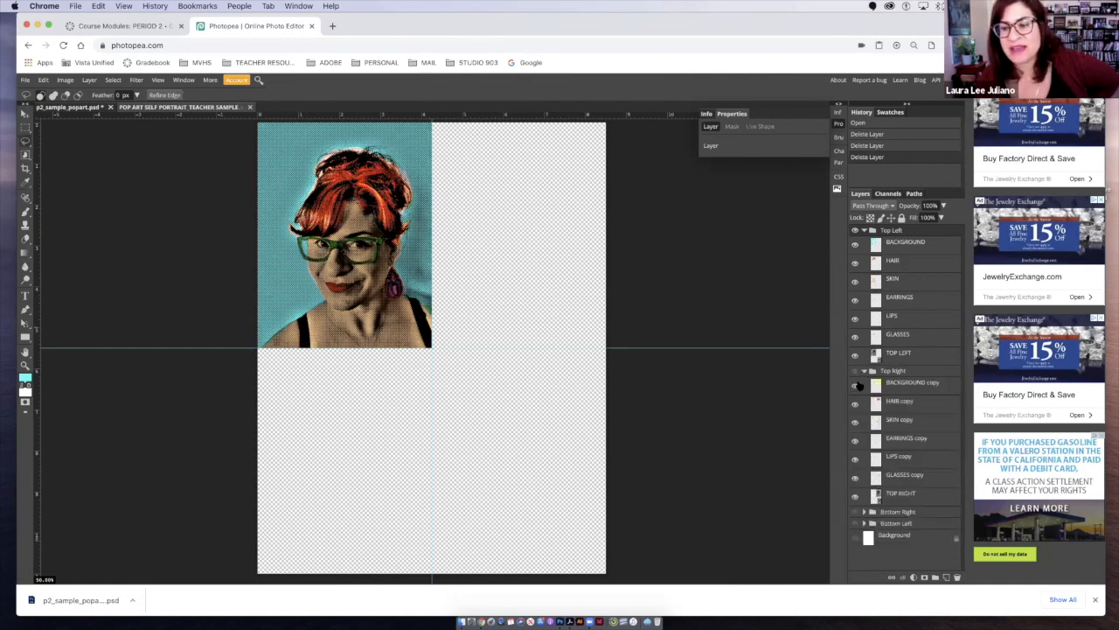
{"action": "left_click", "coordinate": [855, 495]}
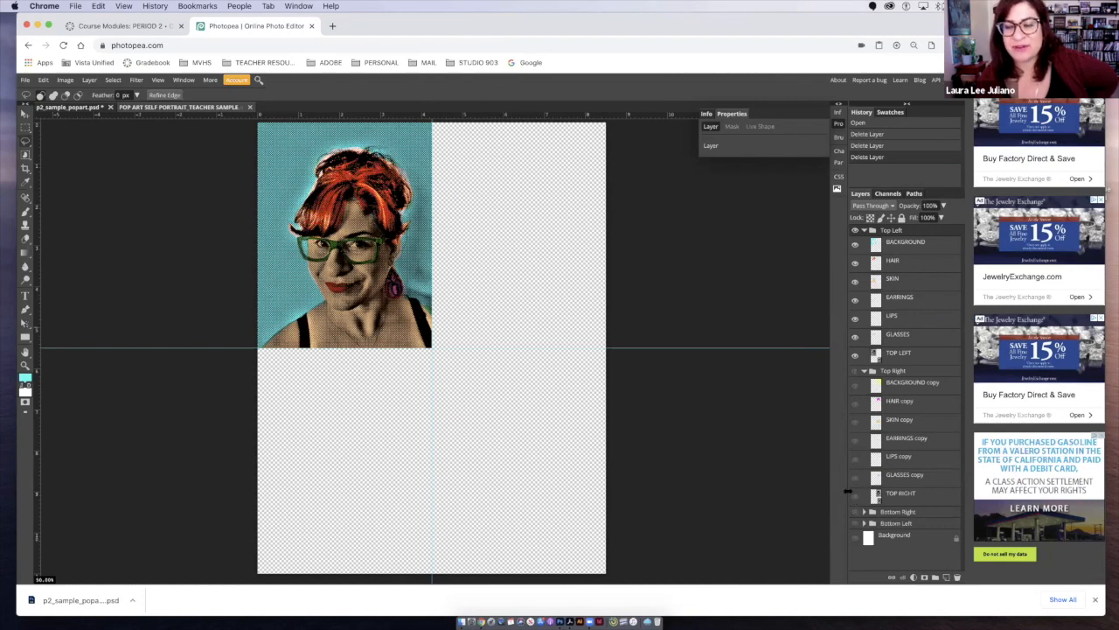
{"action": "left_click", "coordinate": [856, 372]}
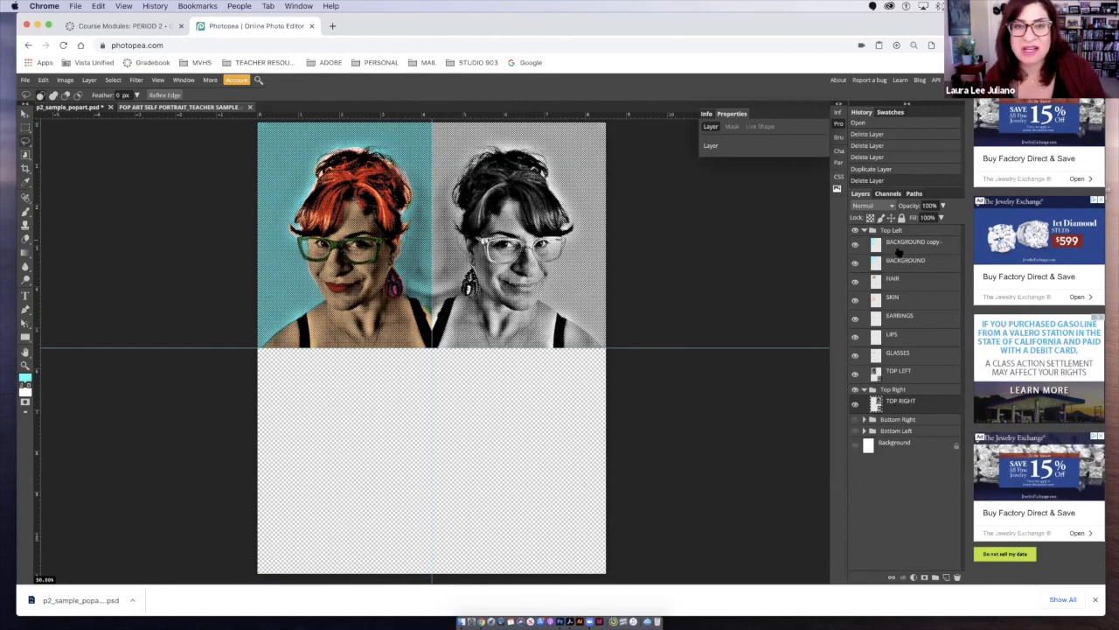
- Place the BACKGROUND copy layer in the Top Right folder above TOP RIGHT and move its colour over the top right quadrant
{"action": "left_click_drag", "start_coordinate": [877, 248], "coordinate": [889, 404]}
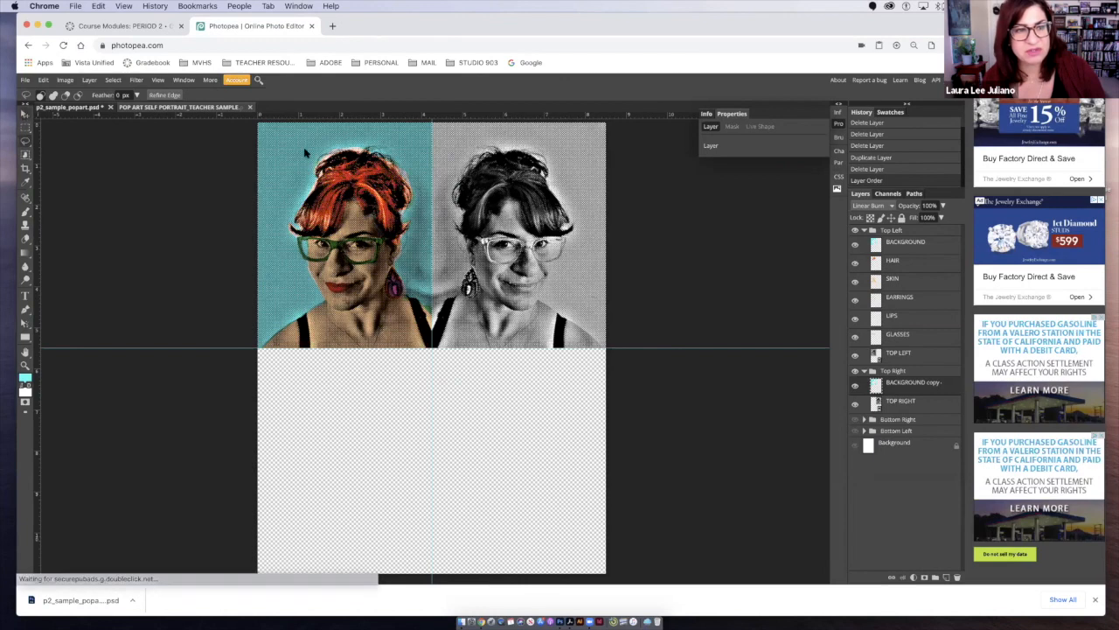
{"action": "key", "text": "v"}
{"action": "left_click_drag", "start_coordinate": [418, 133], "coordinate": [593, 133]}
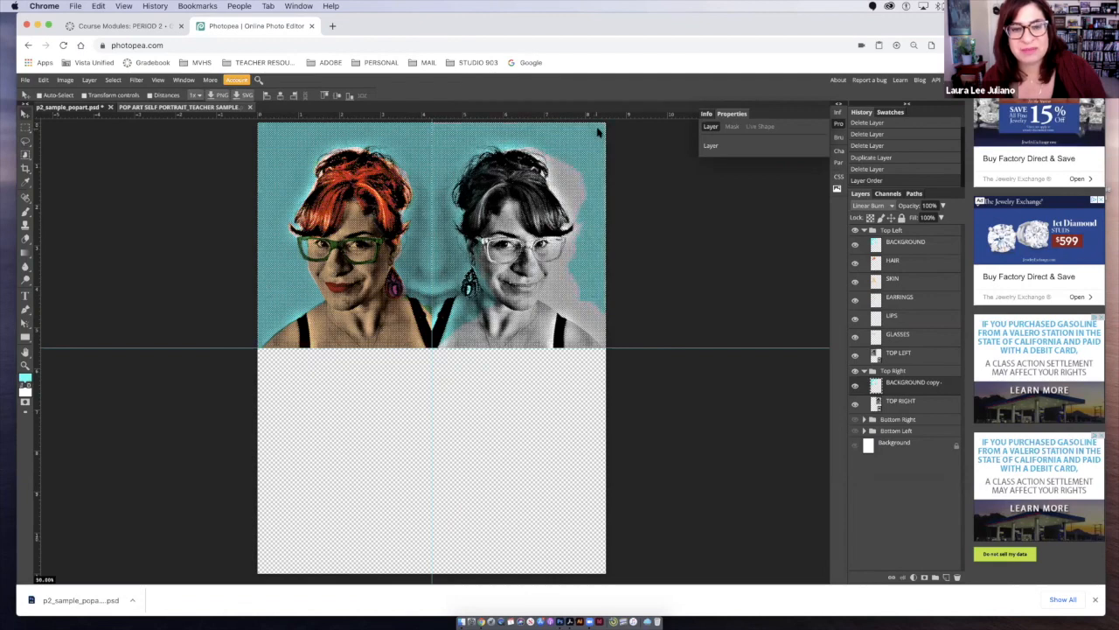
{"action": "left_click_drag", "start_coordinate": [599, 133], "coordinate": [599, 133]}
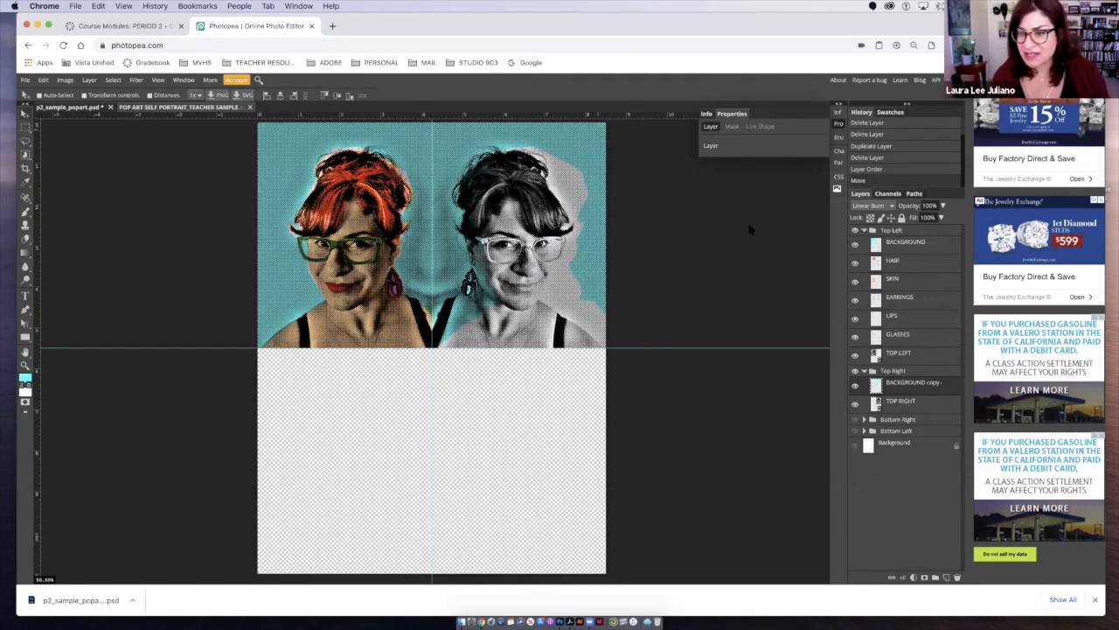
- Flip the BACKGROUND copy layer in the Top Right folder horizontally to fit the mirrored portrait
{"action": "left_click", "coordinate": [46, 82]}
{"action": "mouse_move", "coordinate": [103, 292]}
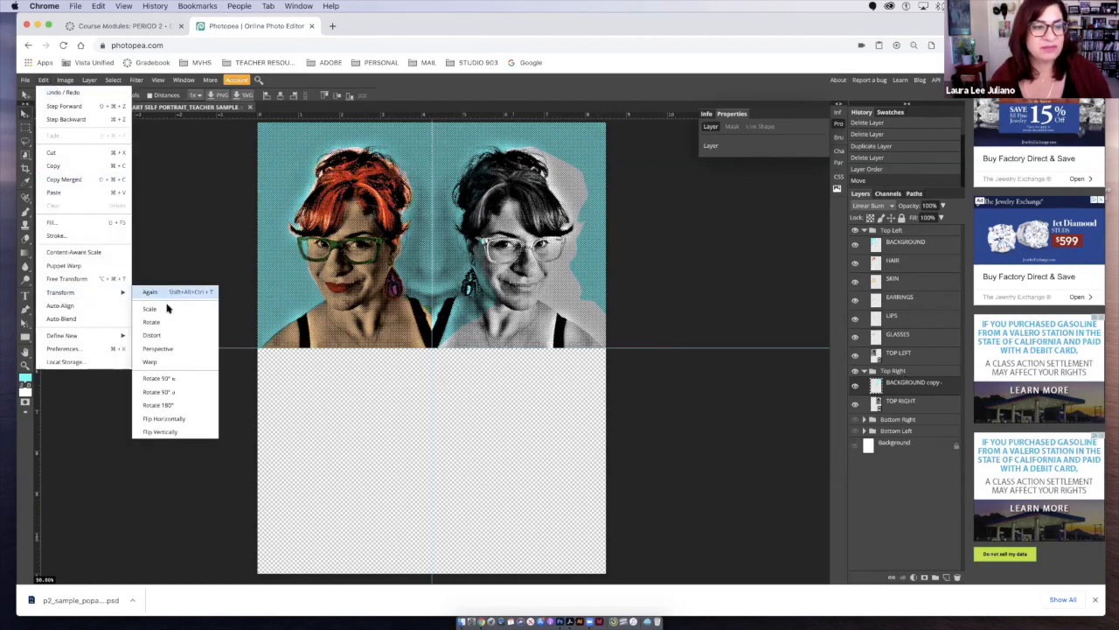
{"action": "left_click", "coordinate": [167, 419]}
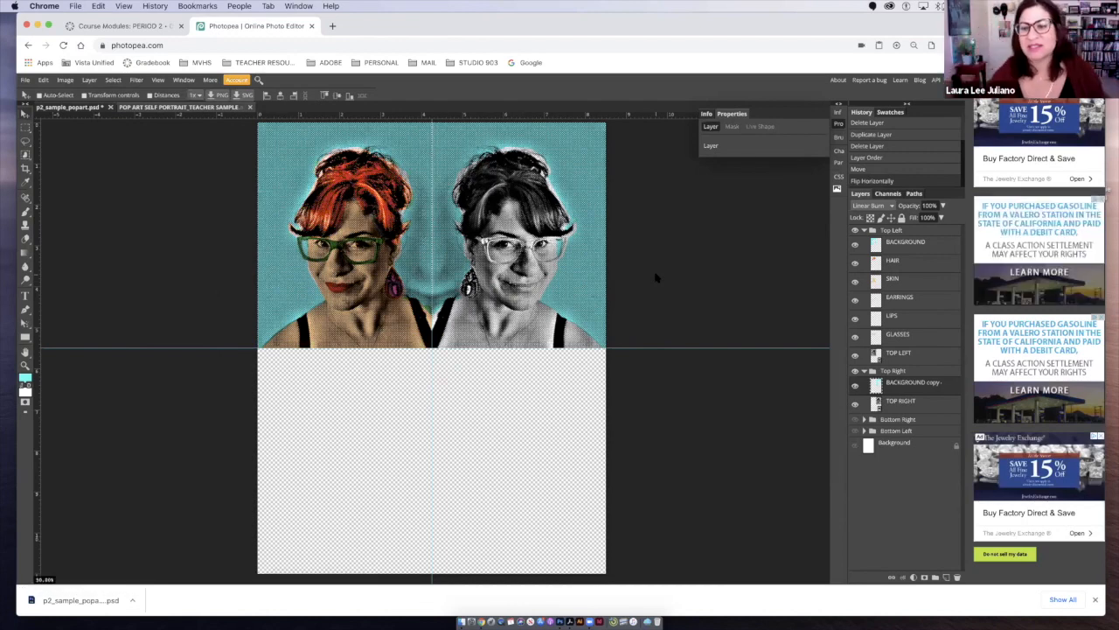
- Select all pixels of the BACKGROUND copy layer and fill them with yellow ffff00 as the foreground colour
{"action": "left_click", "coordinate": [874, 394], "text": "super"}
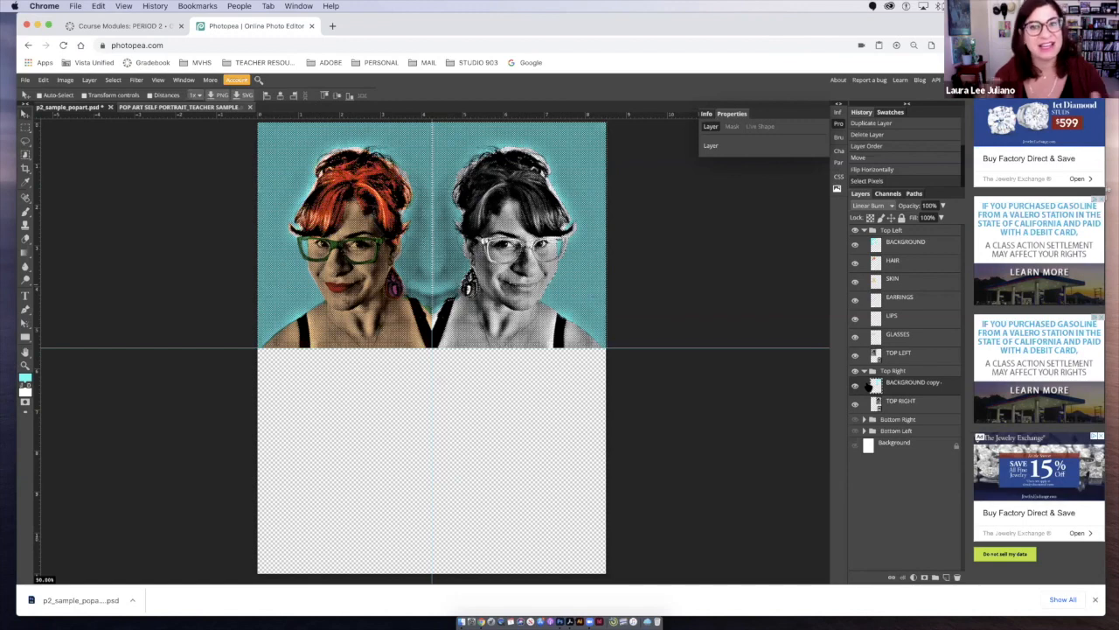
{"action": "left_click", "coordinate": [25, 380]}
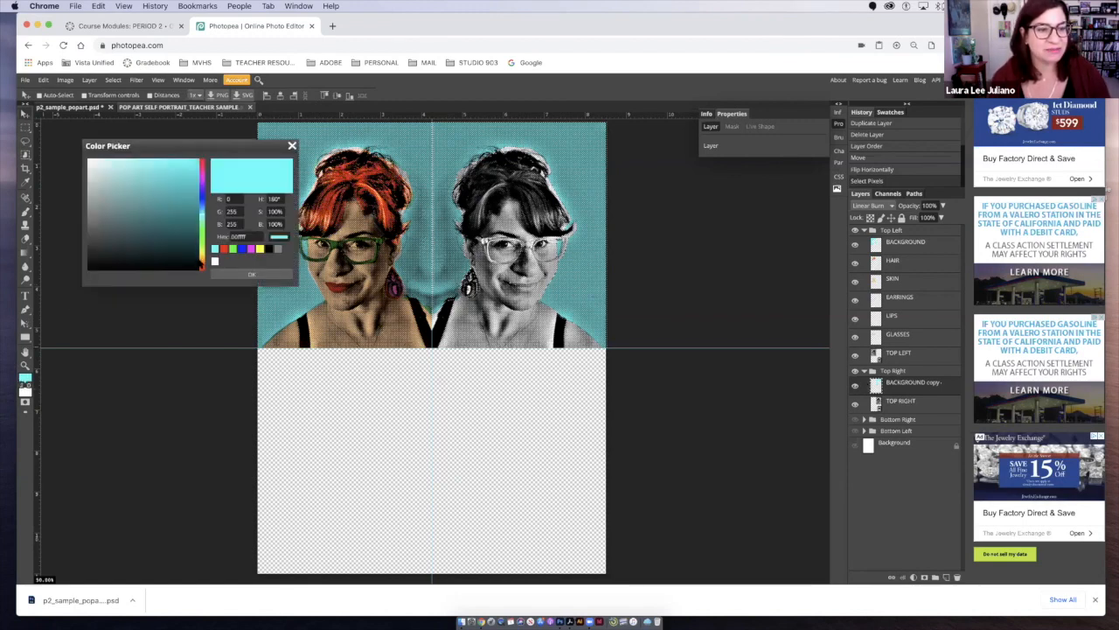
{"action": "left_click", "coordinate": [260, 249]}
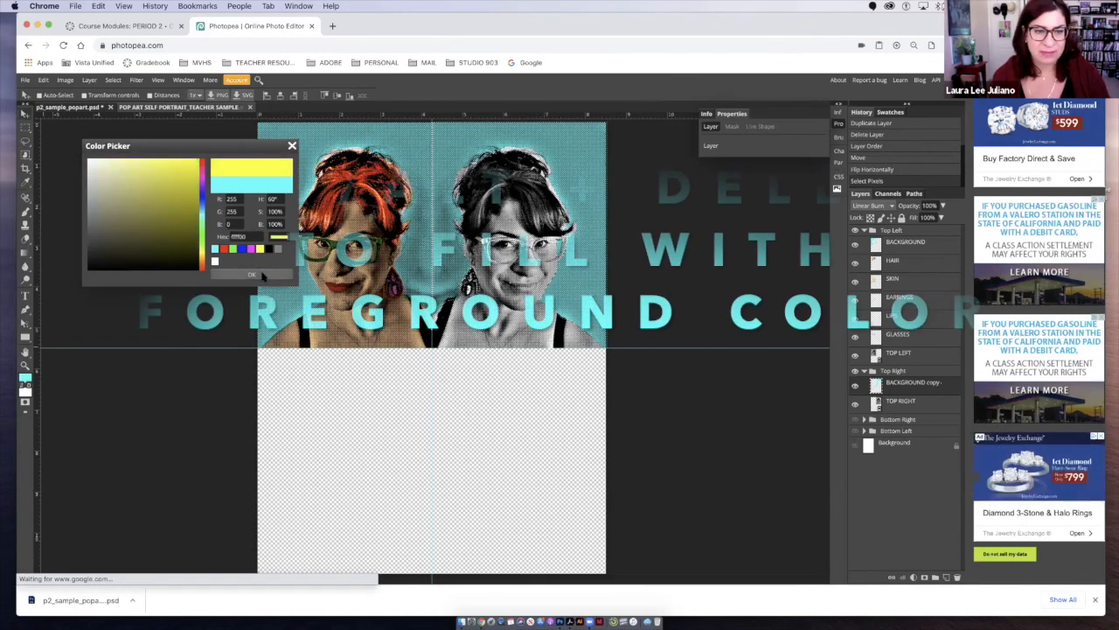
{"action": "left_click", "coordinate": [261, 275]}
{"action": "key", "text": "alt+BackSpace"}
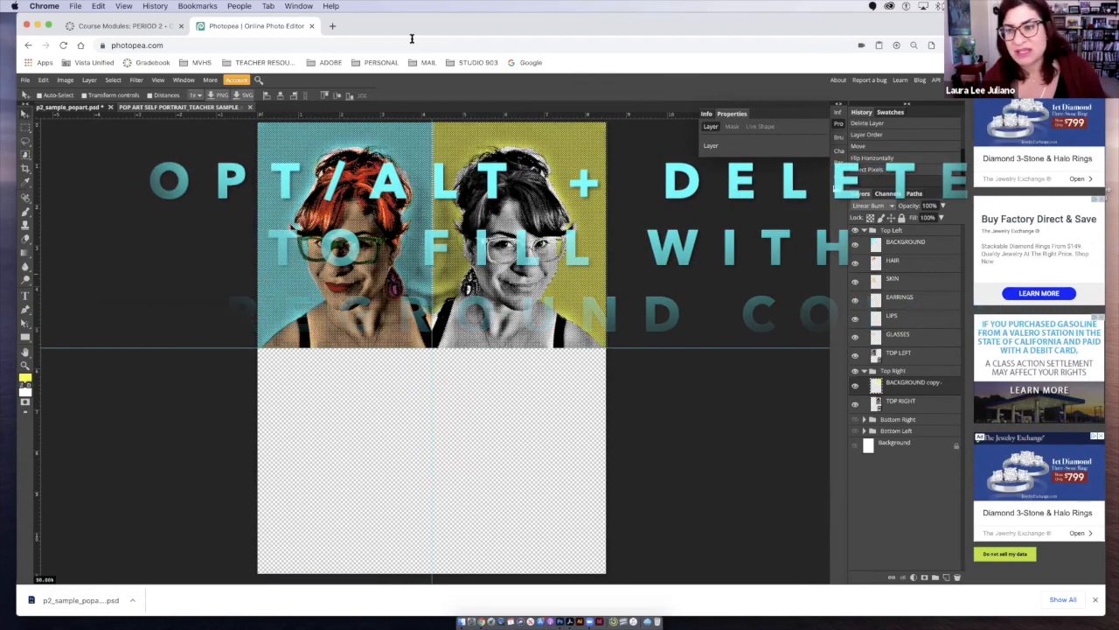
- Try Overlay, Color Dodge, Linear Dodge and Color Burn on the BACKGROUND copy layer, then set its blend mode to Darker Color
{"action": "left_click", "coordinate": [870, 206]}
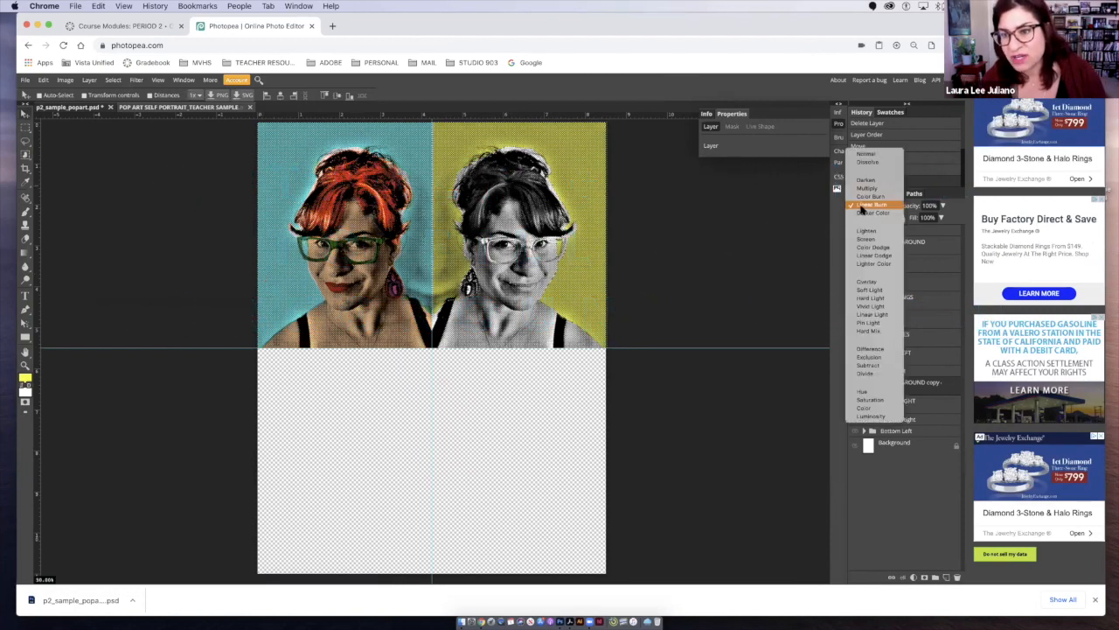
{"action": "left_click", "coordinate": [871, 283]}
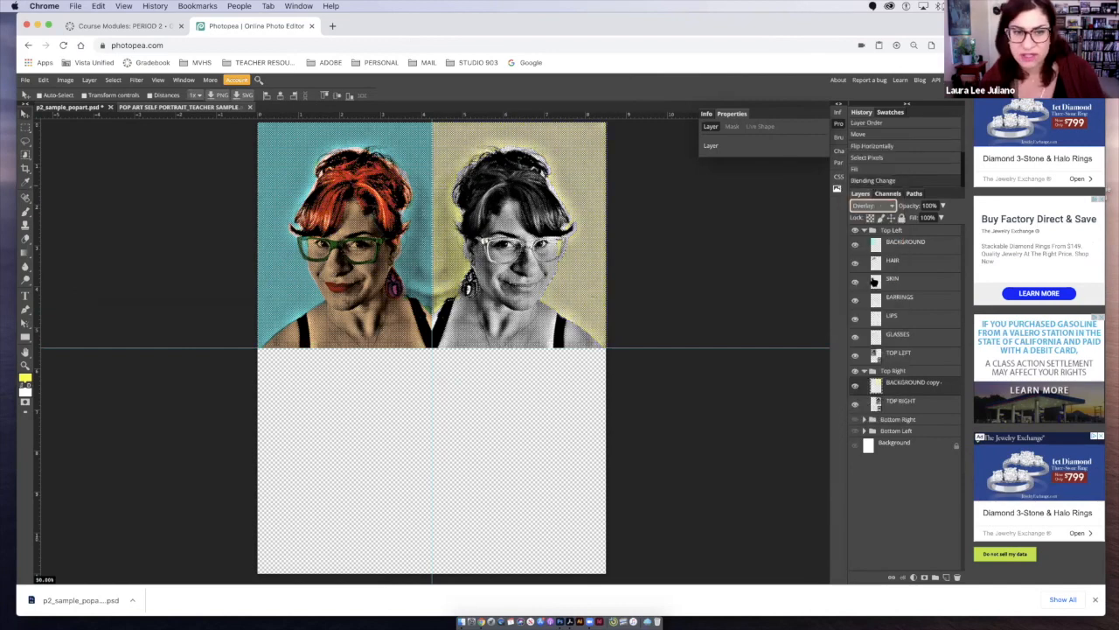
{"action": "left_click", "coordinate": [866, 207]}
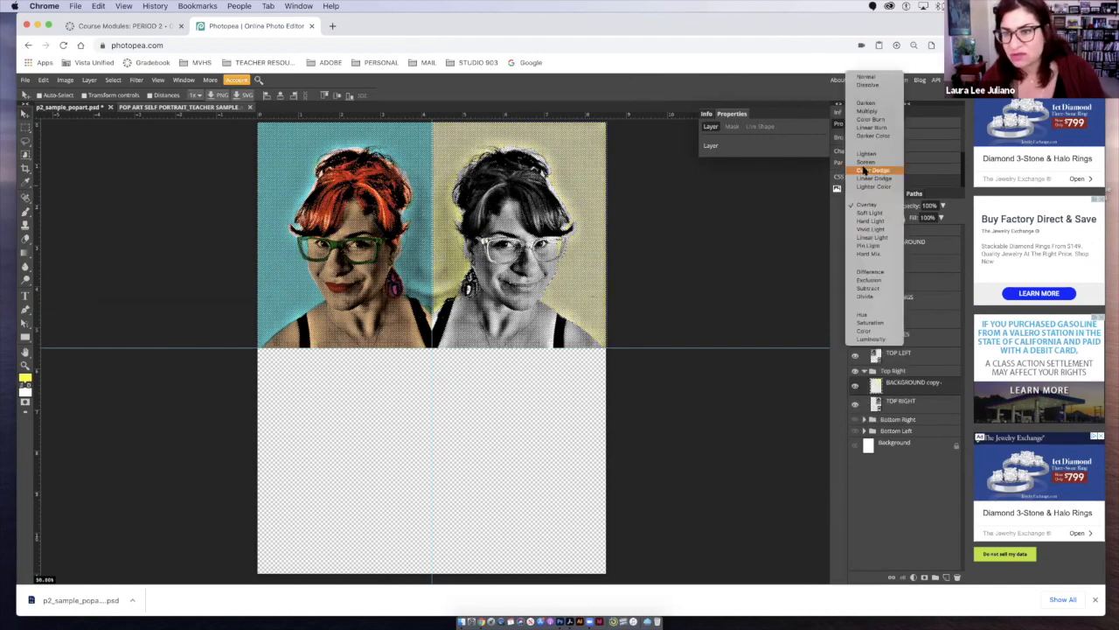
{"action": "left_click", "coordinate": [870, 171]}
{"action": "left_click", "coordinate": [873, 208]}
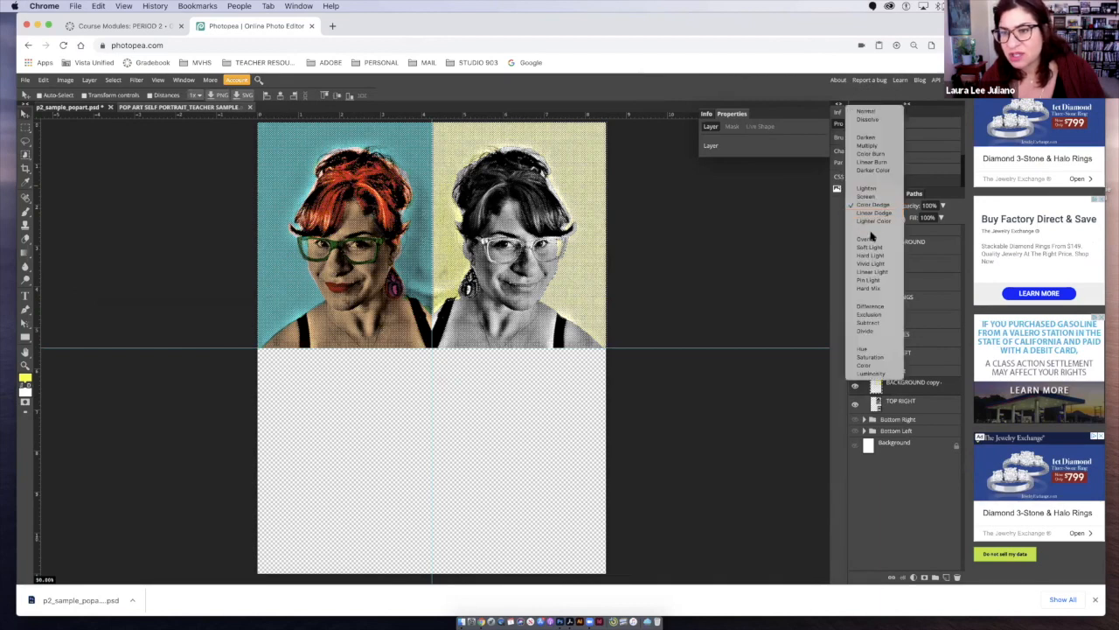
{"action": "left_click", "coordinate": [868, 214]}
{"action": "left_click", "coordinate": [870, 207]}
{"action": "left_click", "coordinate": [867, 145]}
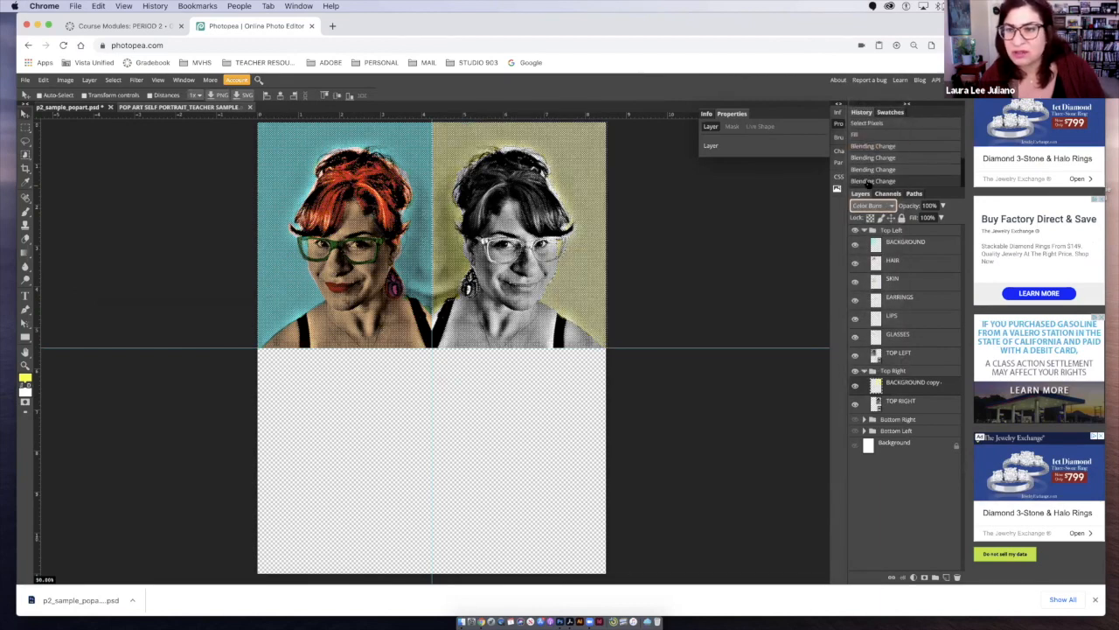
{"action": "left_click", "coordinate": [871, 206]}
{"action": "left_click", "coordinate": [866, 196]}
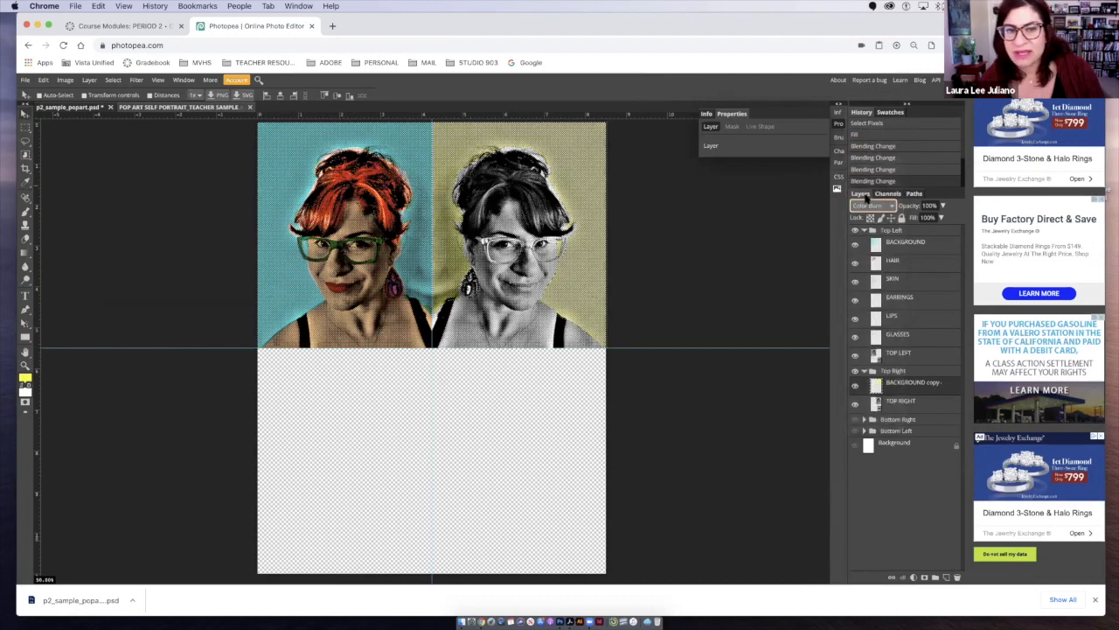
{"action": "left_click", "coordinate": [869, 206]}
{"action": "left_click", "coordinate": [872, 228]}
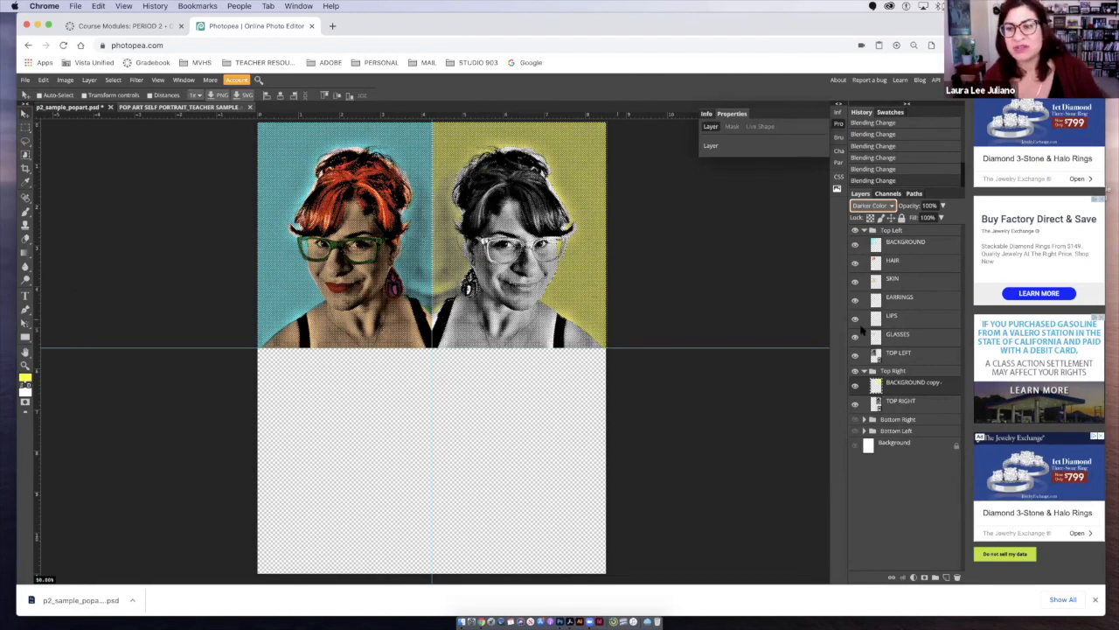
- Duplicate the HAIR layer into the Top Right folder above TOP RIGHT and move its selected pixels over the top right portrait
{"action": "left_click_drag", "start_coordinate": [884, 262], "coordinate": [947, 579]}
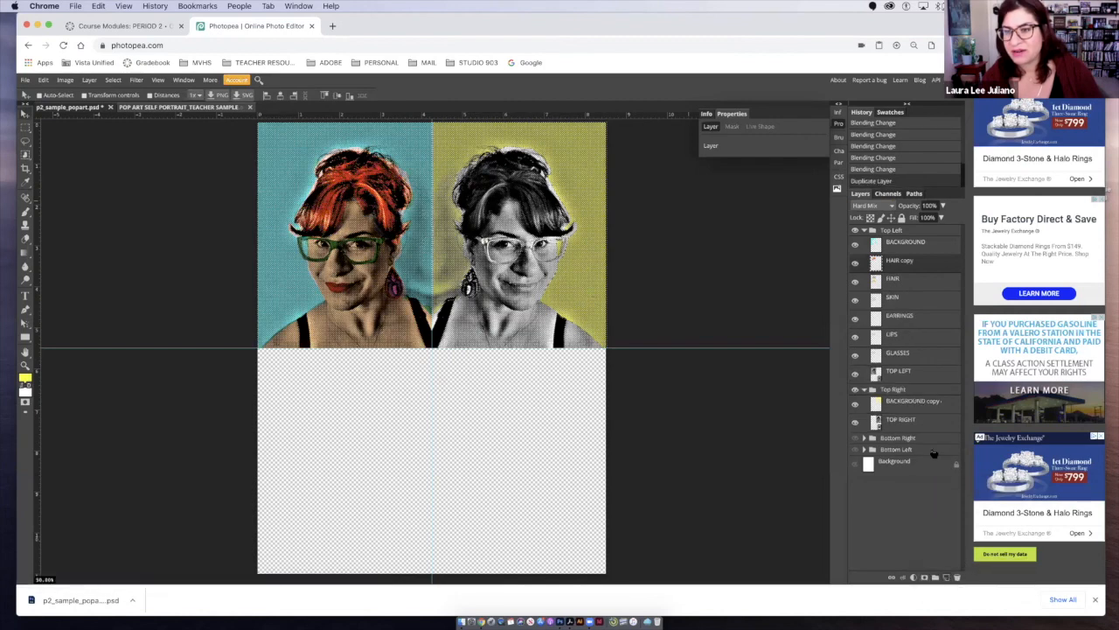
{"action": "left_click_drag", "start_coordinate": [876, 268], "coordinate": [881, 410]}
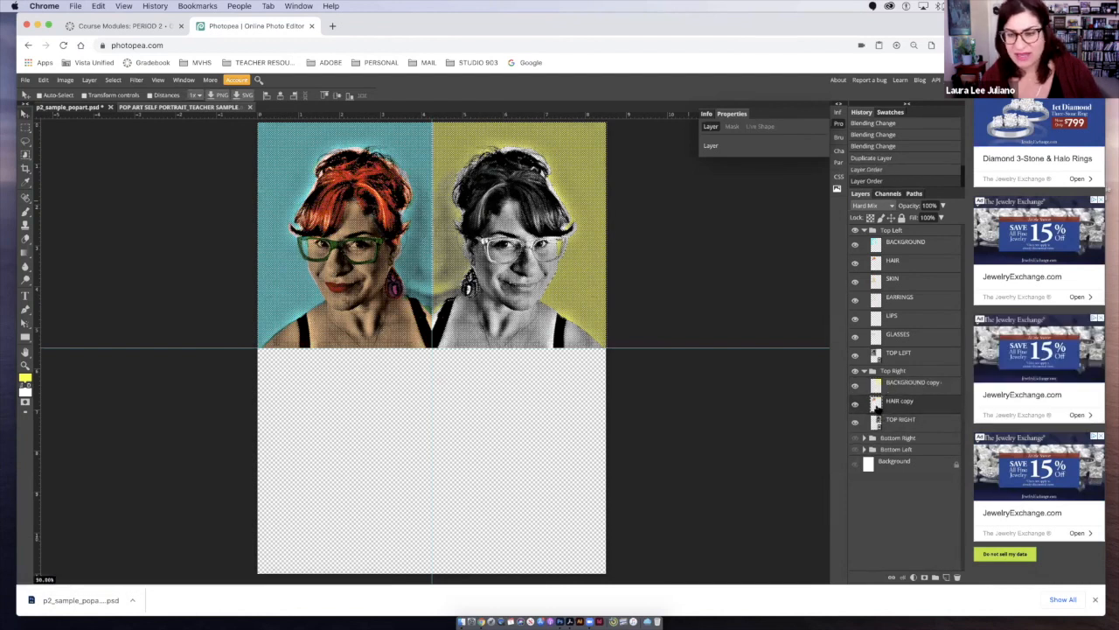
{"action": "left_click", "coordinate": [877, 404], "text": "super"}
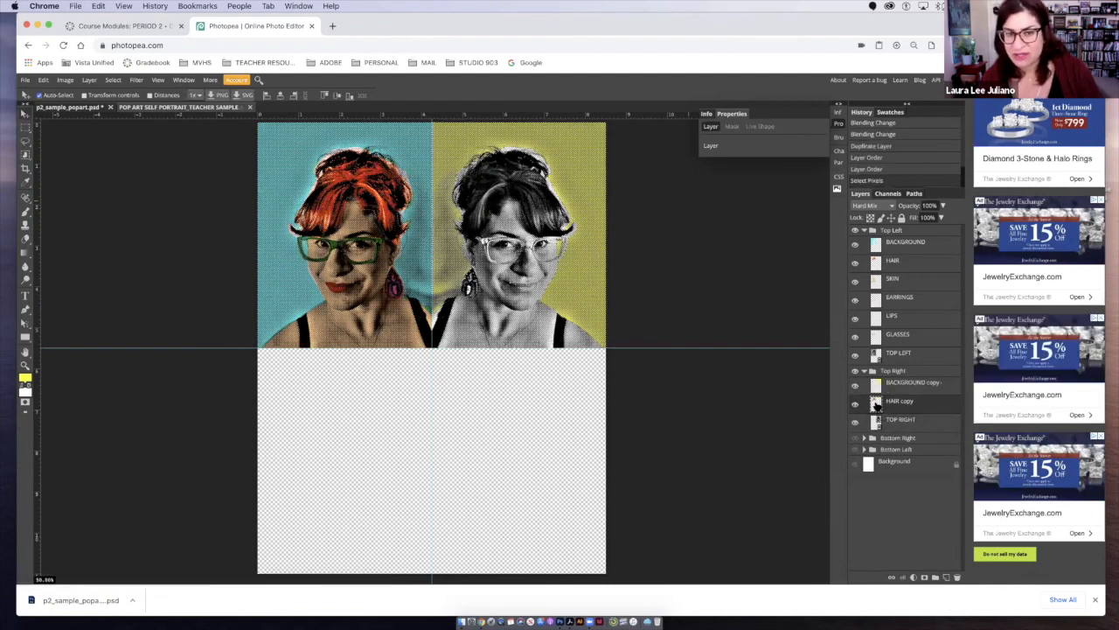
{"action": "left_click_drag", "start_coordinate": [351, 199], "coordinate": [508, 190]}
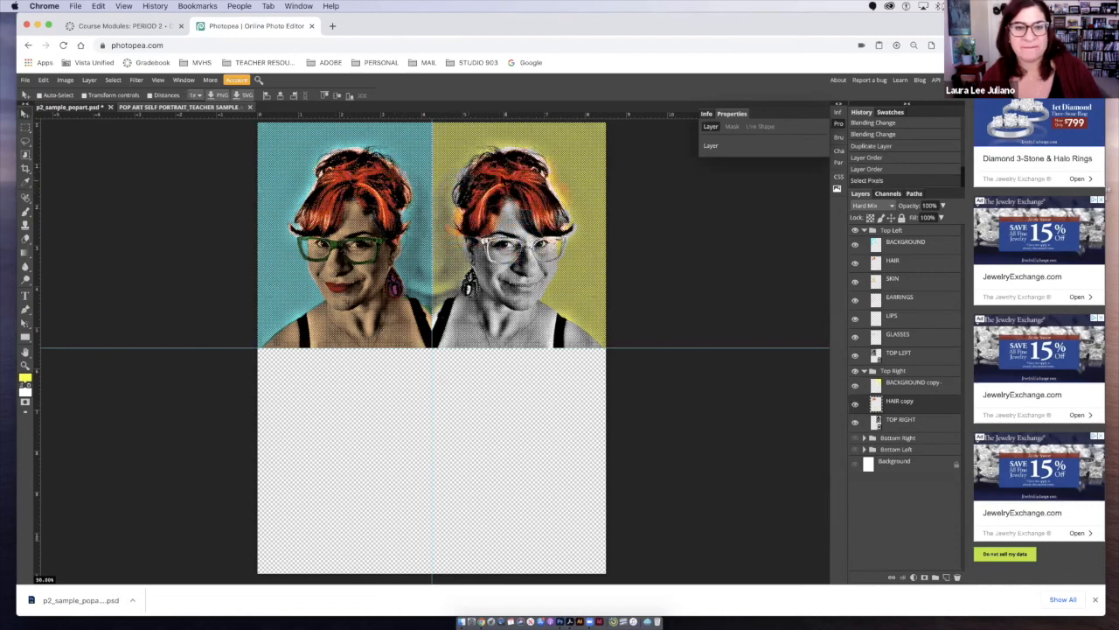
- Flip the HAIR copy layer horizontally and align it with the top right portrait's hair
{"action": "left_click", "coordinate": [43, 80]}
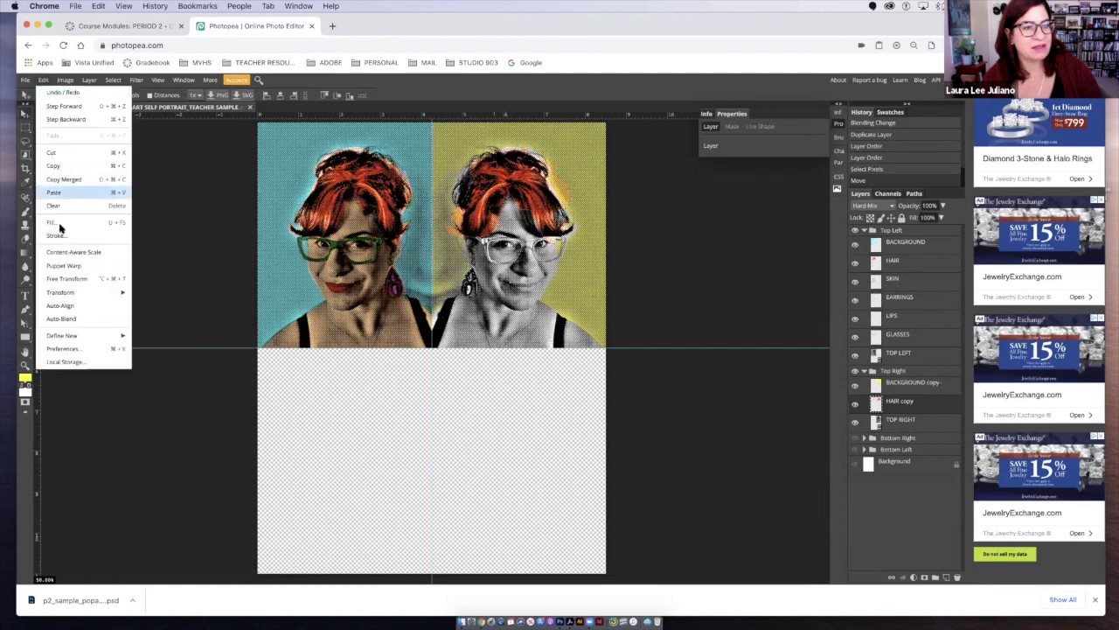
{"action": "mouse_move", "coordinate": [120, 294]}
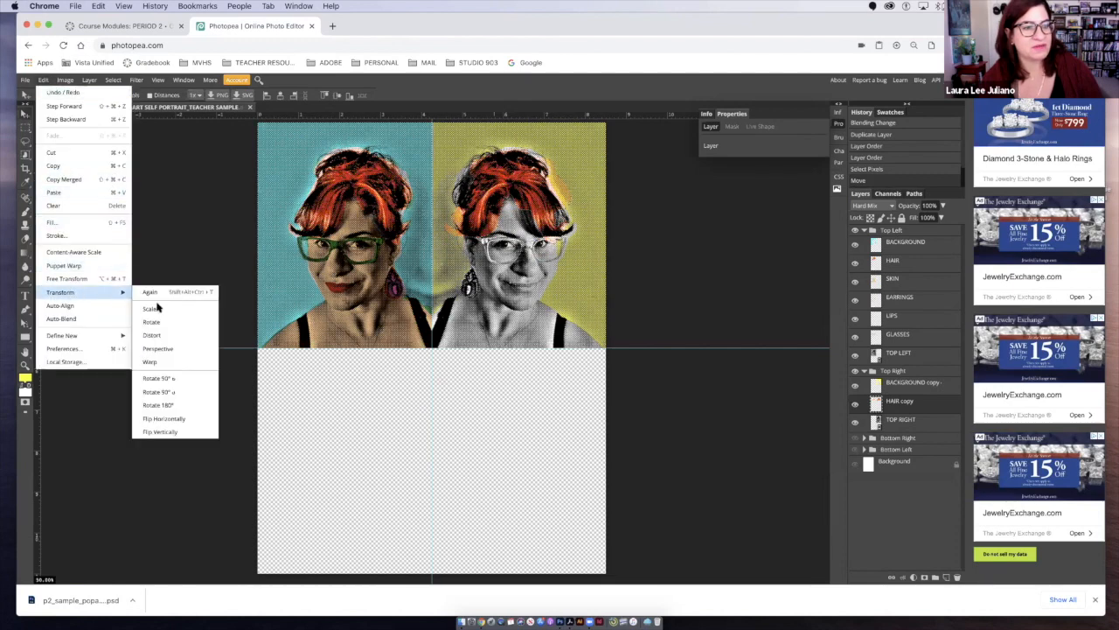
{"action": "left_click", "coordinate": [146, 418]}
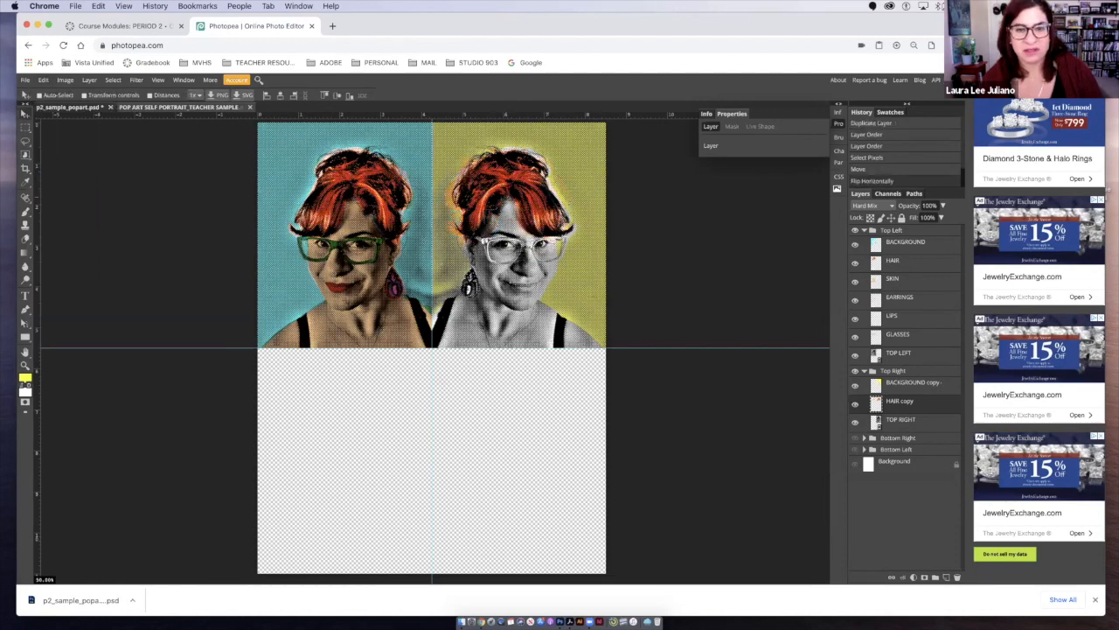
{"action": "left_click_drag", "start_coordinate": [496, 167], "coordinate": [497, 167]}
- Select all pixels of the HAIR copy layer and fill them with blue 0000ff as the foreground colour
{"action": "left_click", "coordinate": [876, 404], "text": "ctrl"}
{"action": "left_click", "coordinate": [26, 378]}
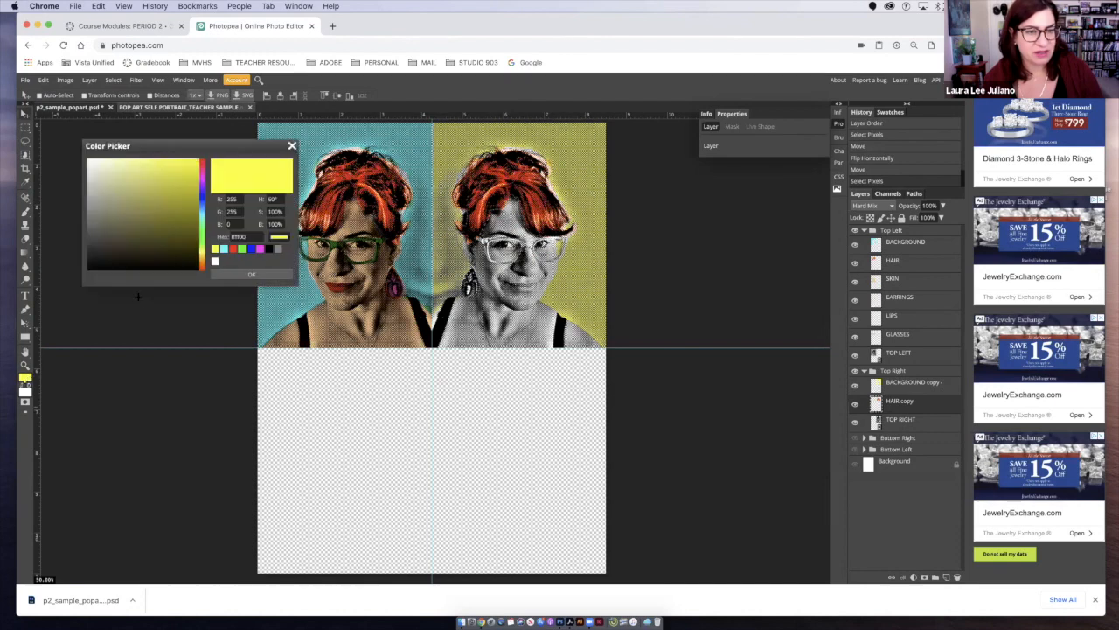
{"action": "left_click", "coordinate": [251, 249]}
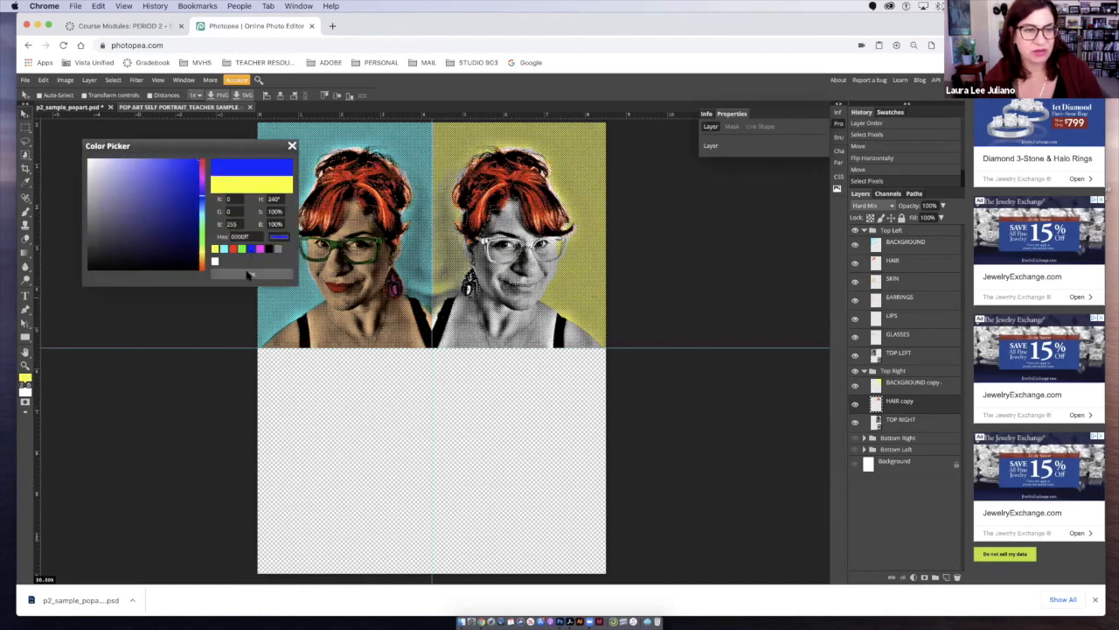
{"action": "left_click", "coordinate": [251, 274]}
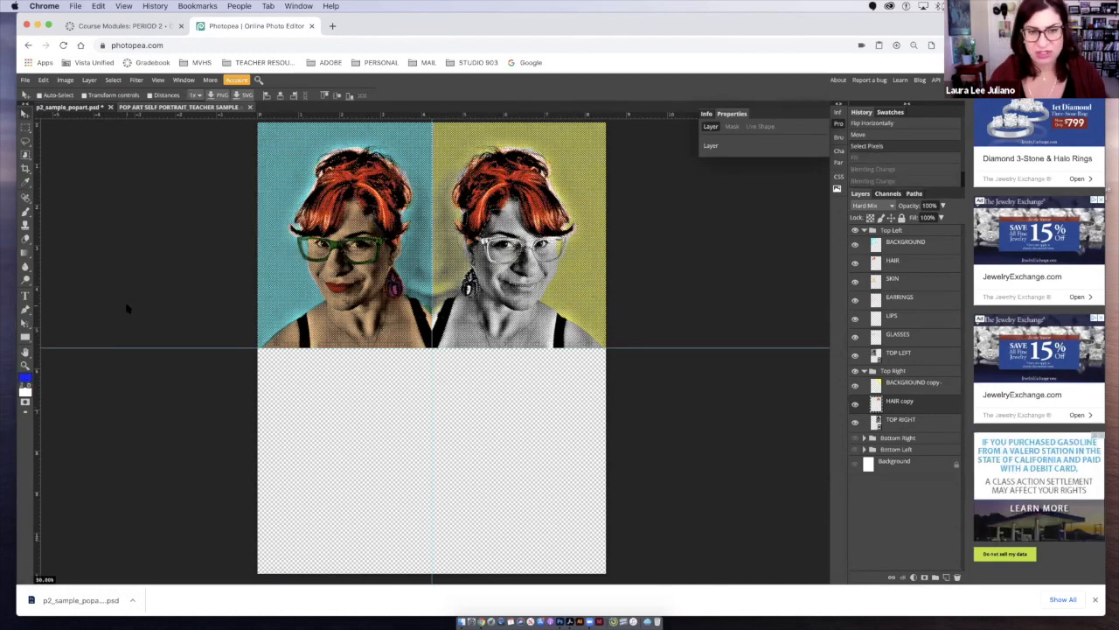
{"action": "key", "text": "alt+BackSpace"}
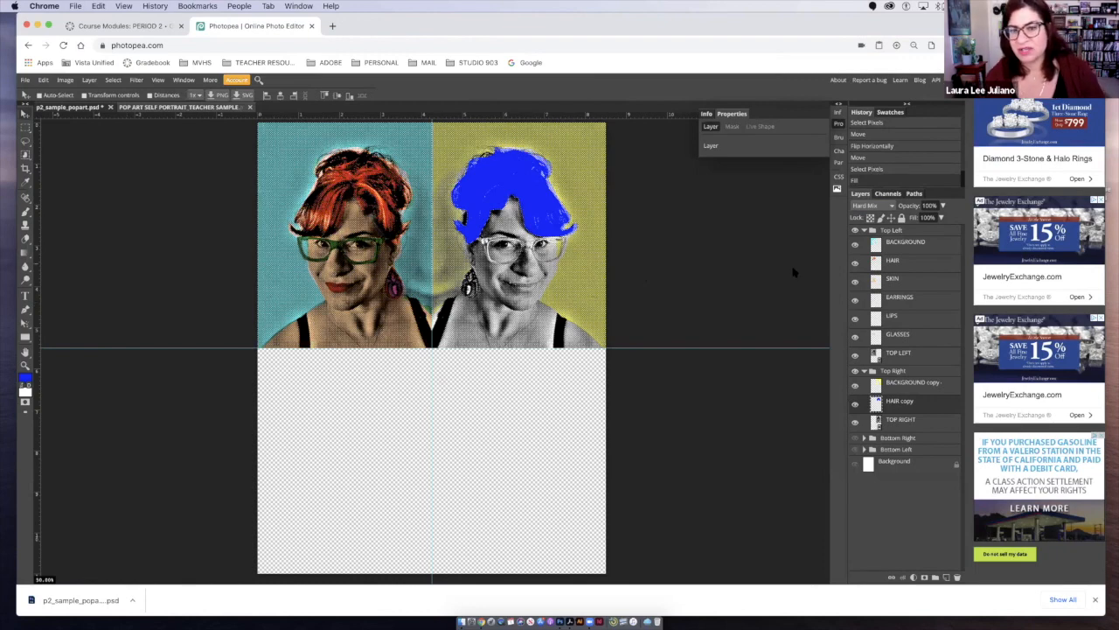
- Try Hard Light on the HAIR copy layer, set its blend mode to Linear Dodge, and deselect the pixels
{"action": "left_click", "coordinate": [876, 207]}
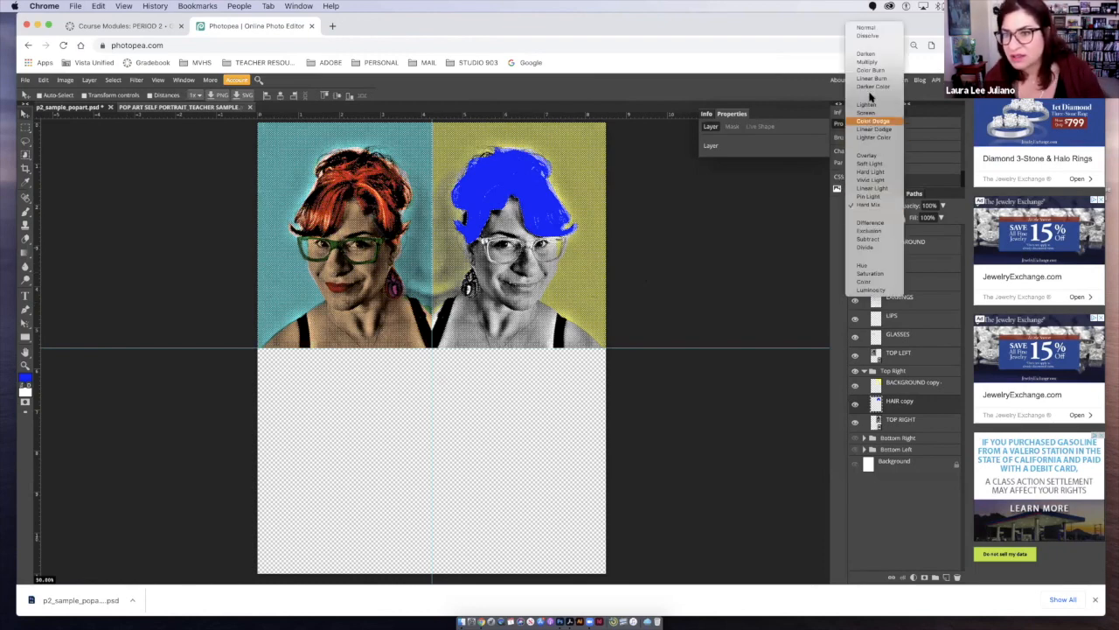
{"action": "left_click", "coordinate": [860, 172]}
{"action": "left_click", "coordinate": [875, 206]}
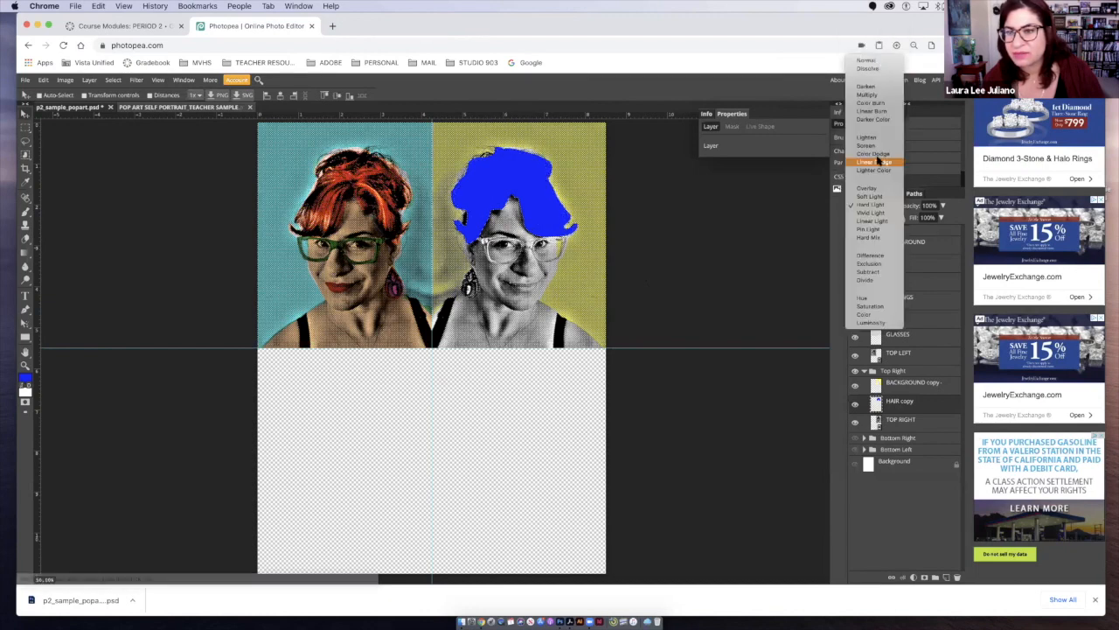
{"action": "left_click", "coordinate": [874, 162]}
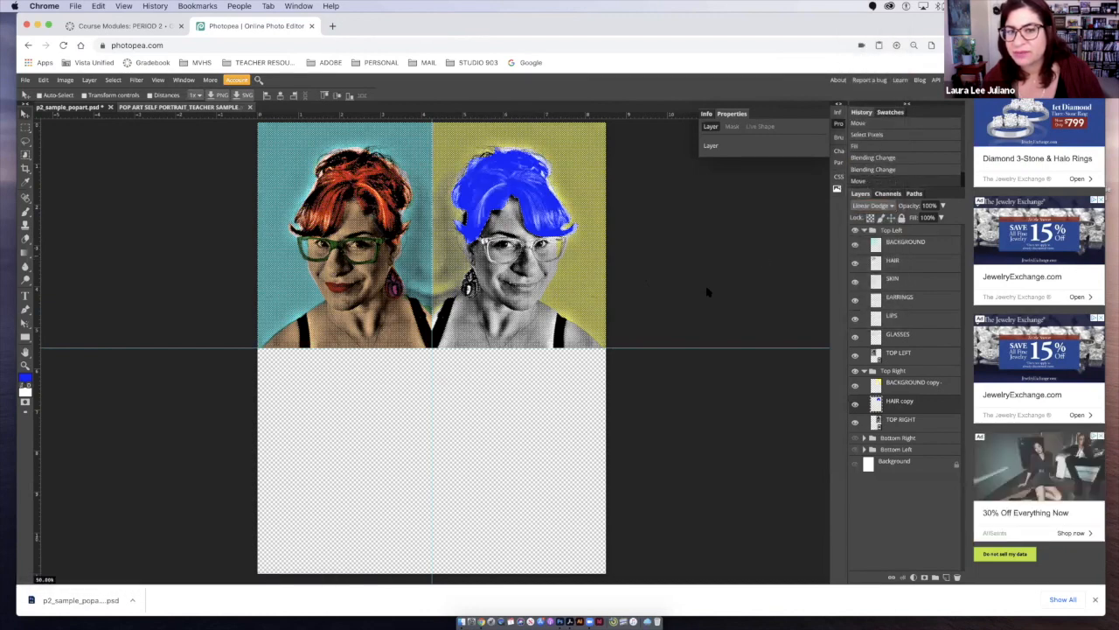
{"action": "key", "text": "ctrl+d"}
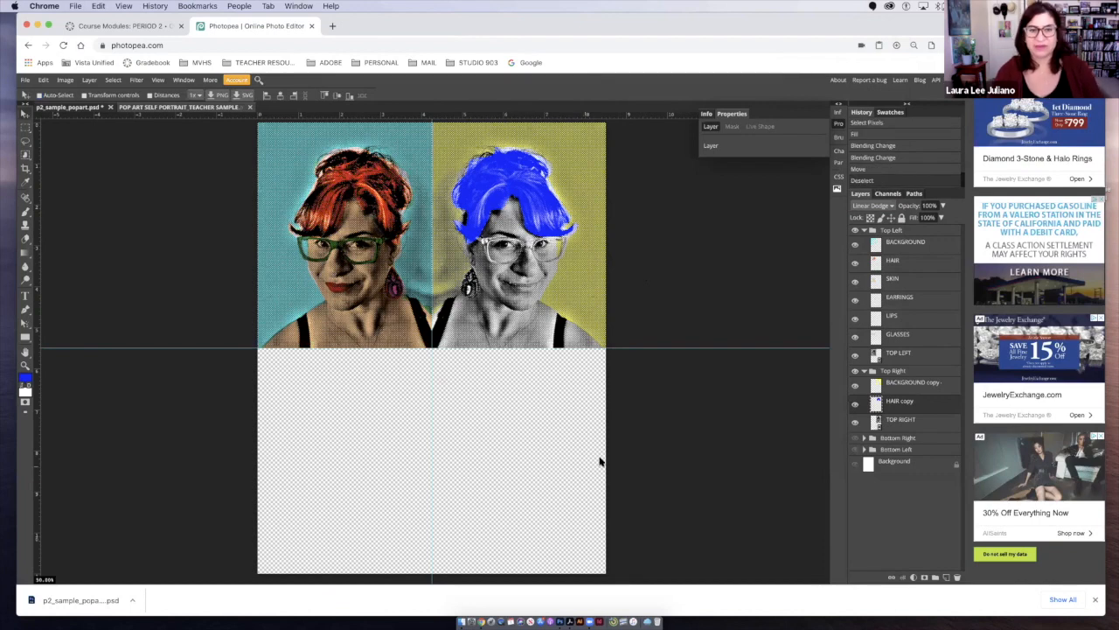